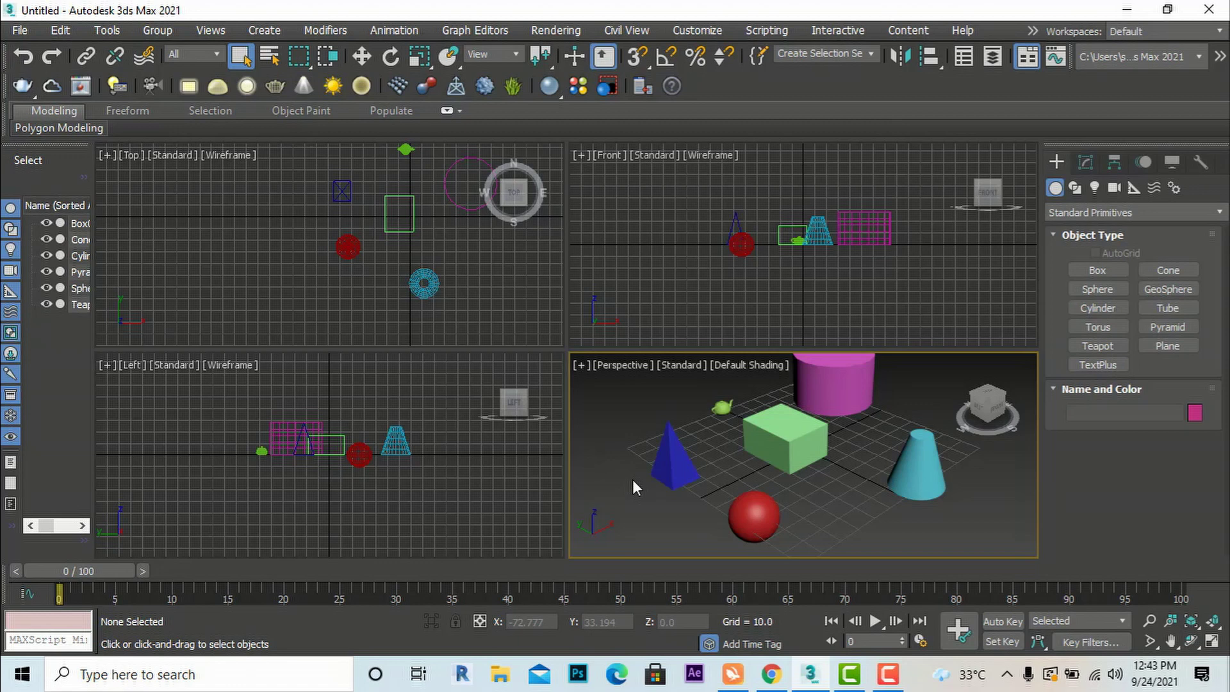
# Examine the Top, Front, Left and Perspective viewports by making each one active in turn.
pyautogui.click(467, 527)
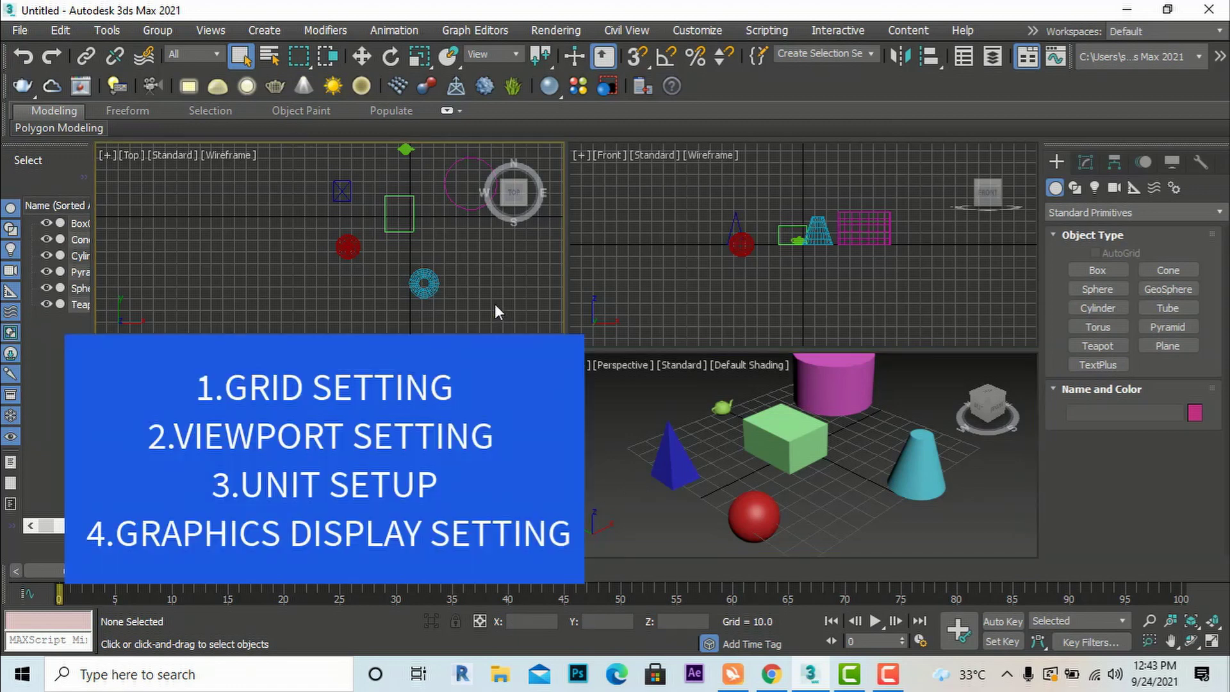
pyautogui.click(654, 275)
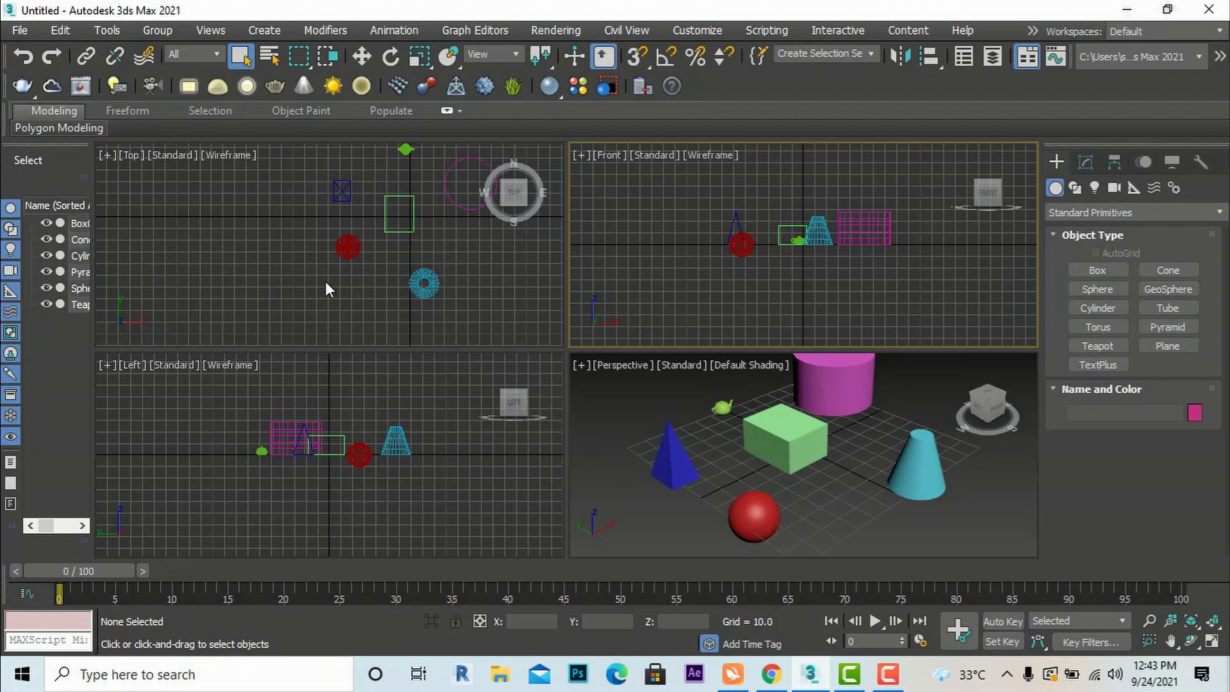
pyautogui.click(184, 198)
pyautogui.click(650, 218)
pyautogui.click(506, 476)
pyautogui.click(641, 465)
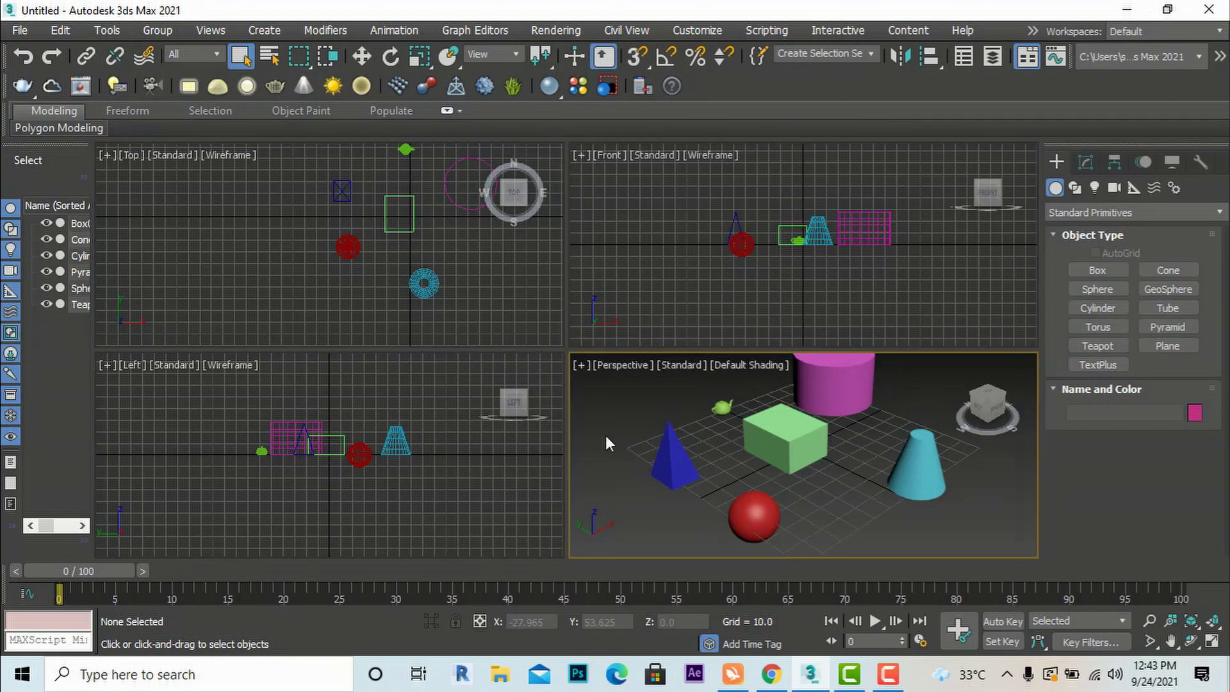
pyautogui.click(534, 270)
pyautogui.click(675, 277)
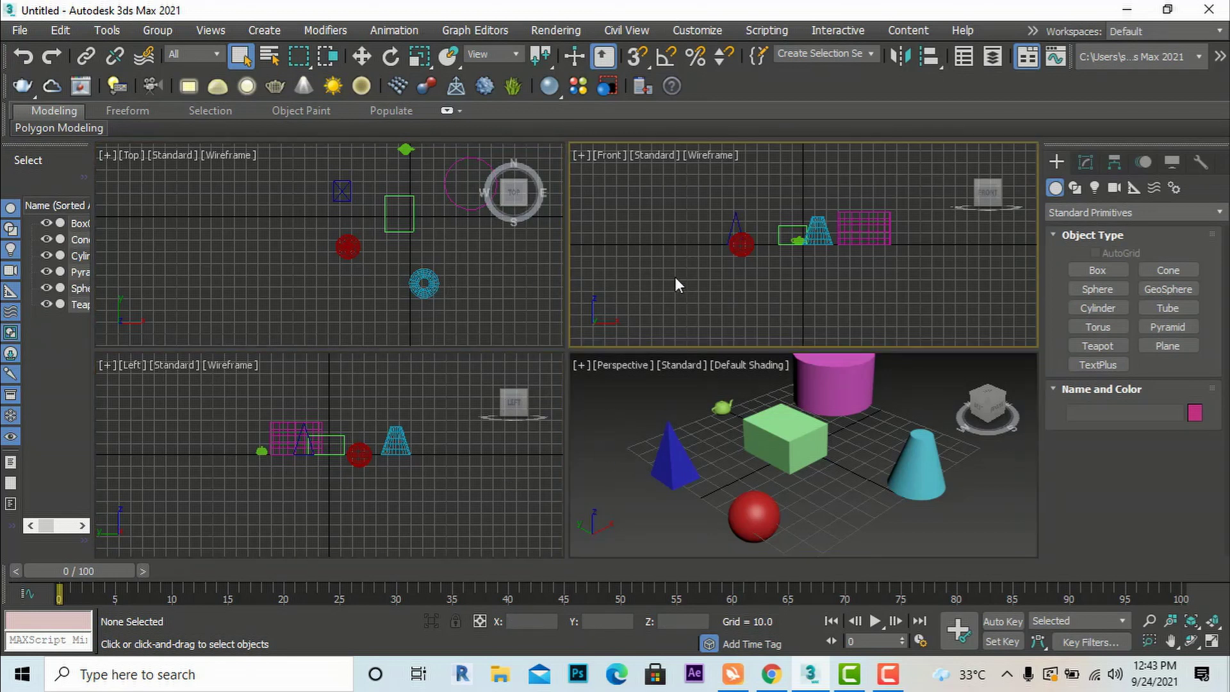
pyautogui.click(468, 267)
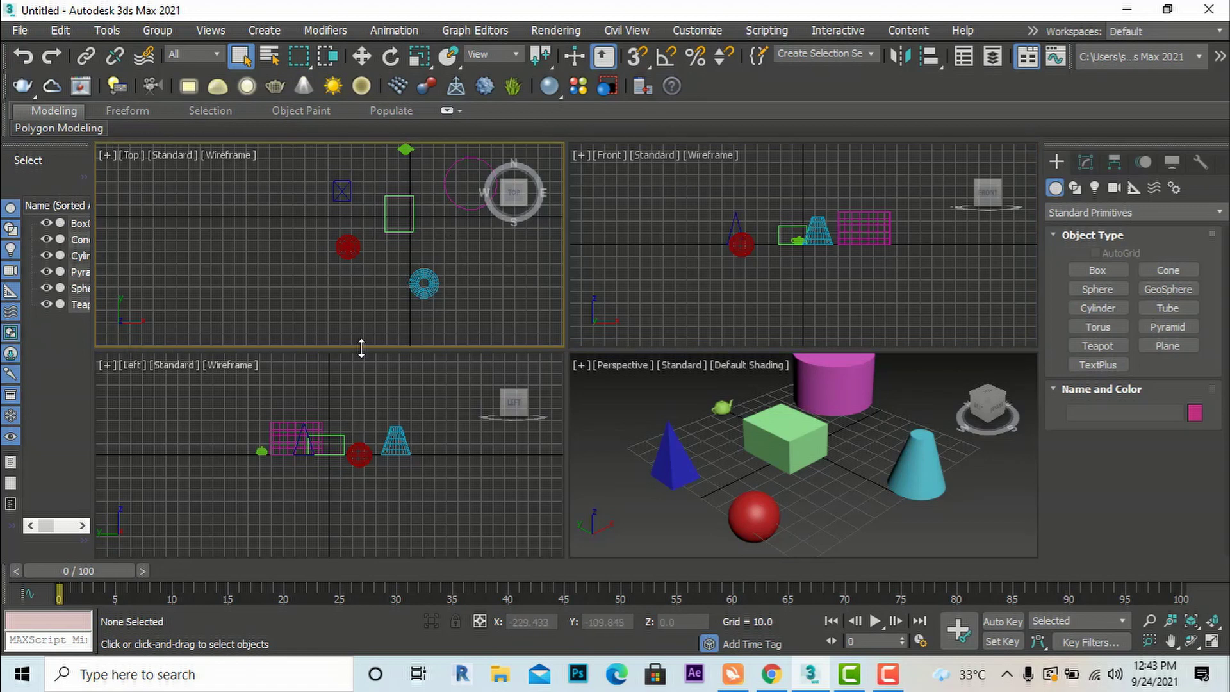
pyautogui.click(657, 205)
pyautogui.click(209, 210)
pyautogui.click(688, 223)
pyautogui.click(179, 473)
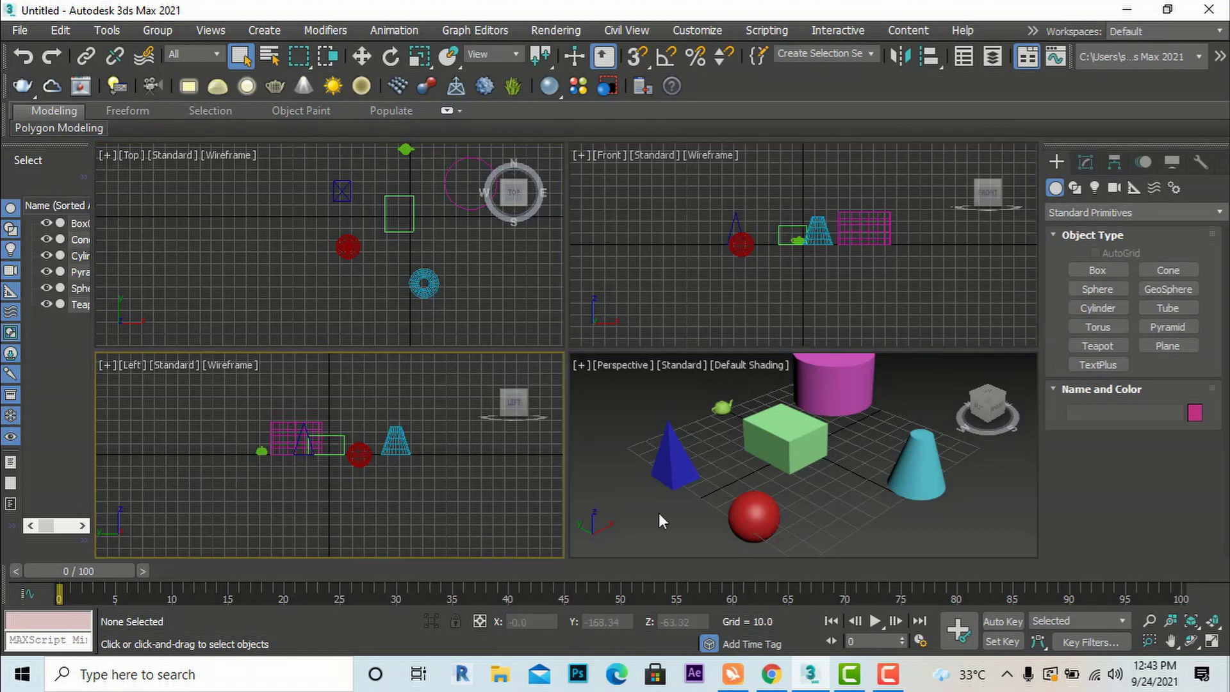
pyautogui.click(619, 470)
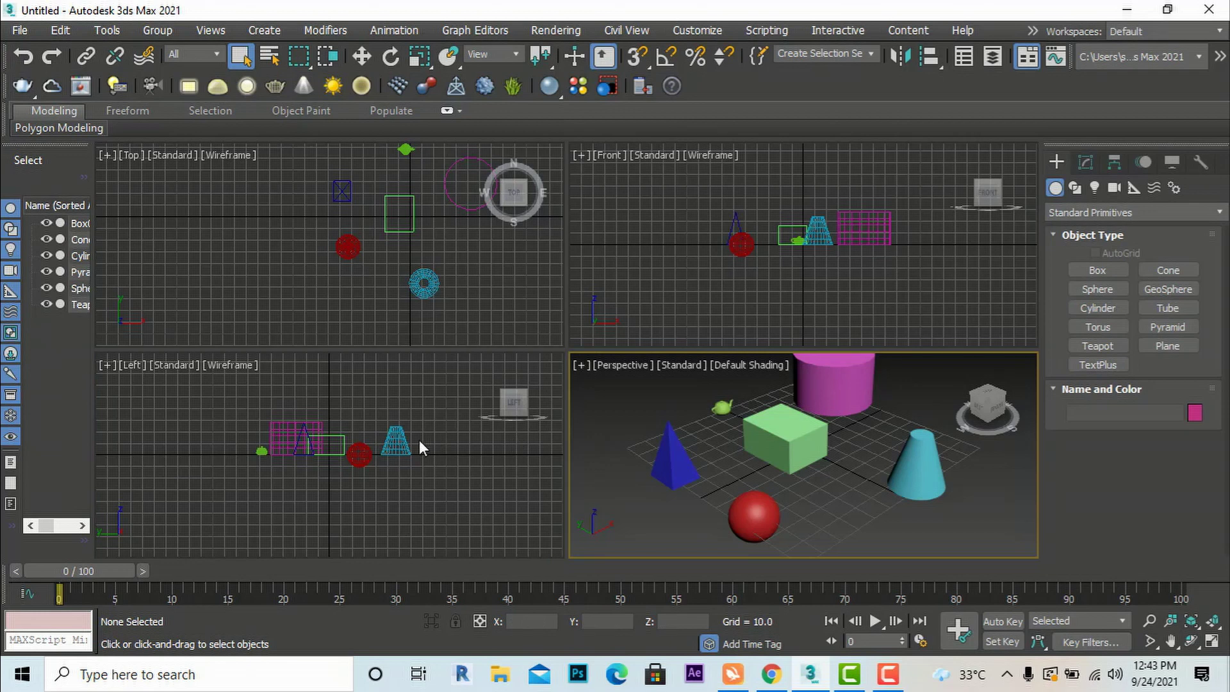
# Inspect the objects and grid in the Perspective viewport up close and from afar, and revisit the Top and Front viewports.
pyautogui.scroll(5, 717, 505)
pyautogui.scroll(-6, 717, 505)
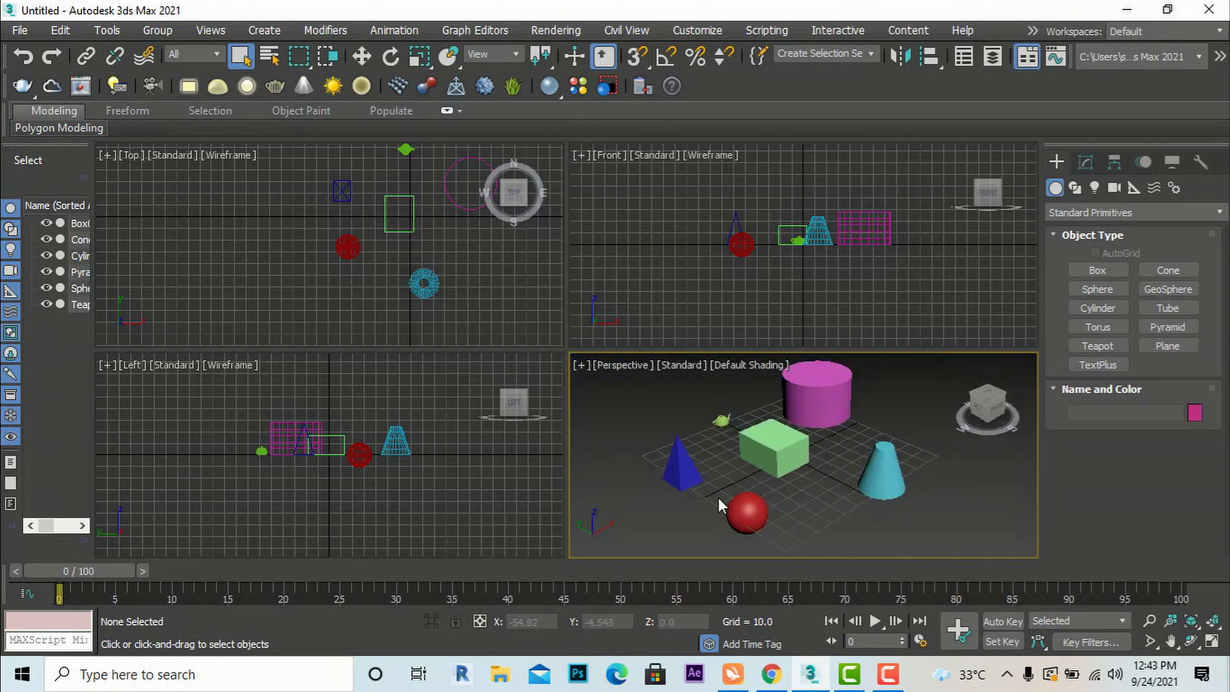
pyautogui.scroll(2, 718, 497)
pyautogui.click(832, 455)
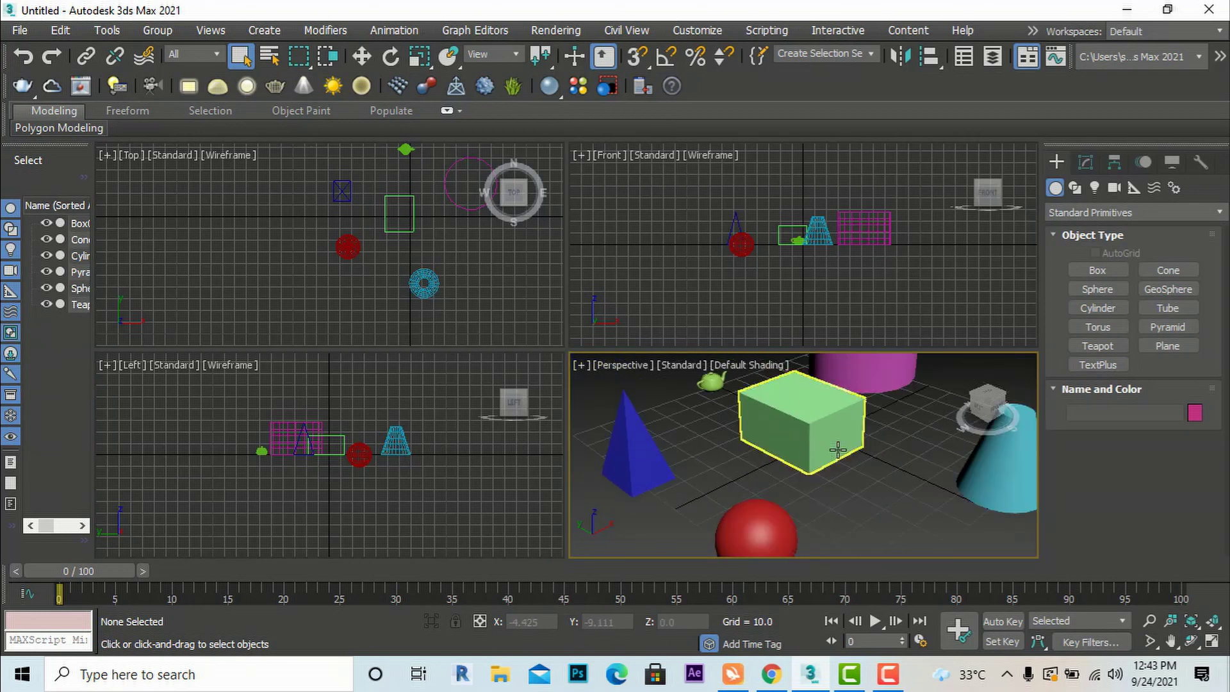
pyautogui.scroll(-4, 838, 451)
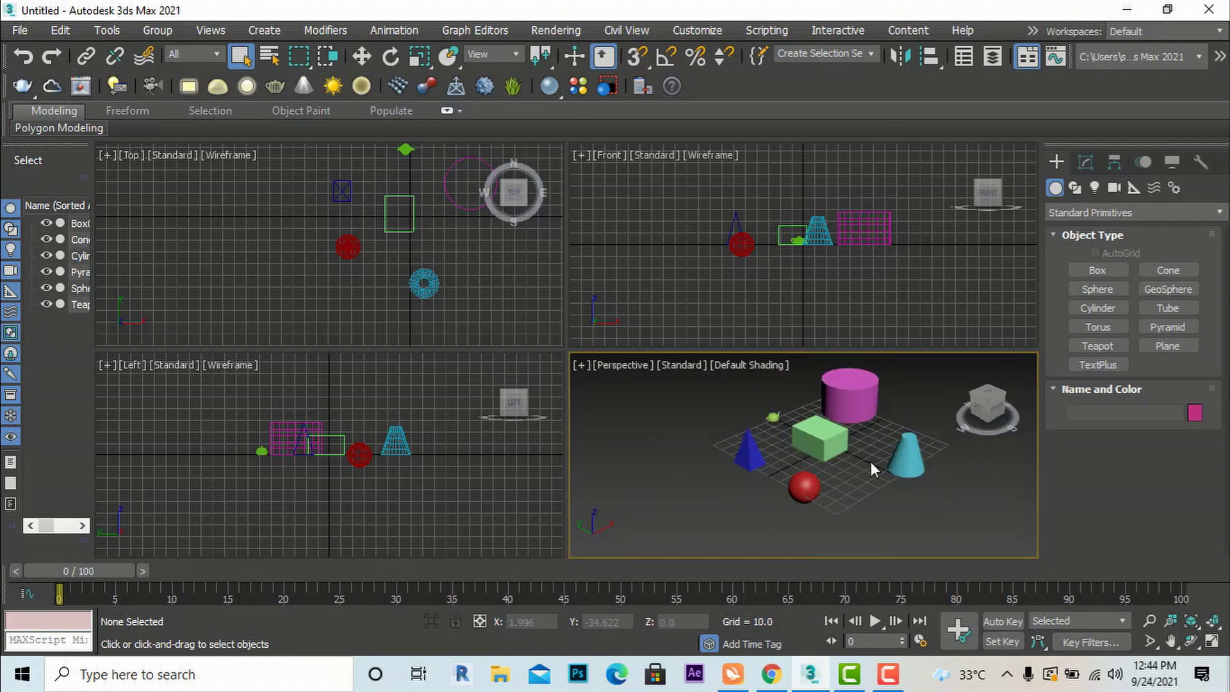
pyautogui.scroll(5, 871, 461)
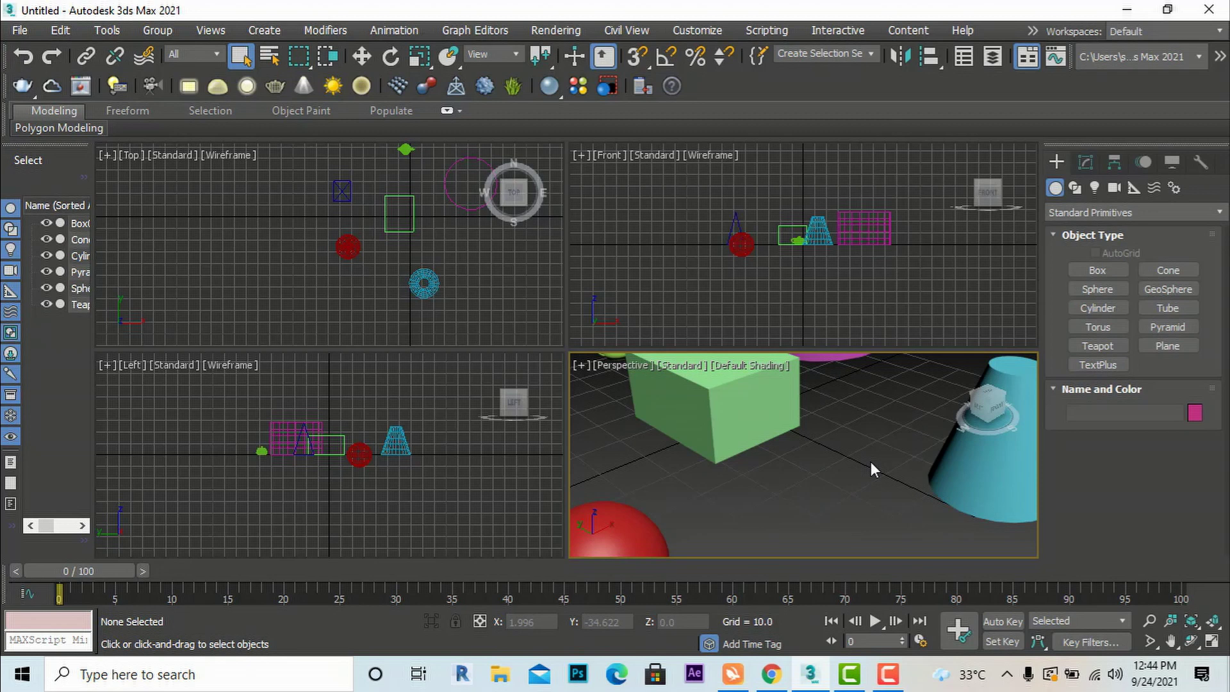
pyautogui.scroll(-5, 772, 458)
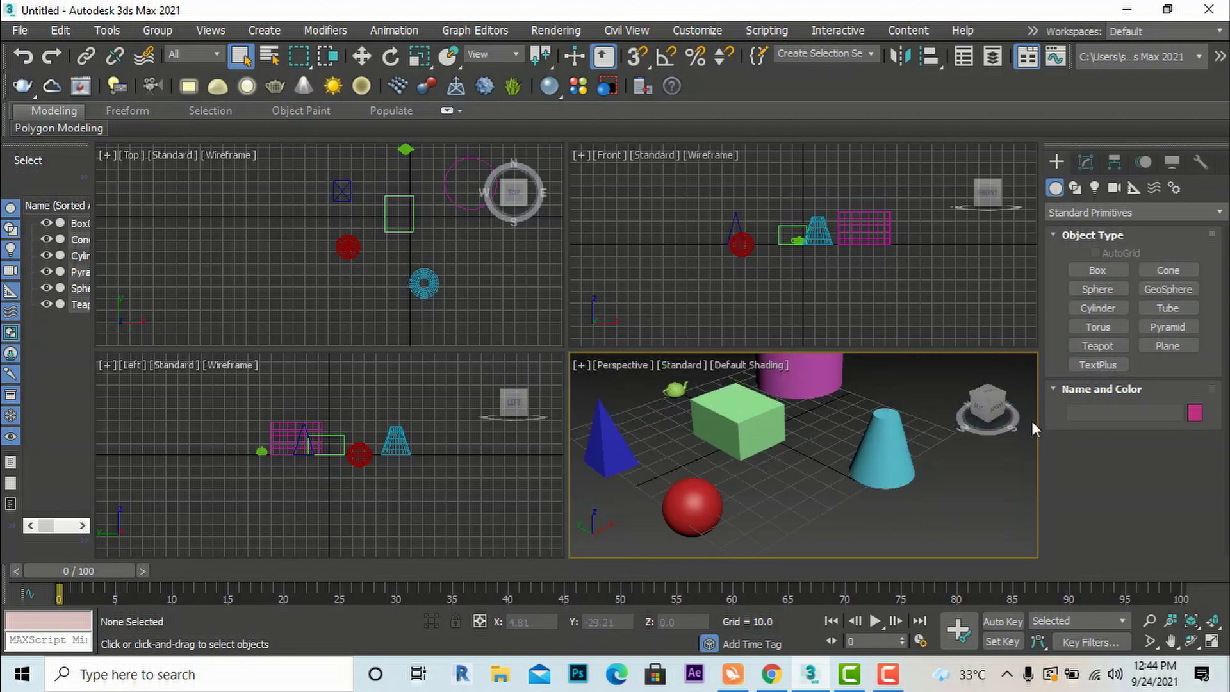
pyautogui.click(255, 254)
pyautogui.click(654, 284)
pyautogui.click(614, 509)
# Review the Home Grid options in Grid and Snap Settings, and close the dialog.
pyautogui.click(116, 32)
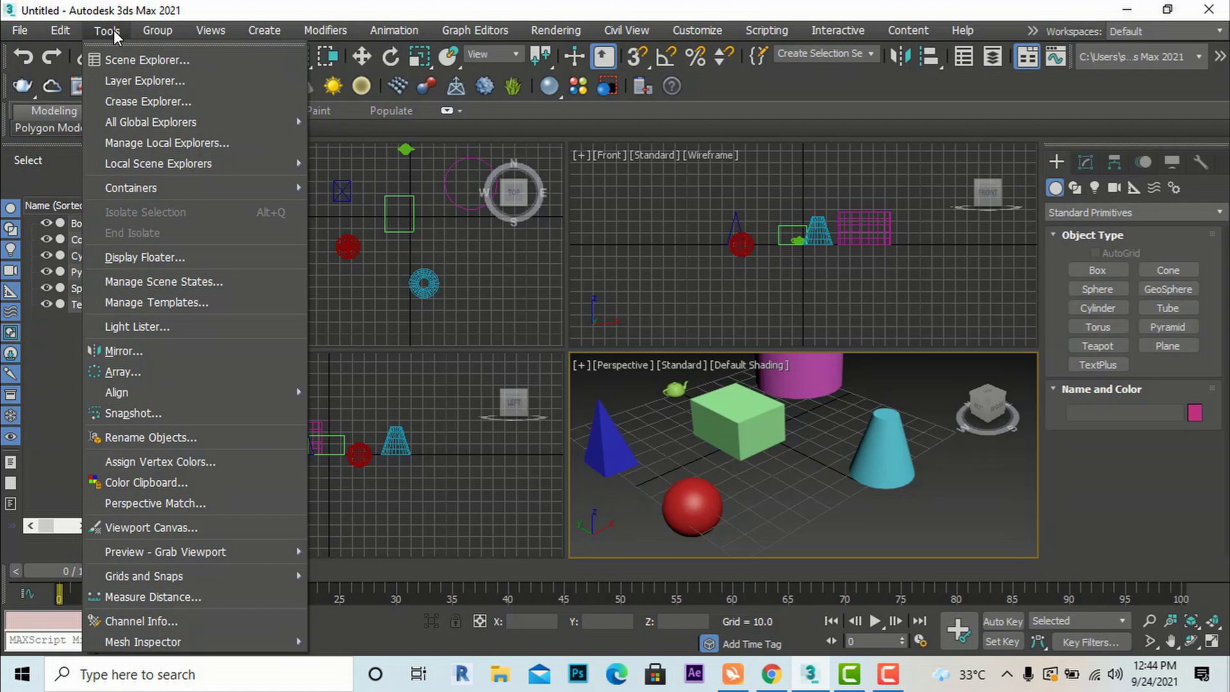
pyautogui.moveTo(147, 576)
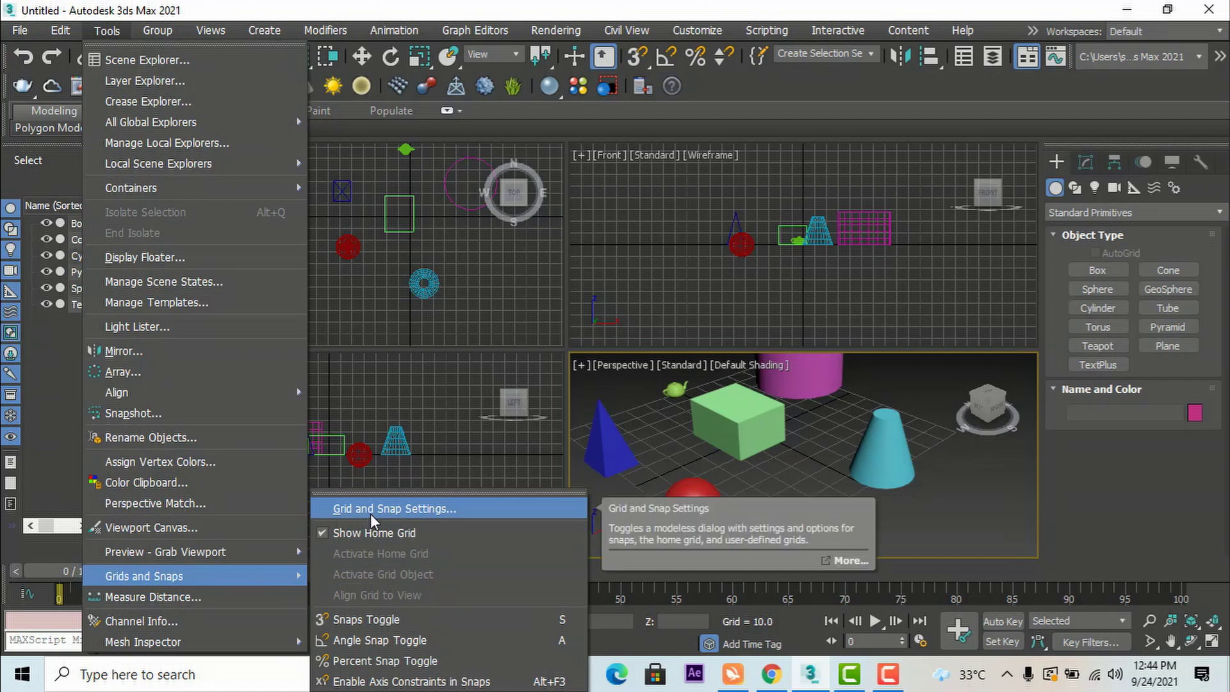
pyautogui.click(716, 74)
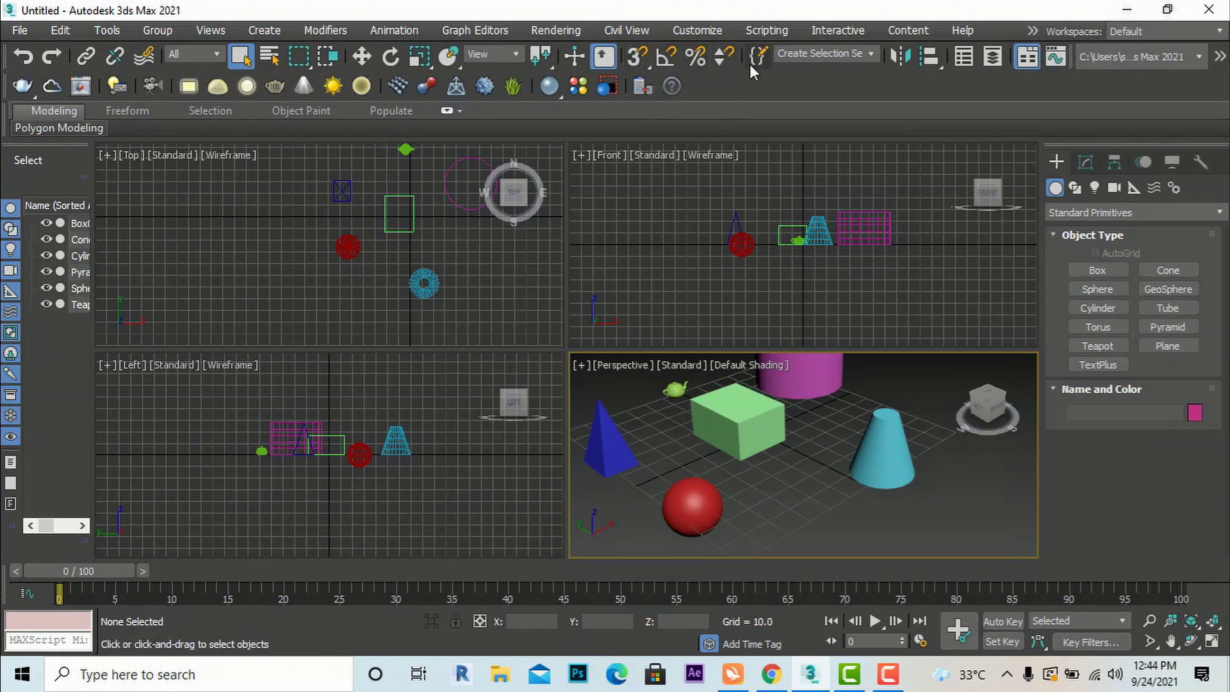
pyautogui.rightClick(670, 56)
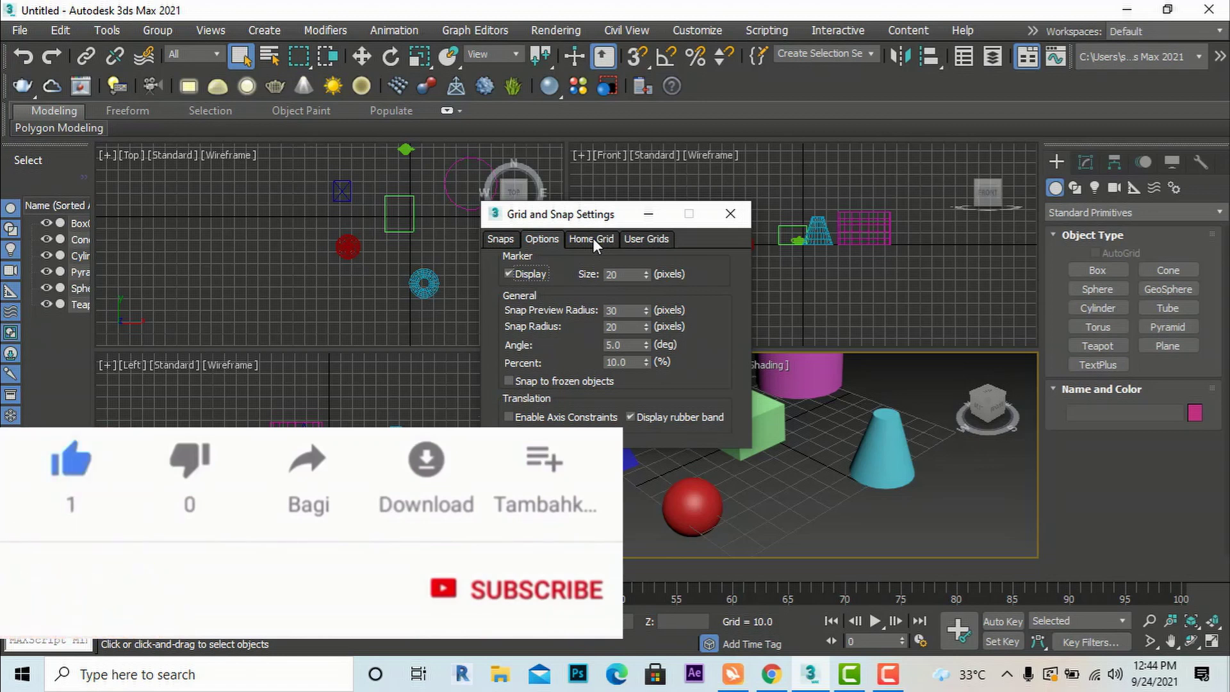
pyautogui.click(593, 238)
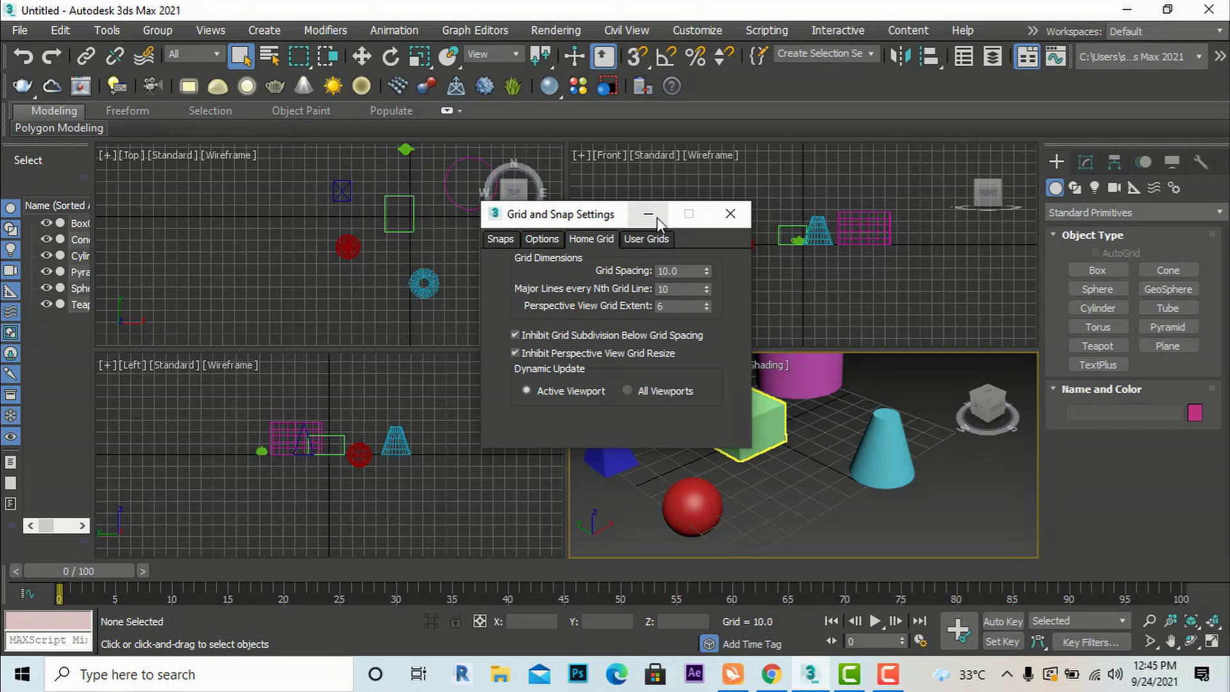
pyautogui.click(730, 214)
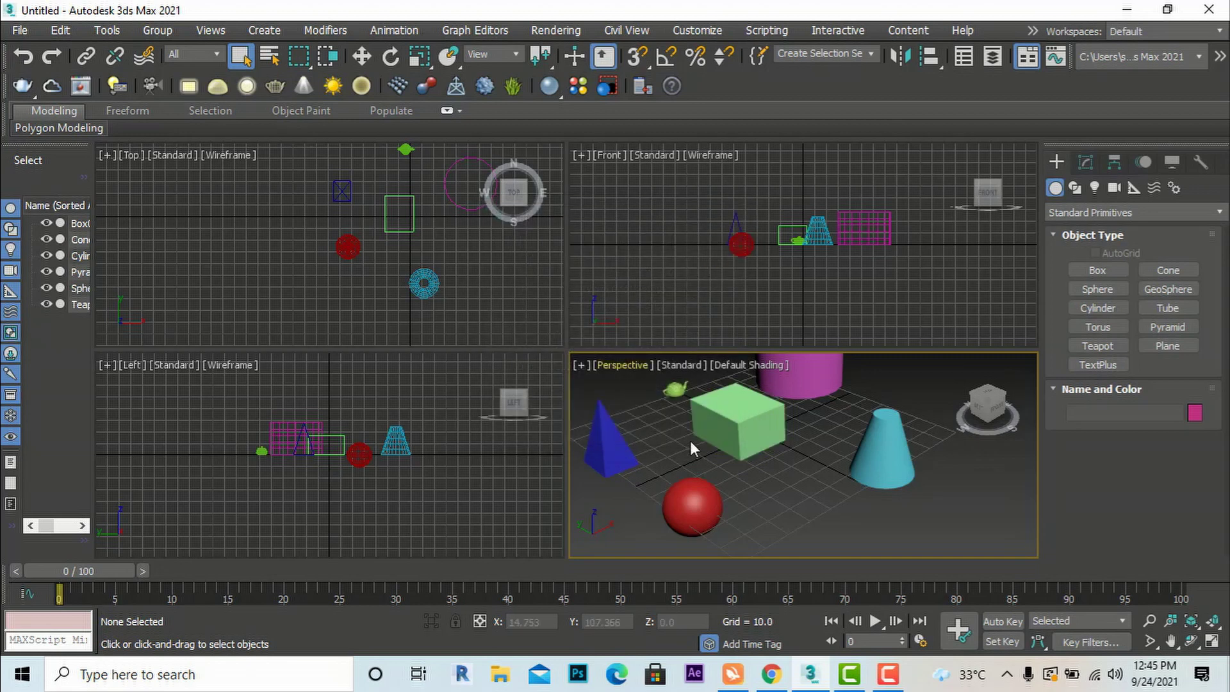
# With the Top viewport active, set the home grid spacing to 20 in Grid and Snap Settings.
pyautogui.click(290, 314)
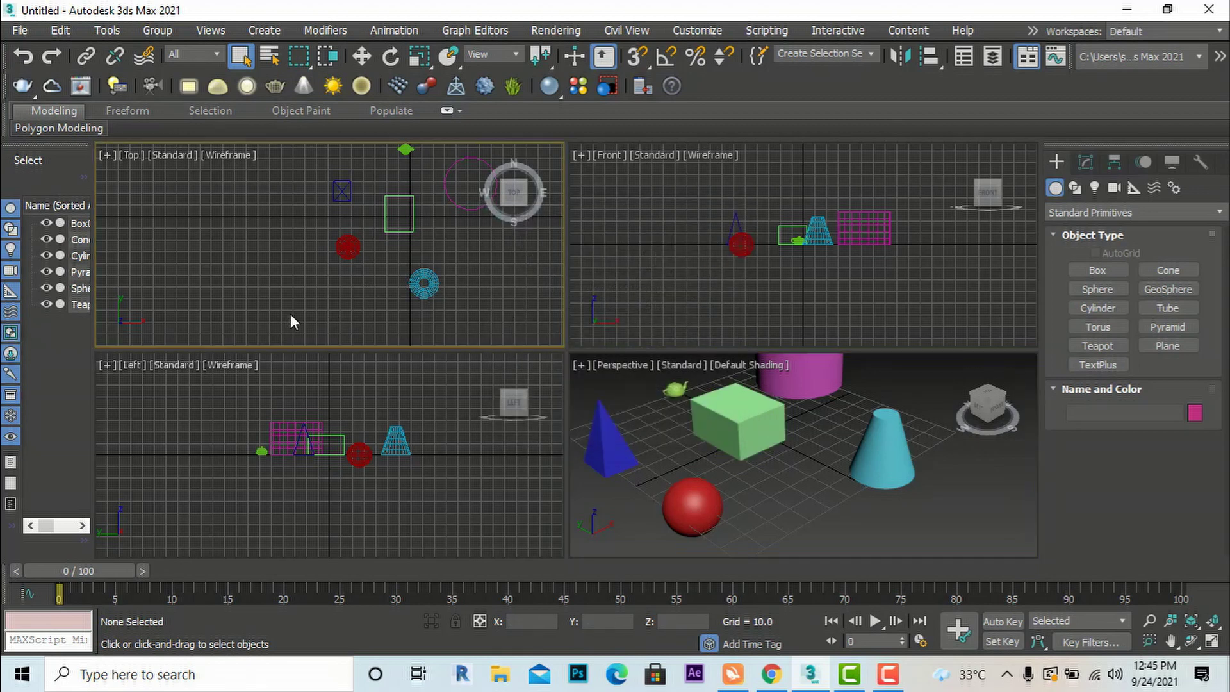
pyautogui.rightClick(691, 61)
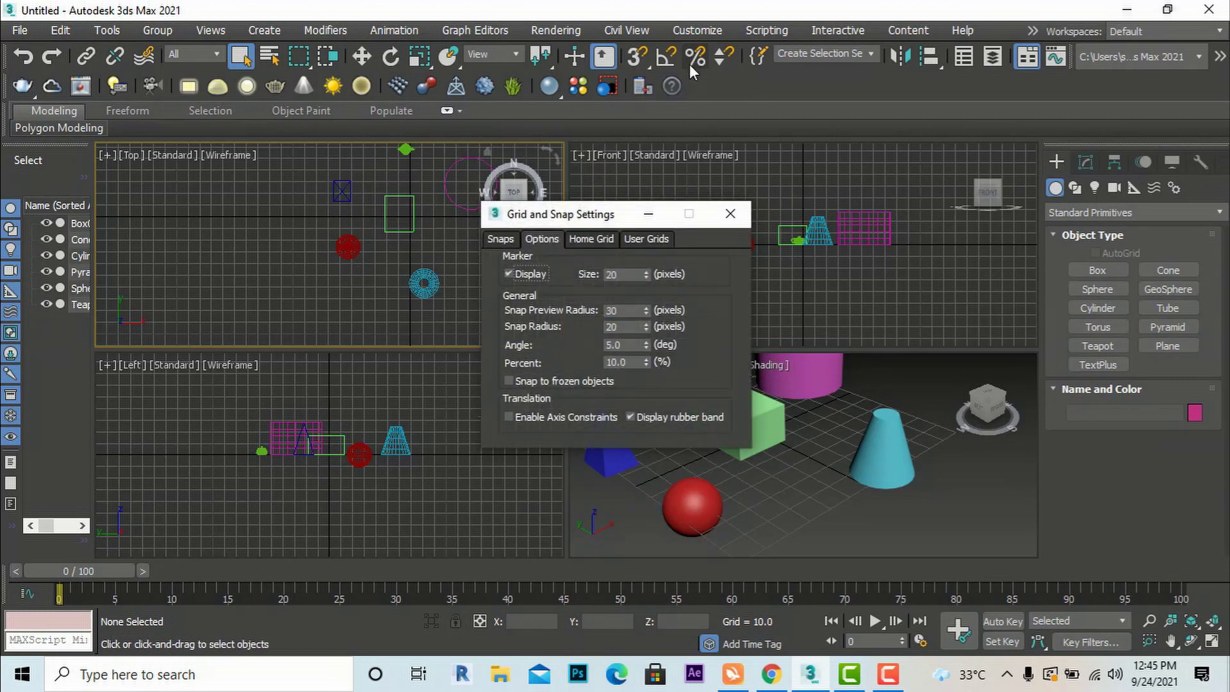
pyautogui.click(593, 239)
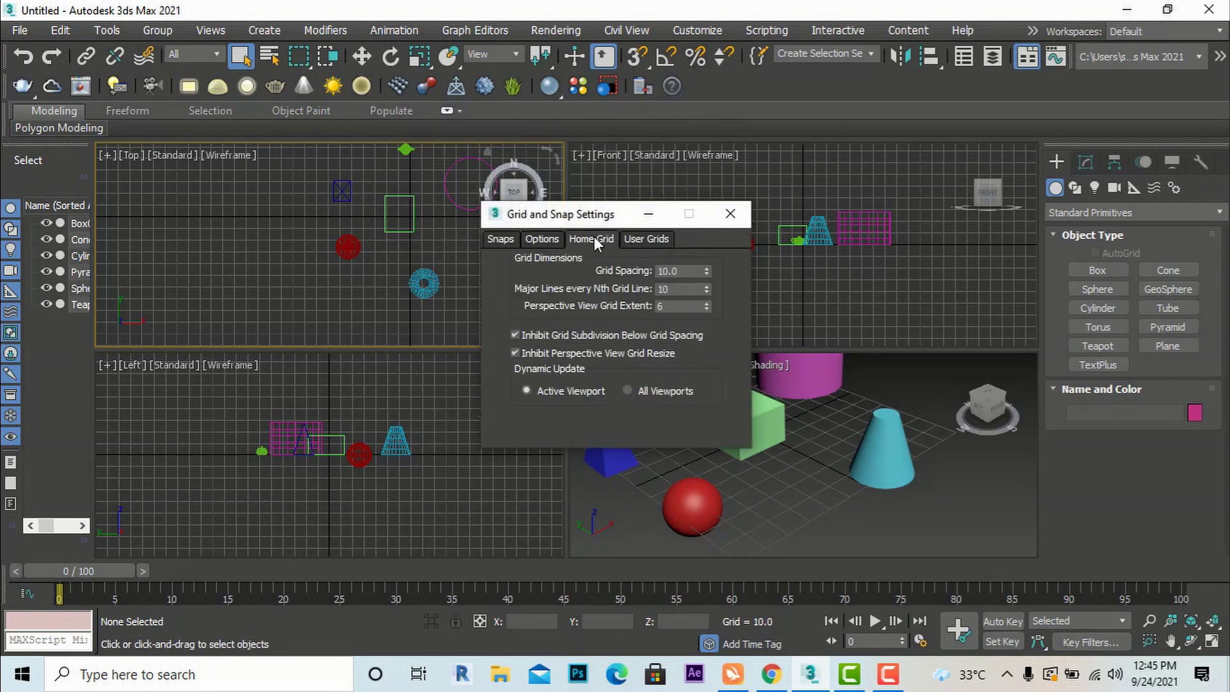
pyautogui.moveTo(708, 269); pyautogui.dragTo(708, 269)
pyautogui.doubleClick(698, 271)
pyautogui.write('20')
pyautogui.press('Return')
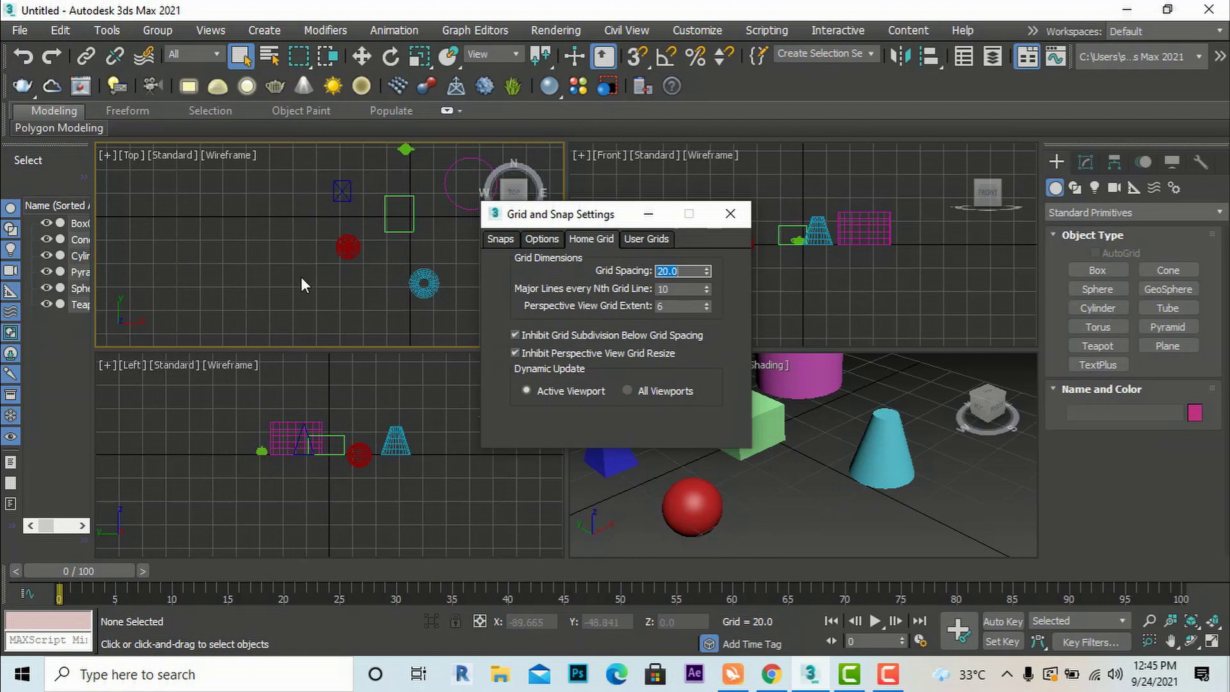
# Try a home grid spacing of 40, and set it back to 10.
pyautogui.write('40')
pyautogui.press('Return')
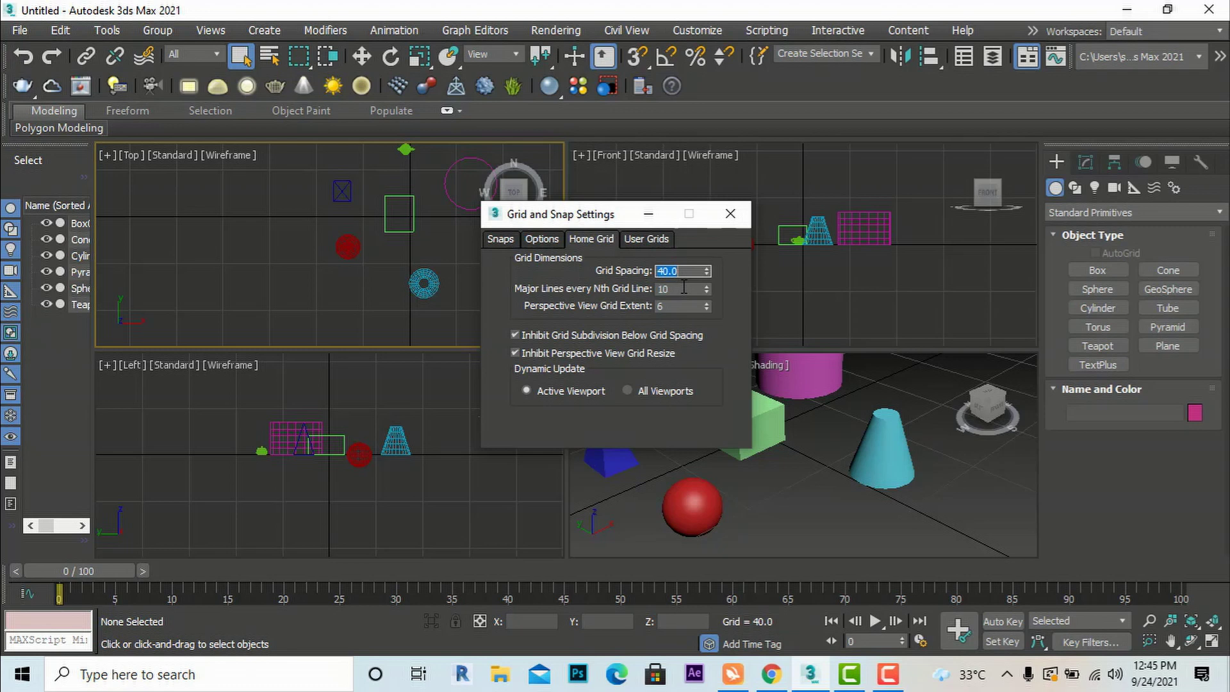
pyautogui.write('10')
pyautogui.press('Return')
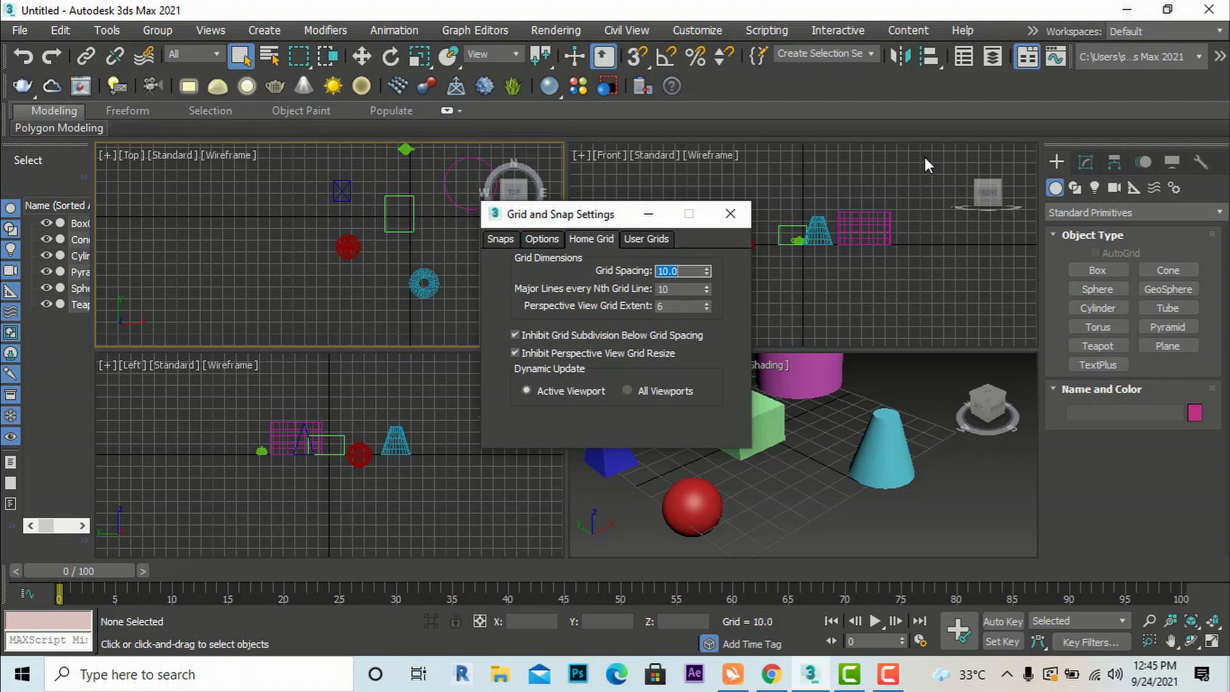
# Try major lines every 15th grid line on the home grid, and restore the interval to 10.
pyautogui.click(709, 285)
pyautogui.click(708, 285)
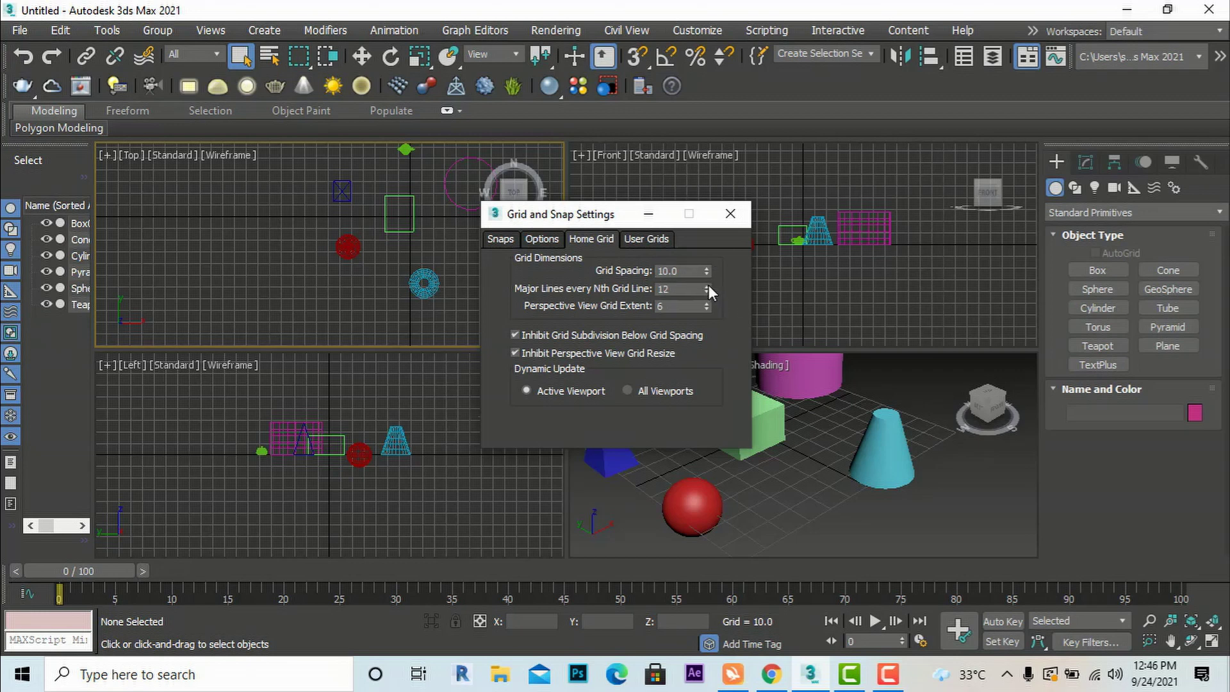
pyautogui.click(709, 285)
pyautogui.click(709, 285)
pyautogui.click(709, 286)
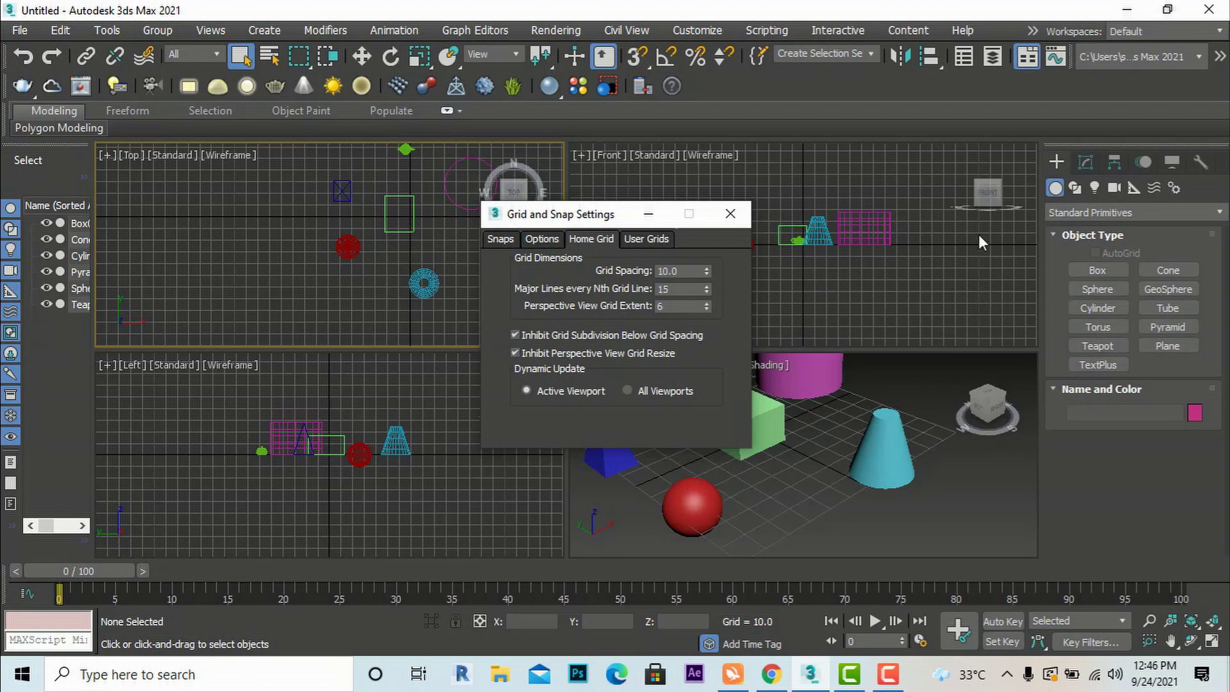
pyautogui.moveTo(679, 289); pyautogui.dragTo(654, 289)
pyautogui.write('10')
pyautogui.press('Tab')
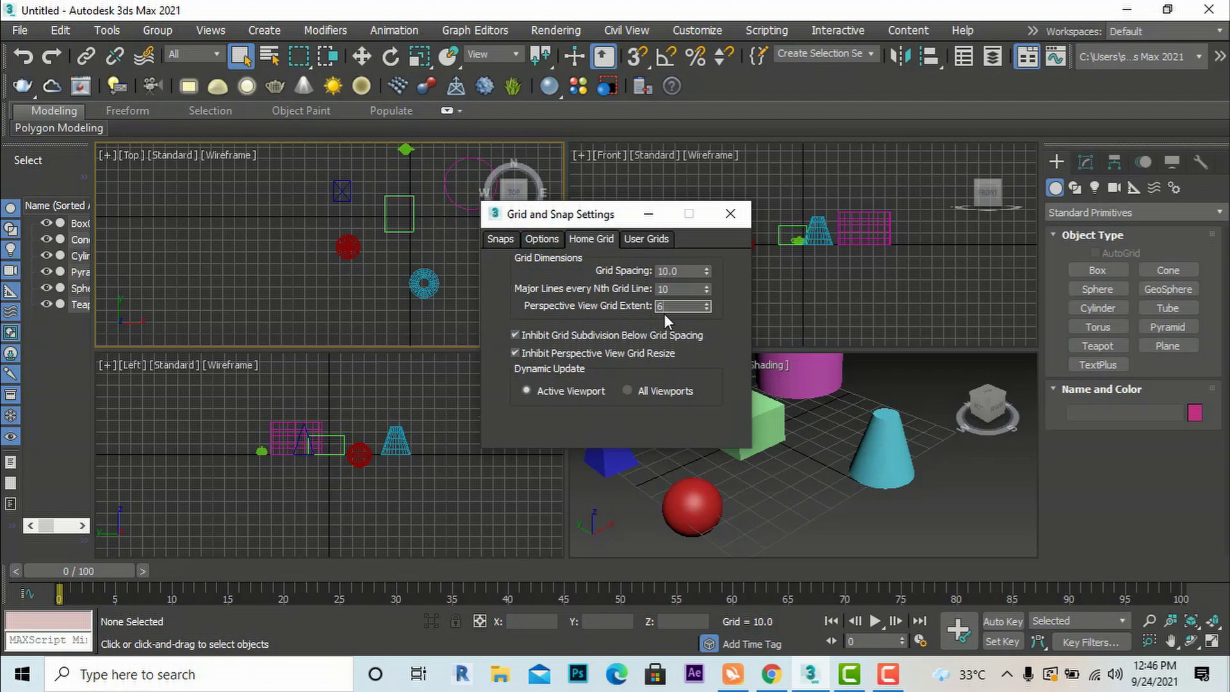
# Increase the Perspective View Grid Extent to 11.
pyautogui.click(707, 303)
pyautogui.click(707, 302)
pyautogui.click(707, 302)
pyautogui.click(707, 302)
pyautogui.click(707, 302)
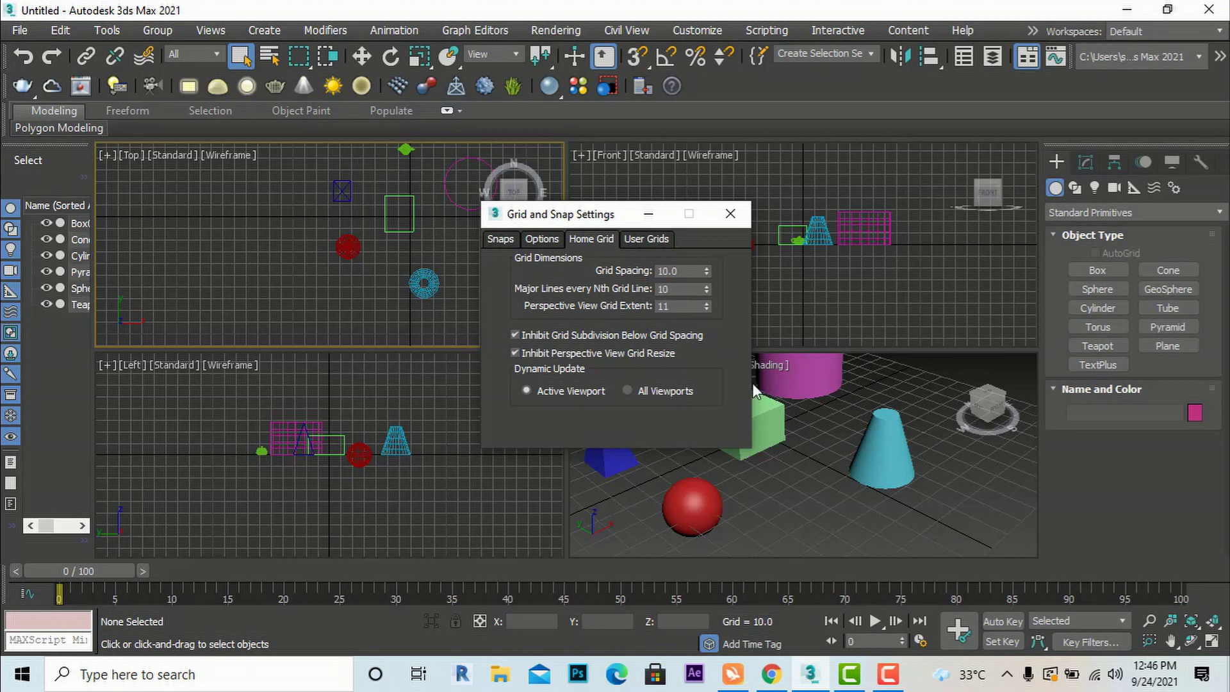
# Reduce the Perspective View Grid Extent to 7 and close the Grid and Snap Settings.
pyautogui.click(705, 309)
pyautogui.click(705, 308)
pyautogui.click(706, 308)
pyautogui.click(705, 308)
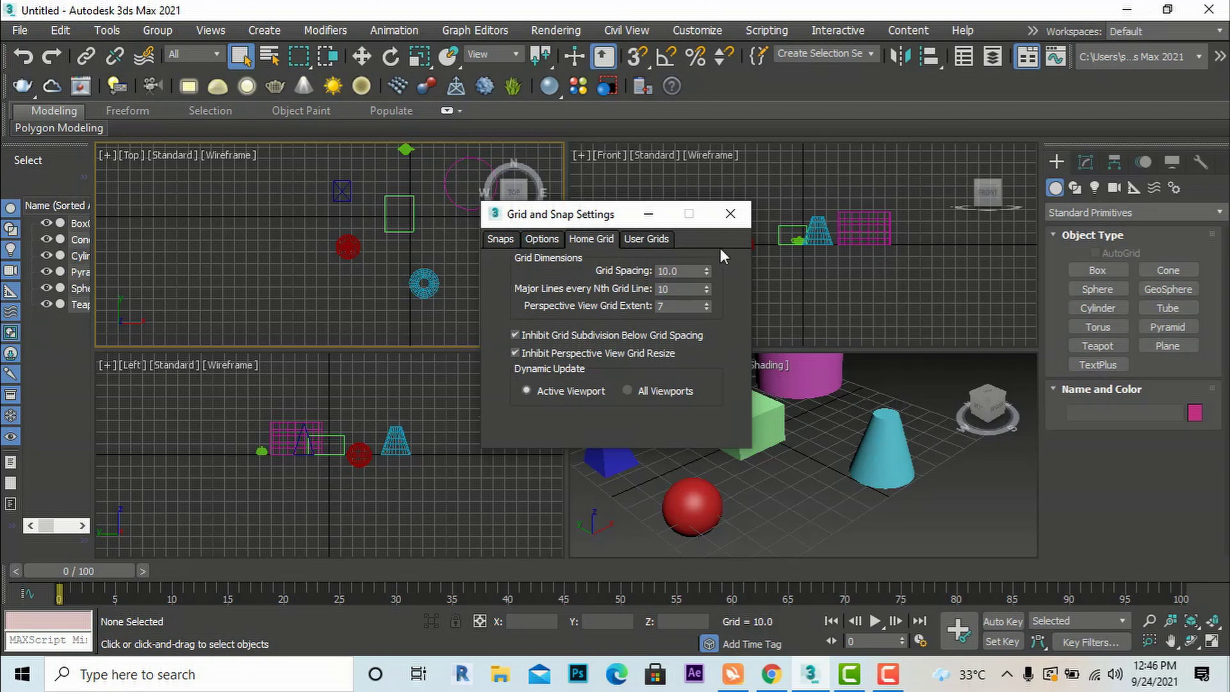
pyautogui.click(648, 213)
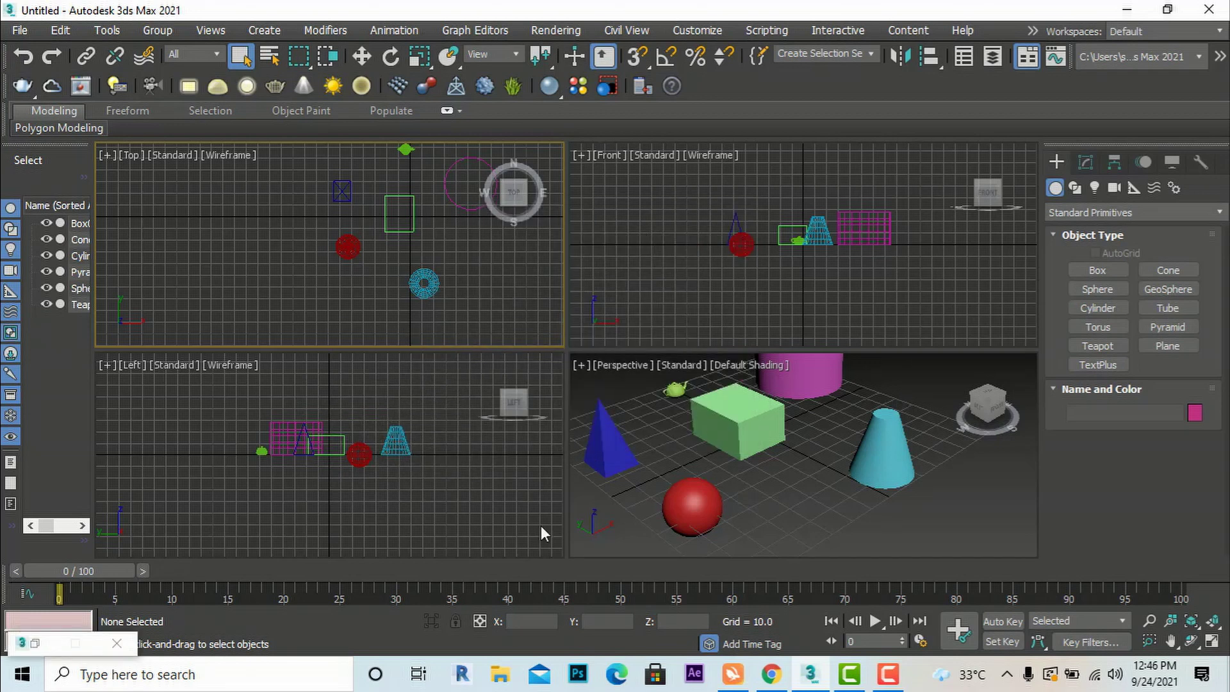
pyautogui.click(117, 643)
# Hide the grid in the Perspective viewport and show it again.
pyautogui.click(776, 497)
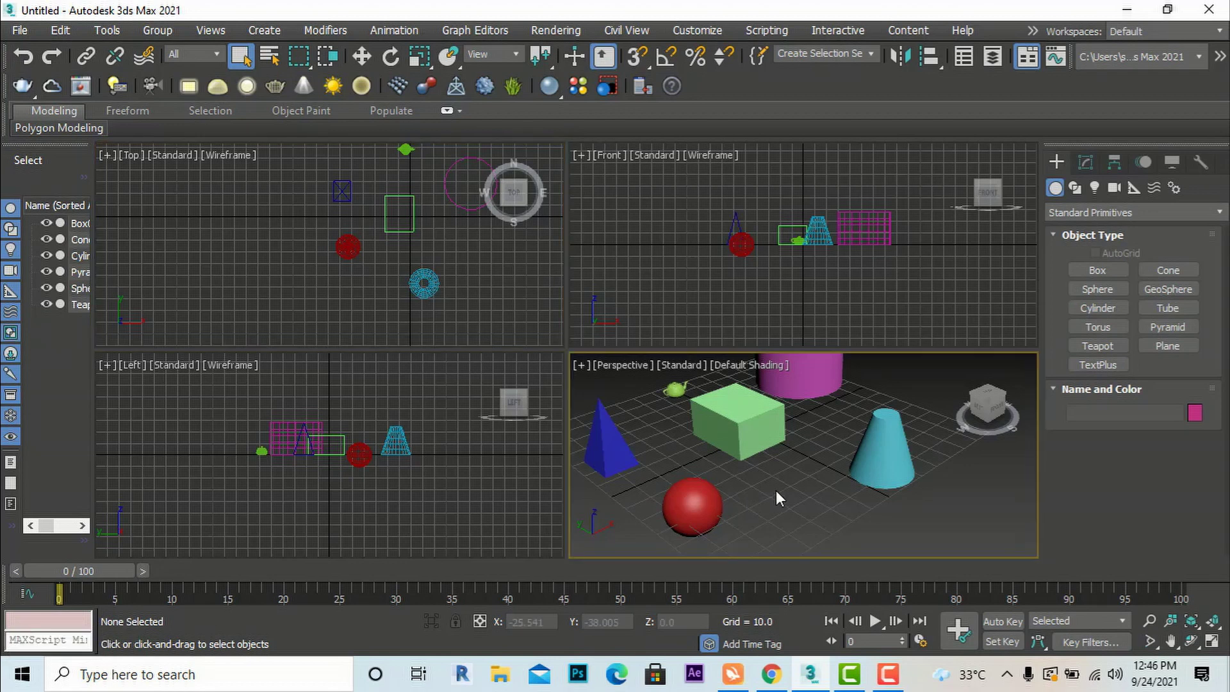
pyautogui.press('g')
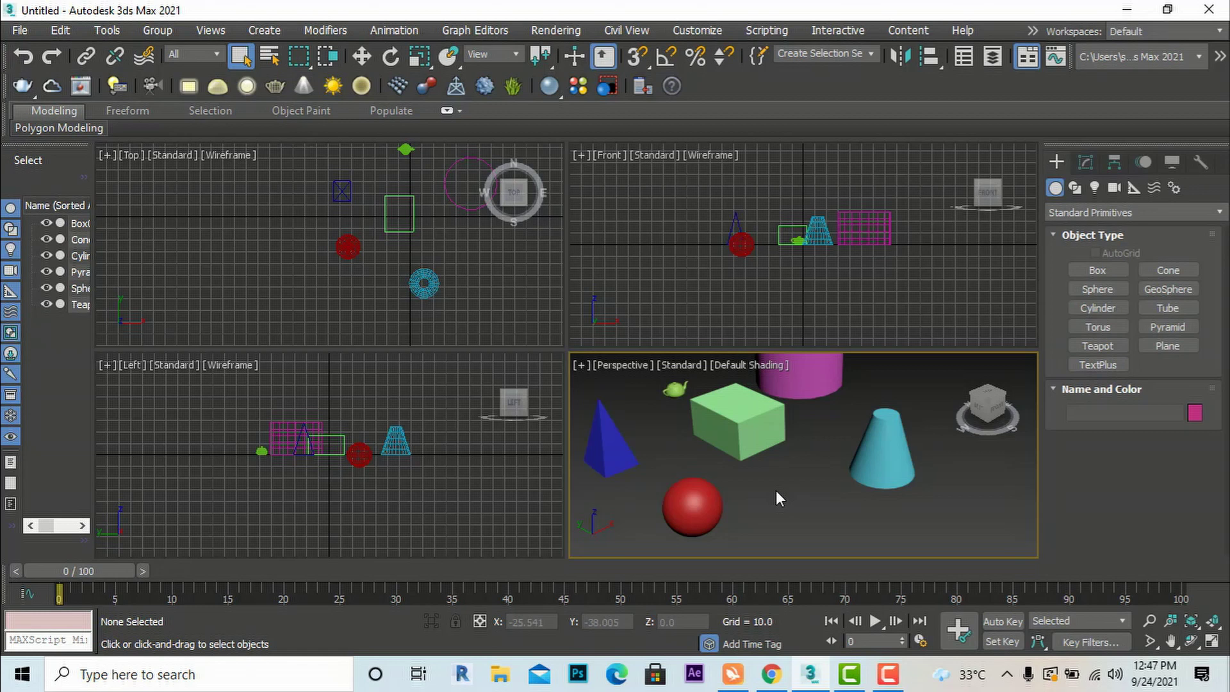
pyautogui.press('g')
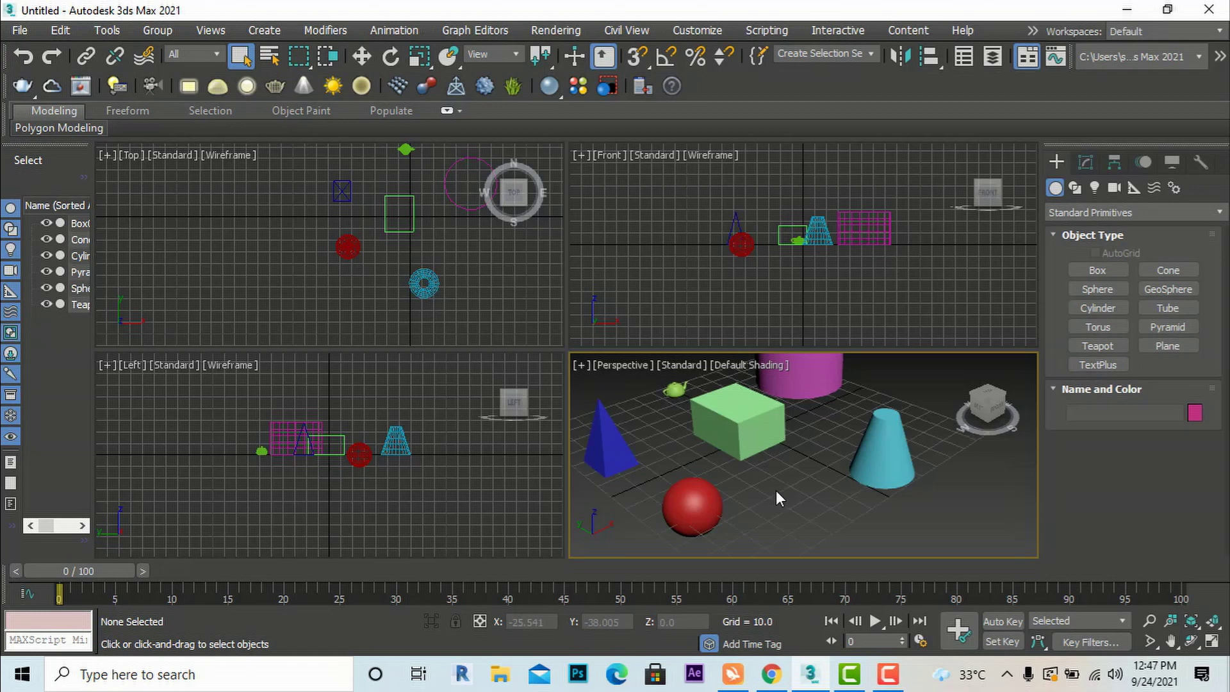
# Hide the grid in the Top viewport and make the Front viewport active.
pyautogui.click(487, 306)
pyautogui.press('g')
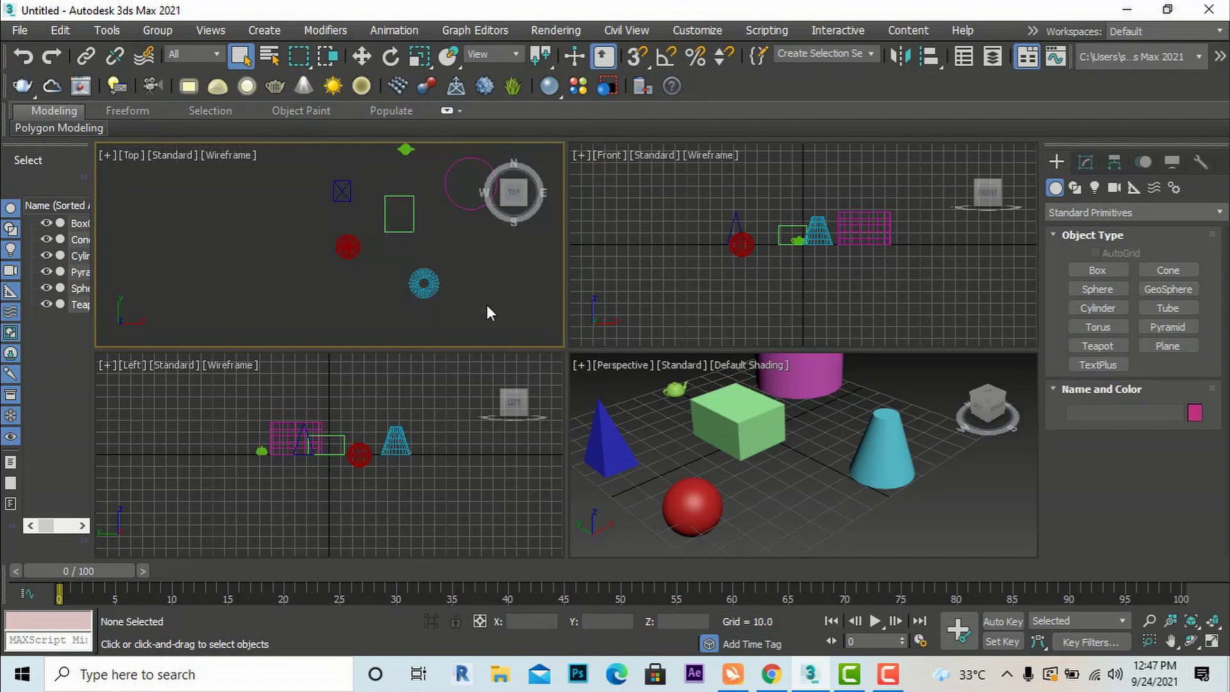
pyautogui.click(631, 299)
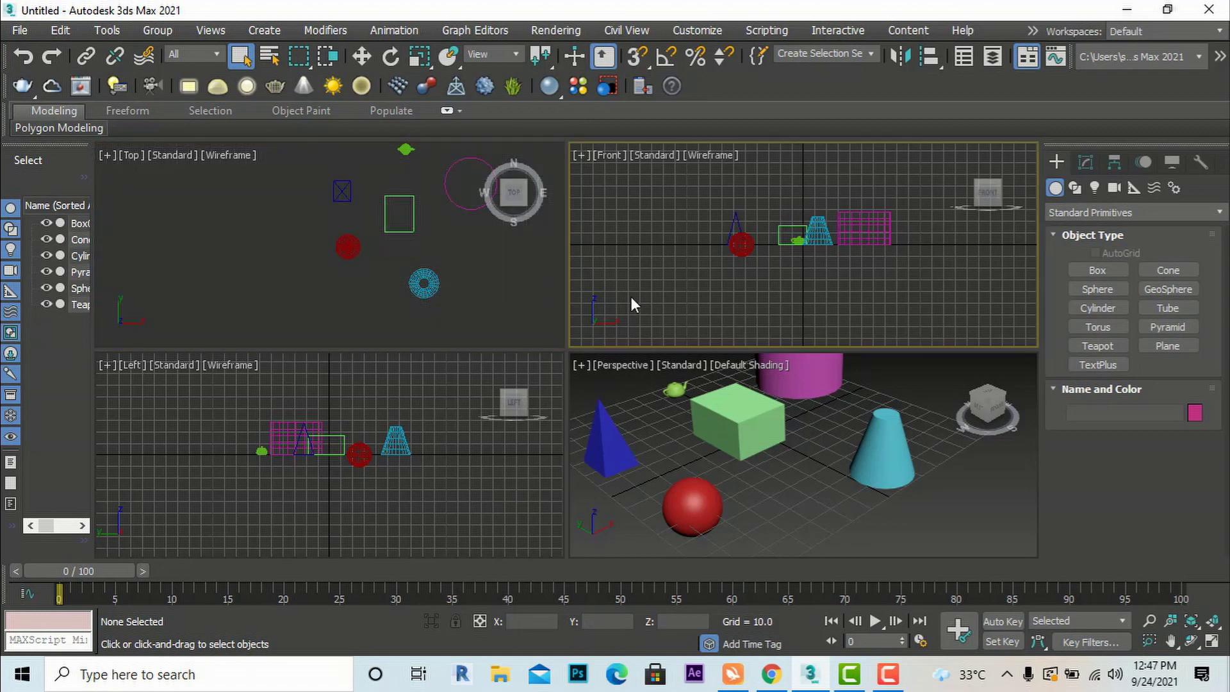
# Hide the grid in the Front viewport, and toggle the Left viewport's grid off and back on.
pyautogui.press('g')
pyautogui.click(458, 517)
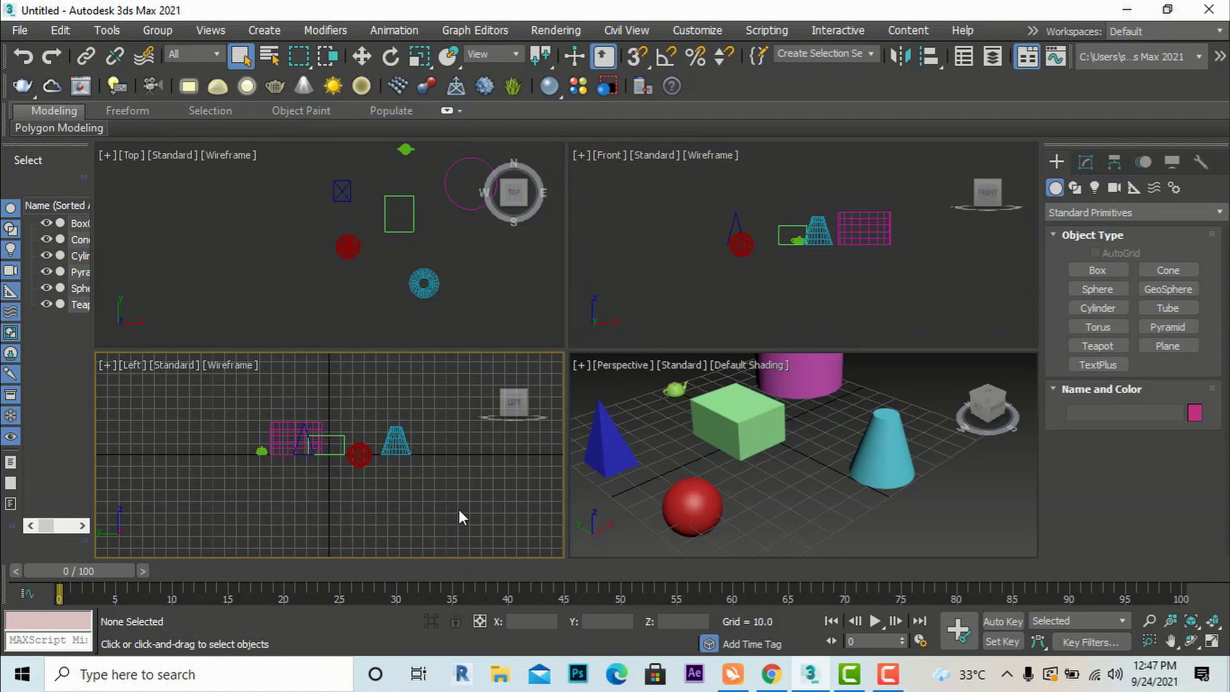
pyautogui.press('g')
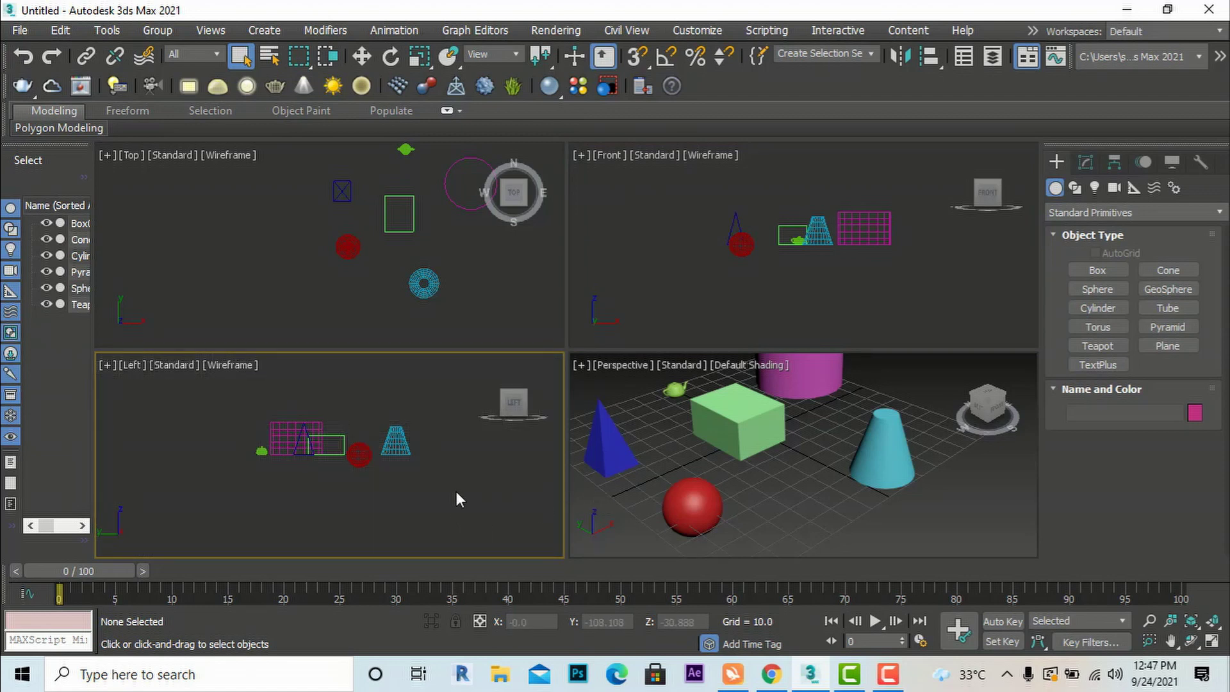
pyautogui.press('g')
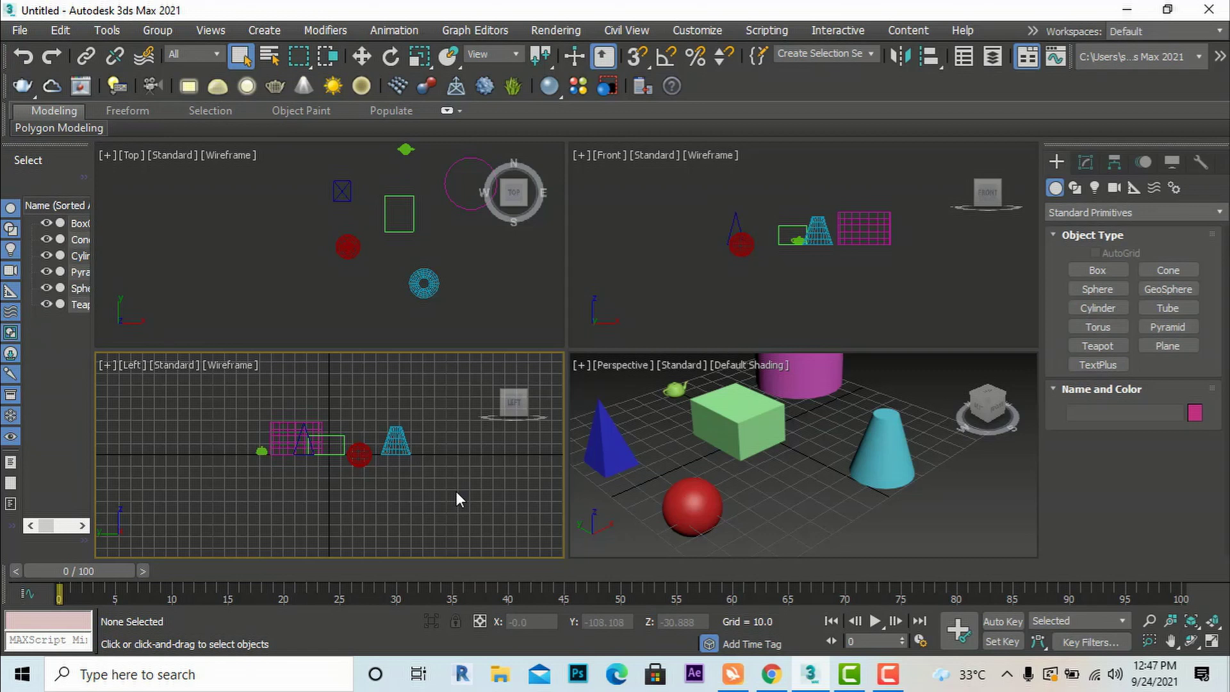
pyautogui.click(636, 512)
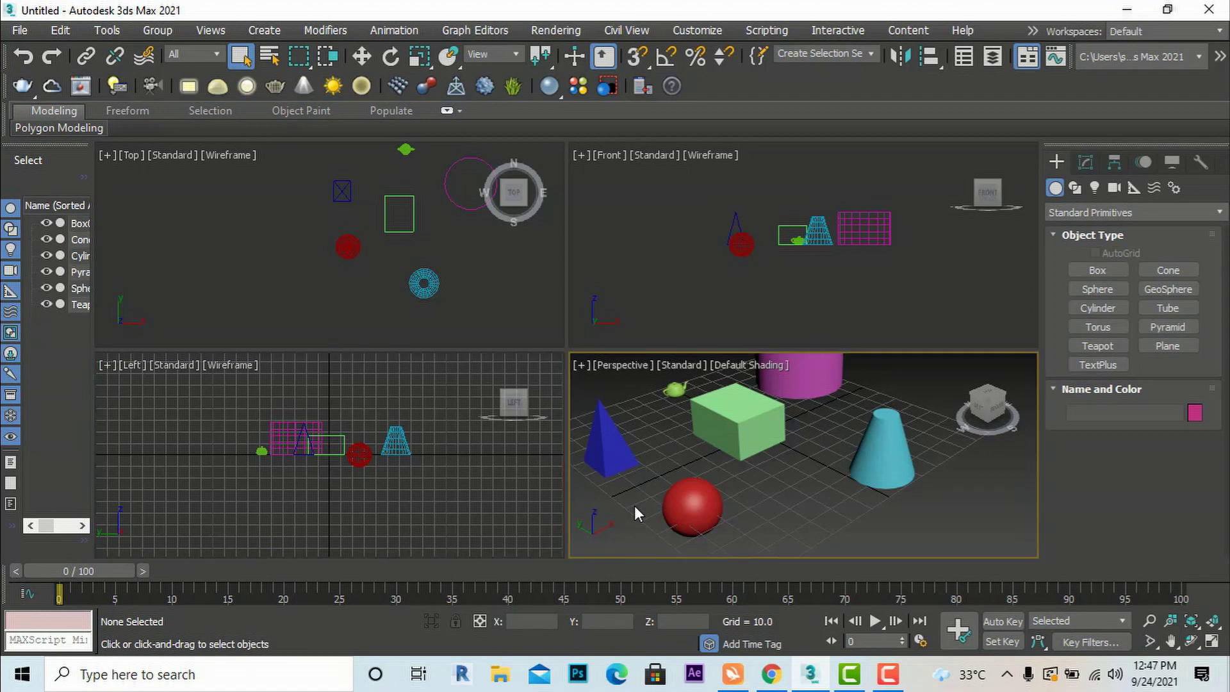
pyautogui.click(234, 295)
pyautogui.click(790, 248)
pyautogui.click(408, 497)
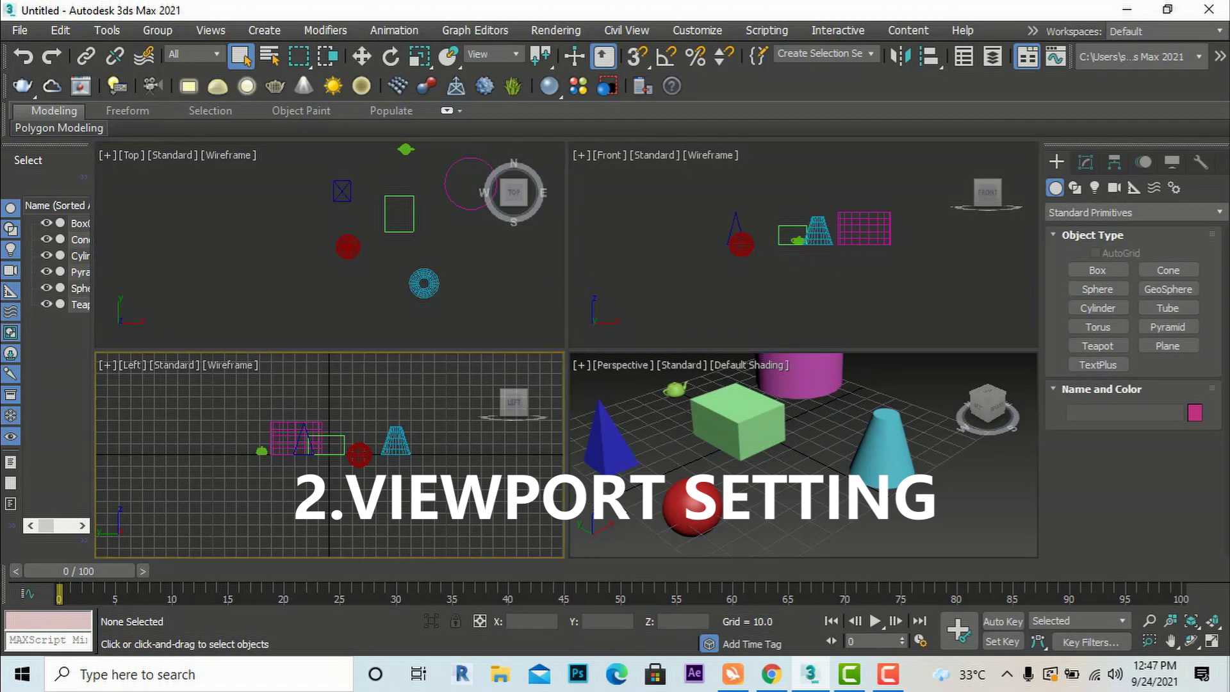
pyautogui.click(628, 510)
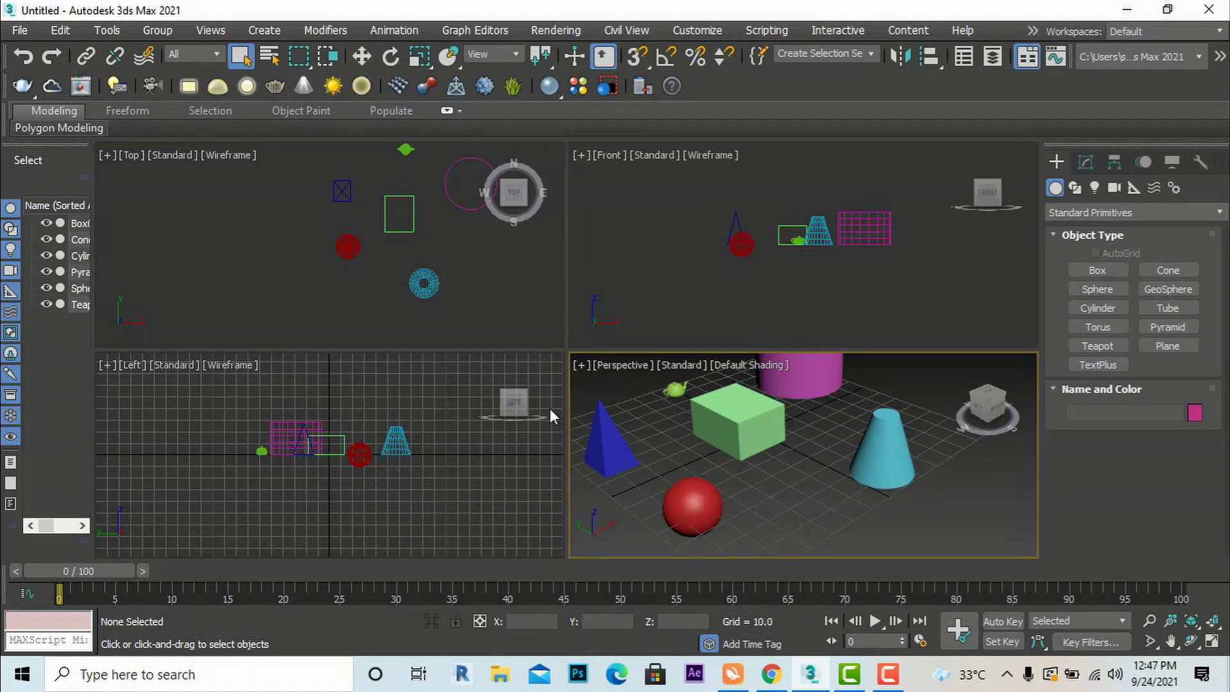
pyautogui.click(311, 310)
pyautogui.click(478, 464)
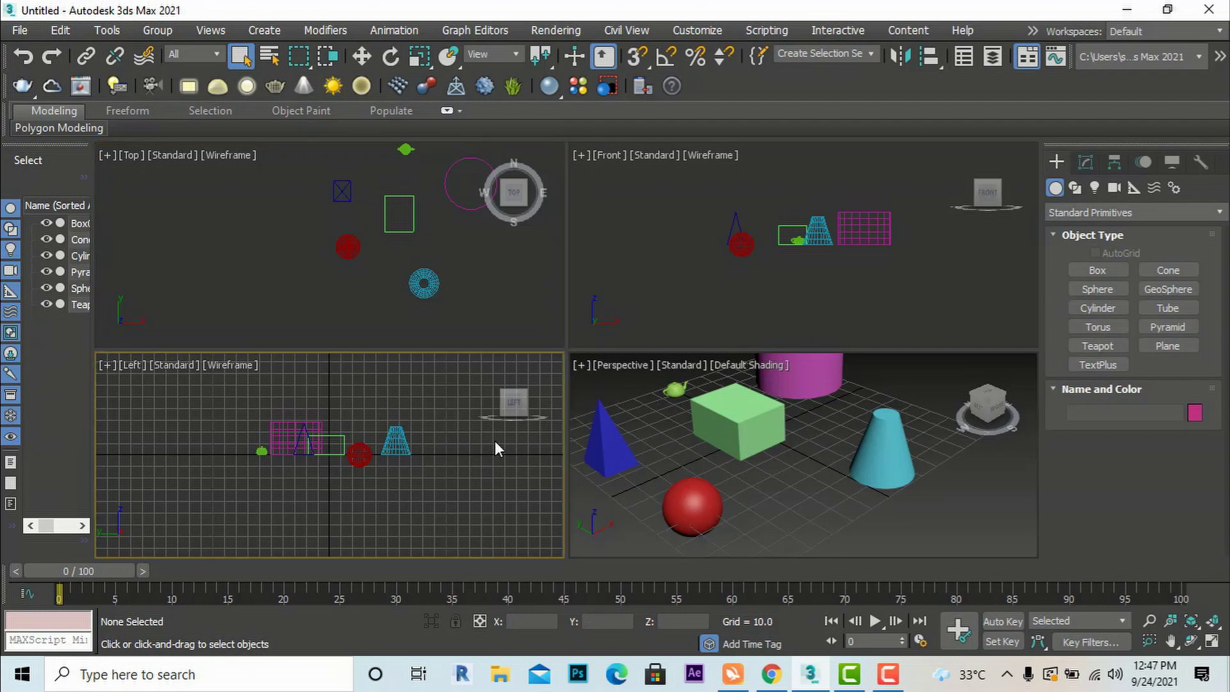
pyautogui.click(631, 285)
pyautogui.click(612, 521)
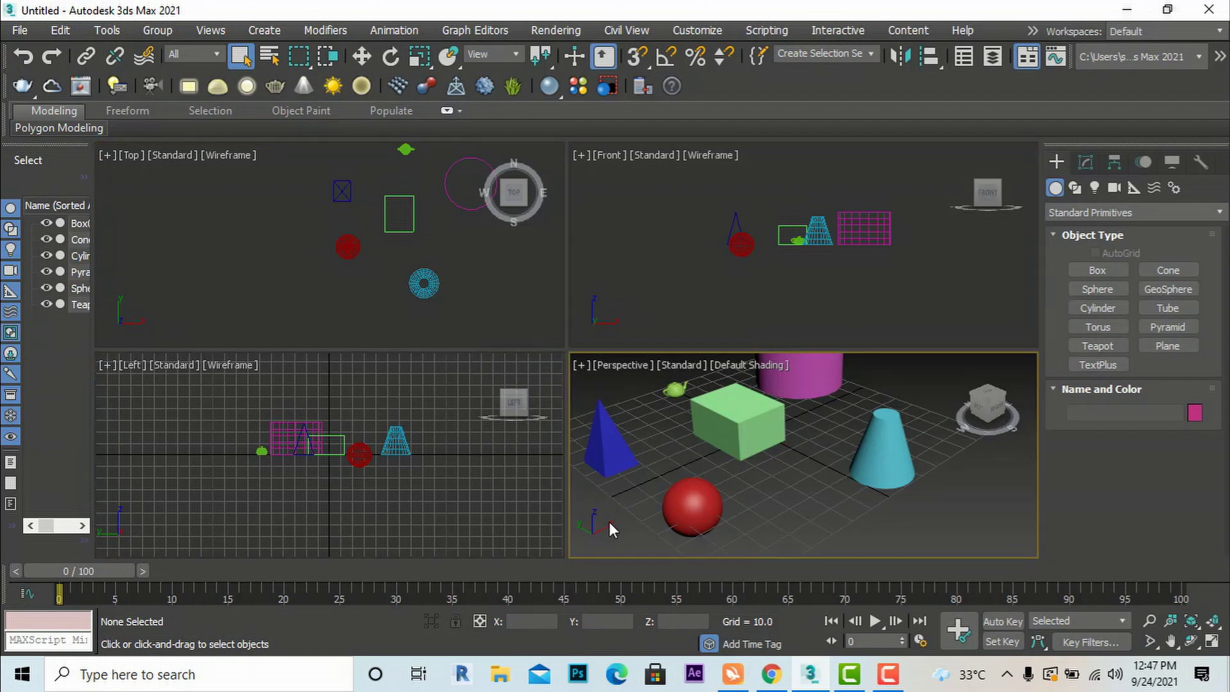
pyautogui.click(470, 505)
pyautogui.click(483, 313)
pyautogui.click(649, 279)
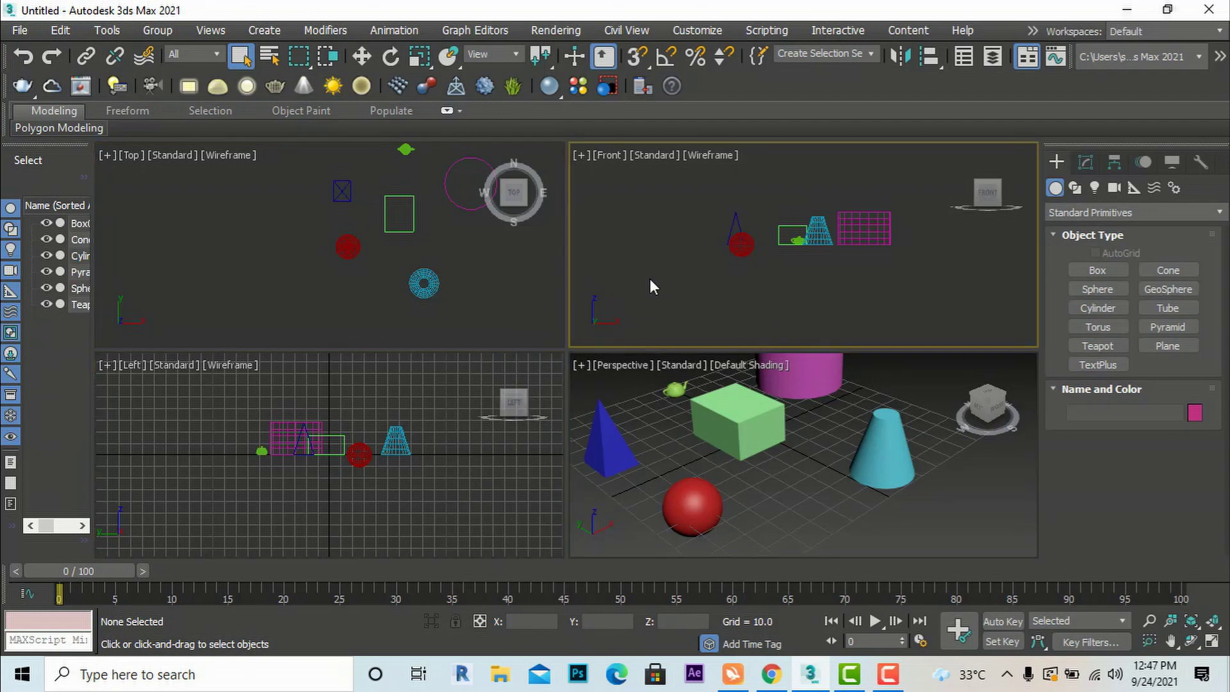
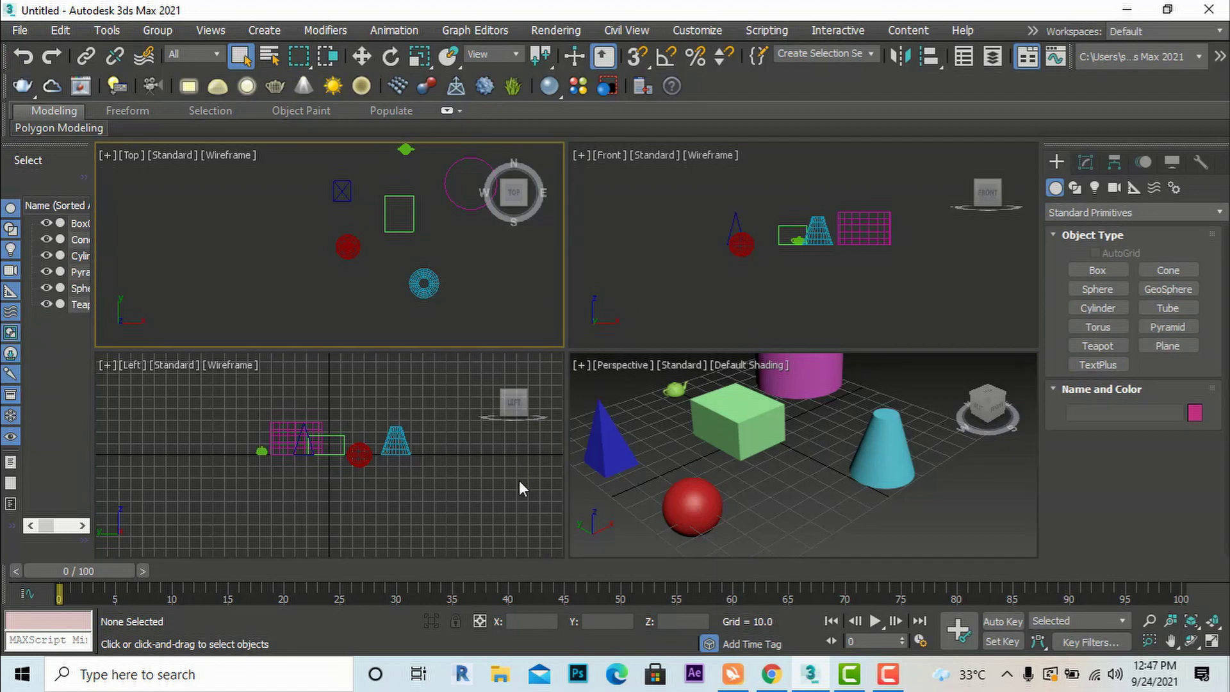
pyautogui.click(520, 488)
pyautogui.click(595, 497)
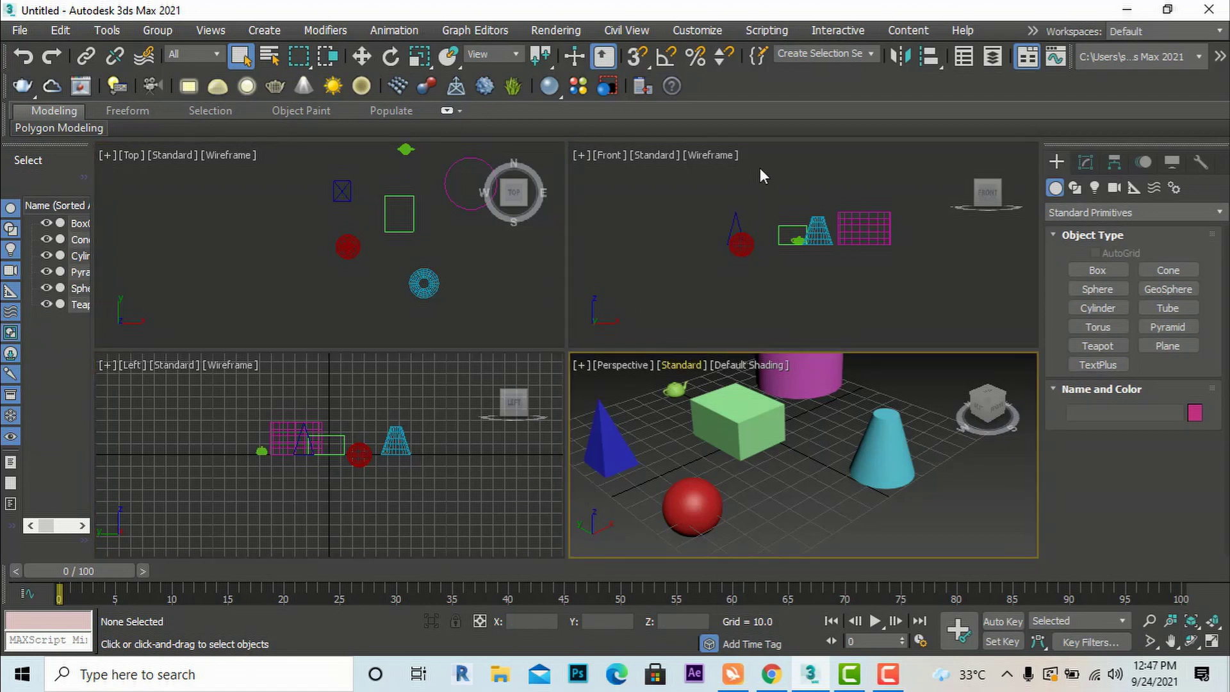
# Show the Viewport Layout Tabs and add a layout with three stacked viewports beside one large viewport.
pyautogui.rightClick(784, 81)
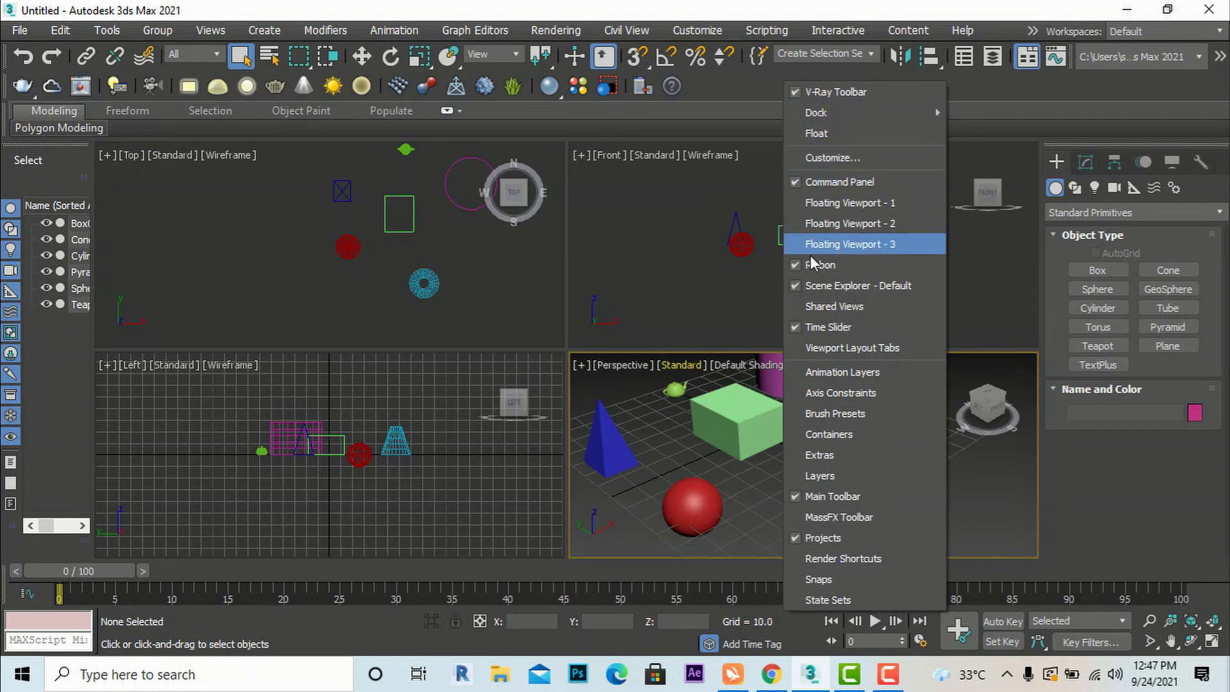
pyautogui.click(826, 353)
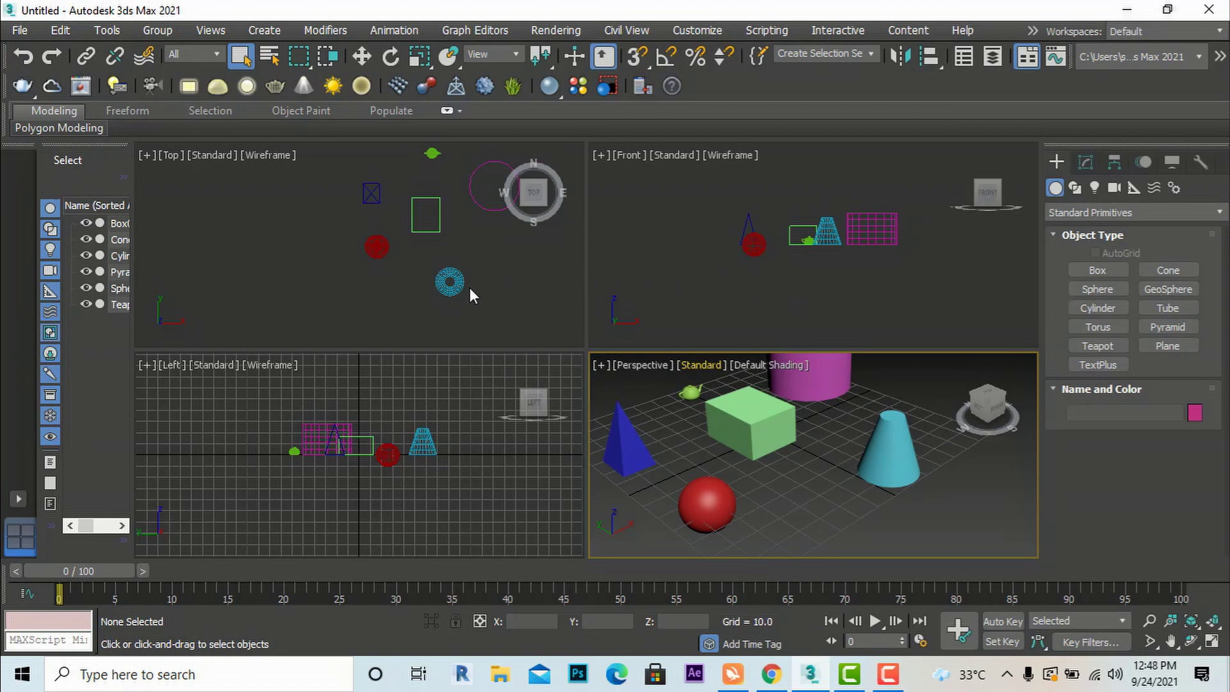
pyautogui.click(19, 500)
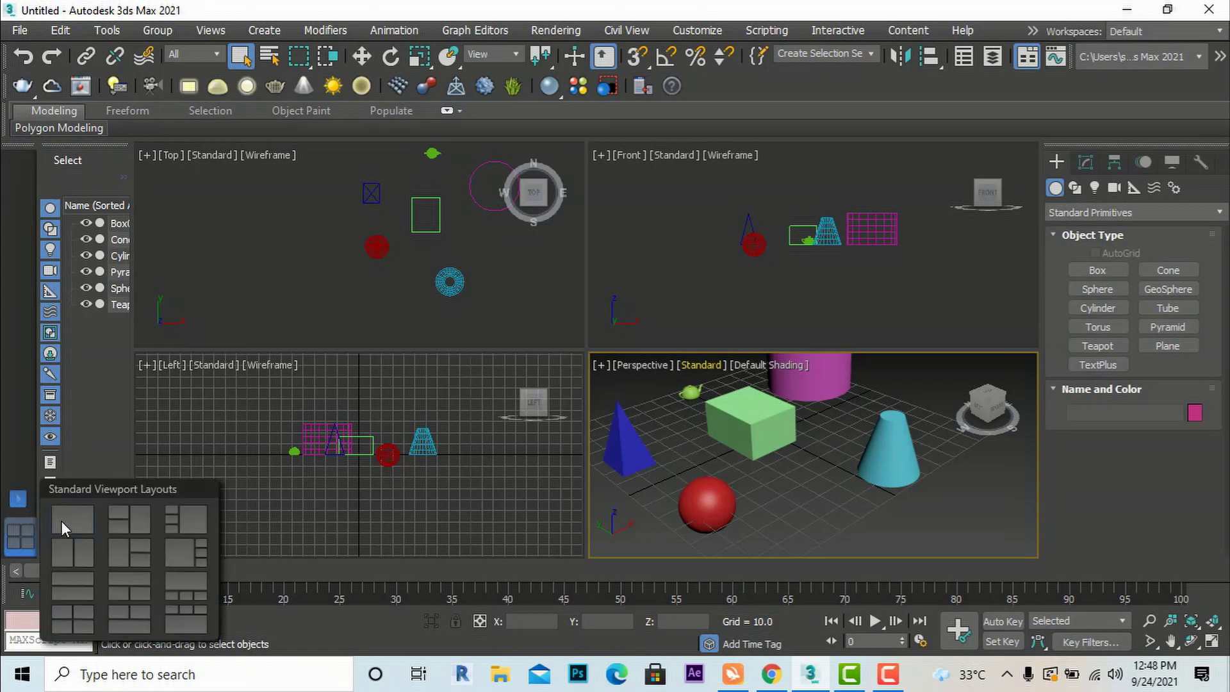
pyautogui.click(180, 521)
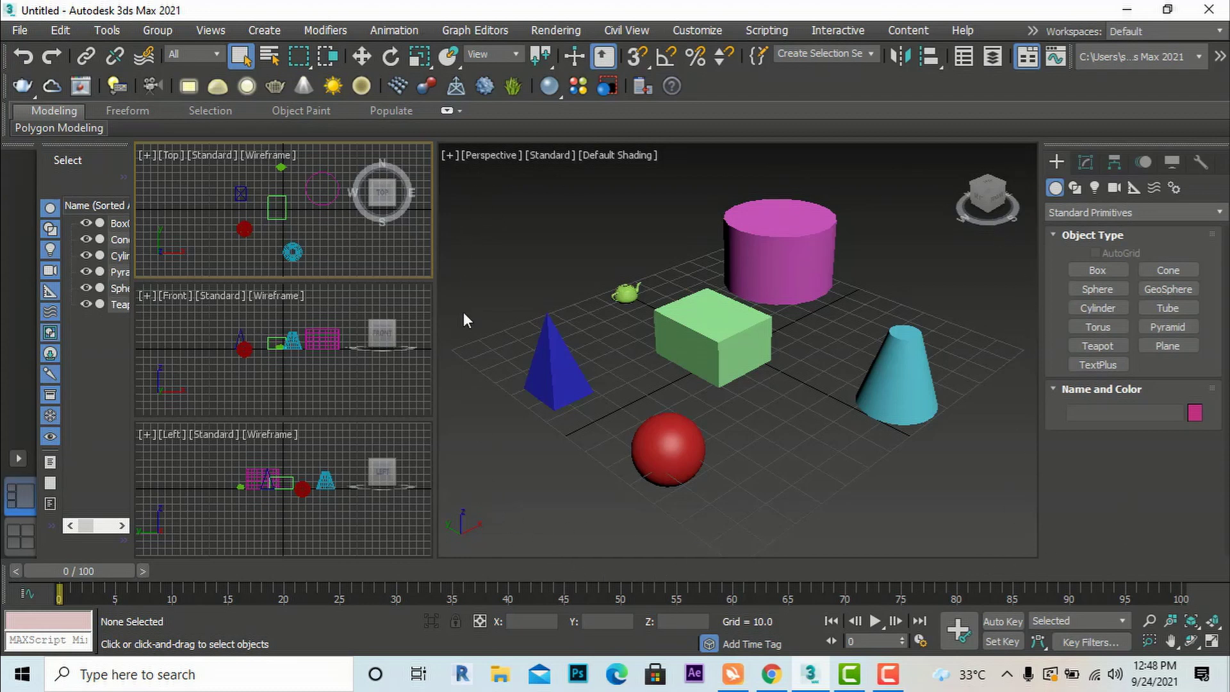
pyautogui.click(321, 392)
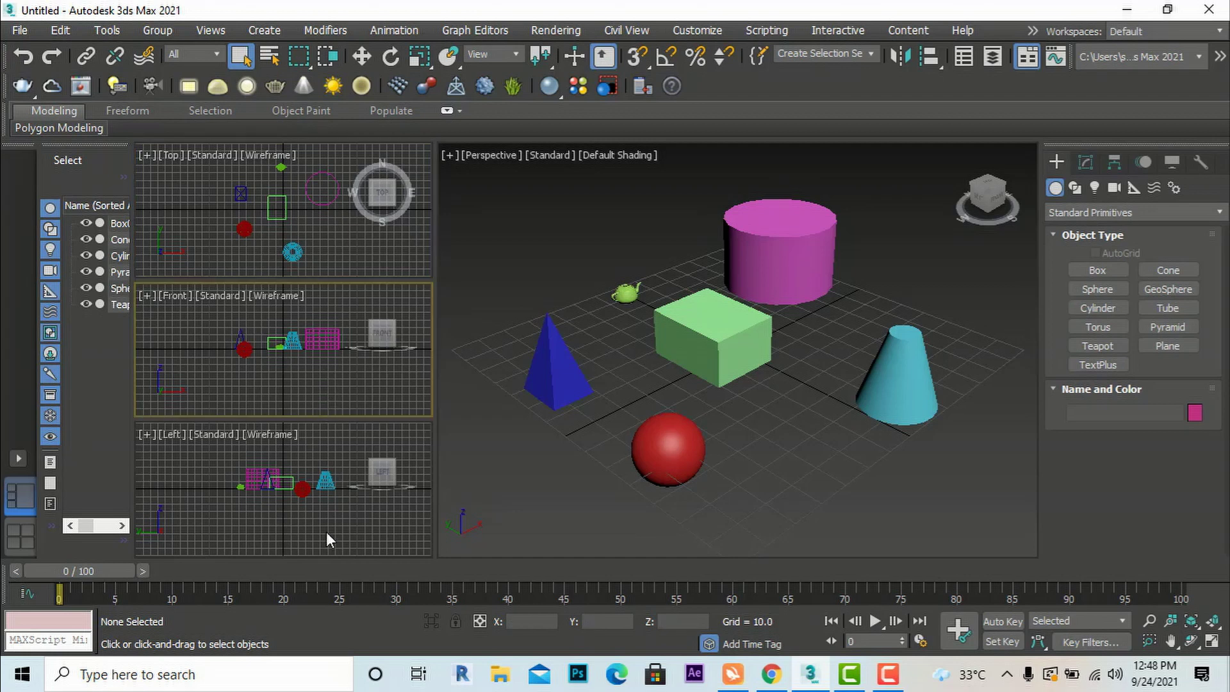
pyautogui.click(326, 538)
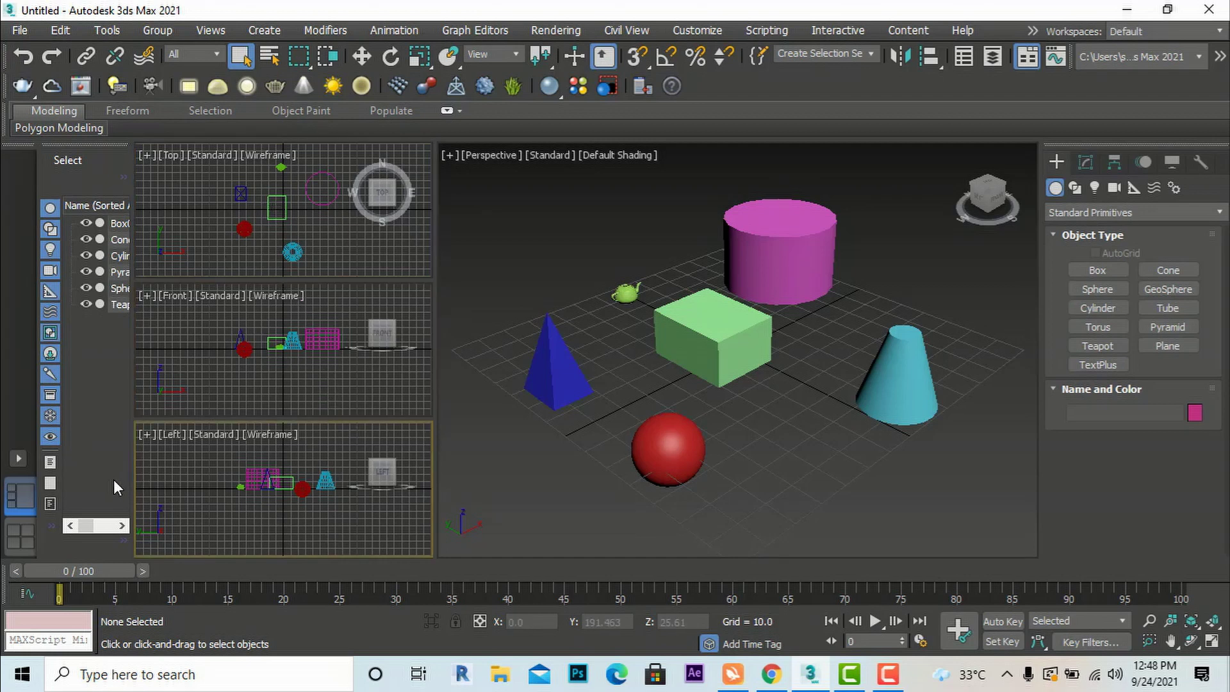
# Add a viewport layout with two equal viewports side by side and activate its Front viewport.
pyautogui.click(24, 460)
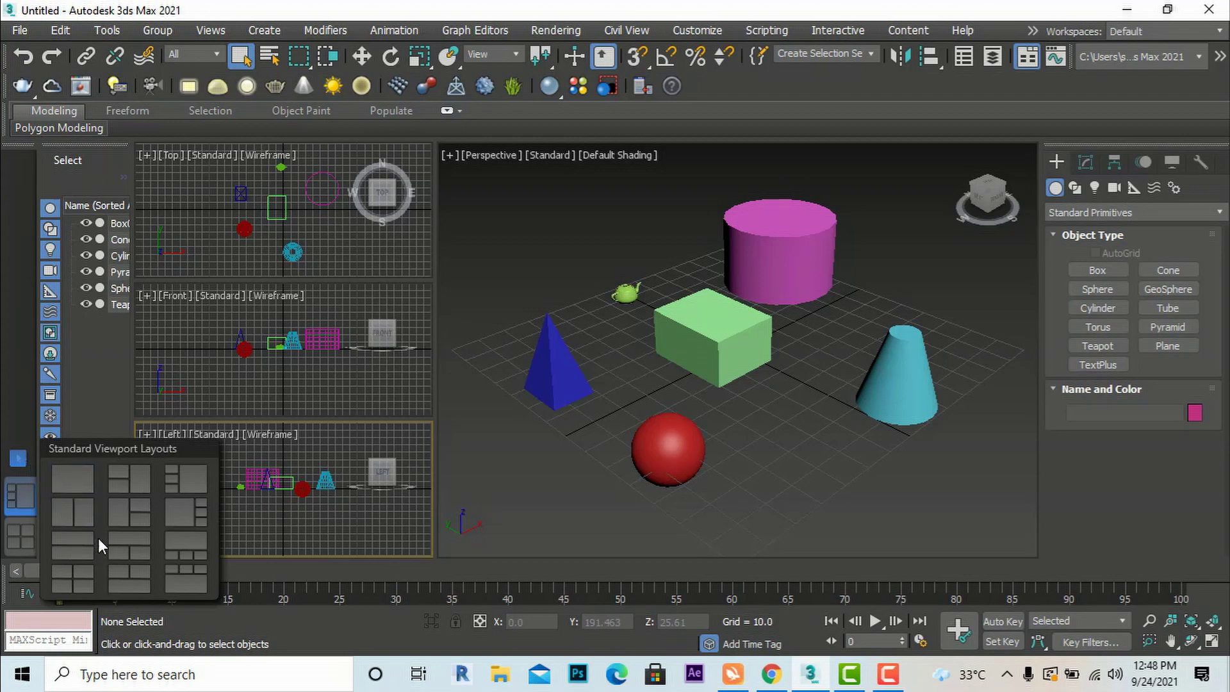
pyautogui.click(84, 516)
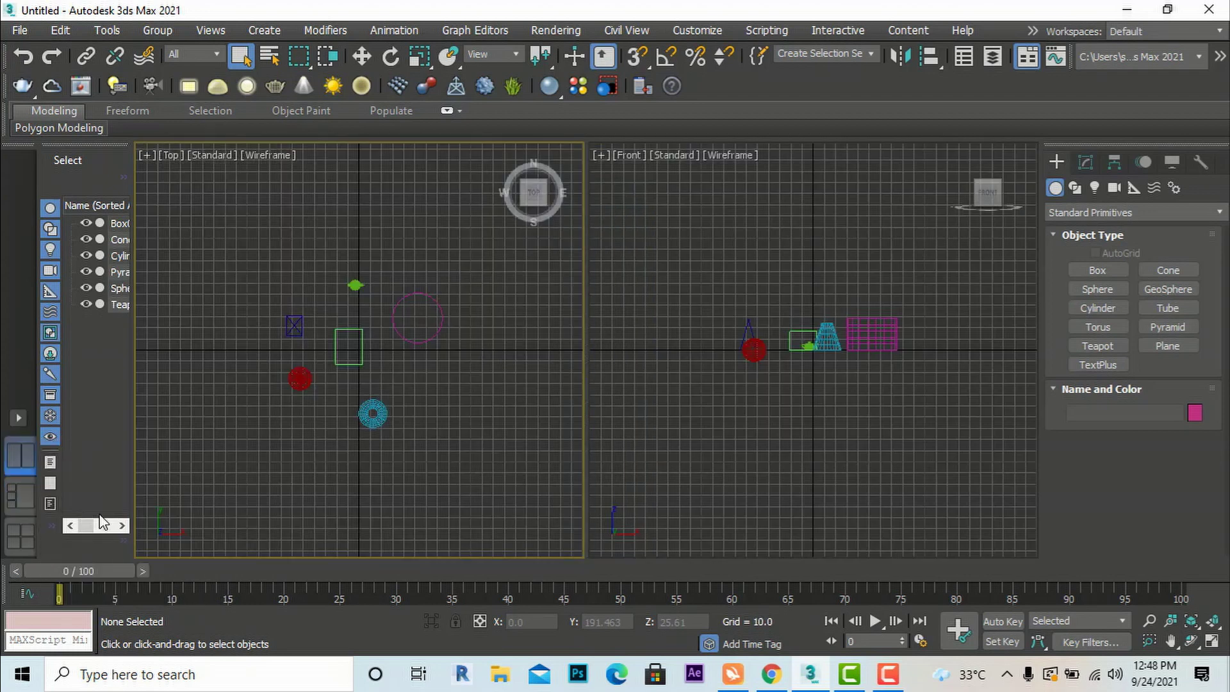
pyautogui.click(809, 470)
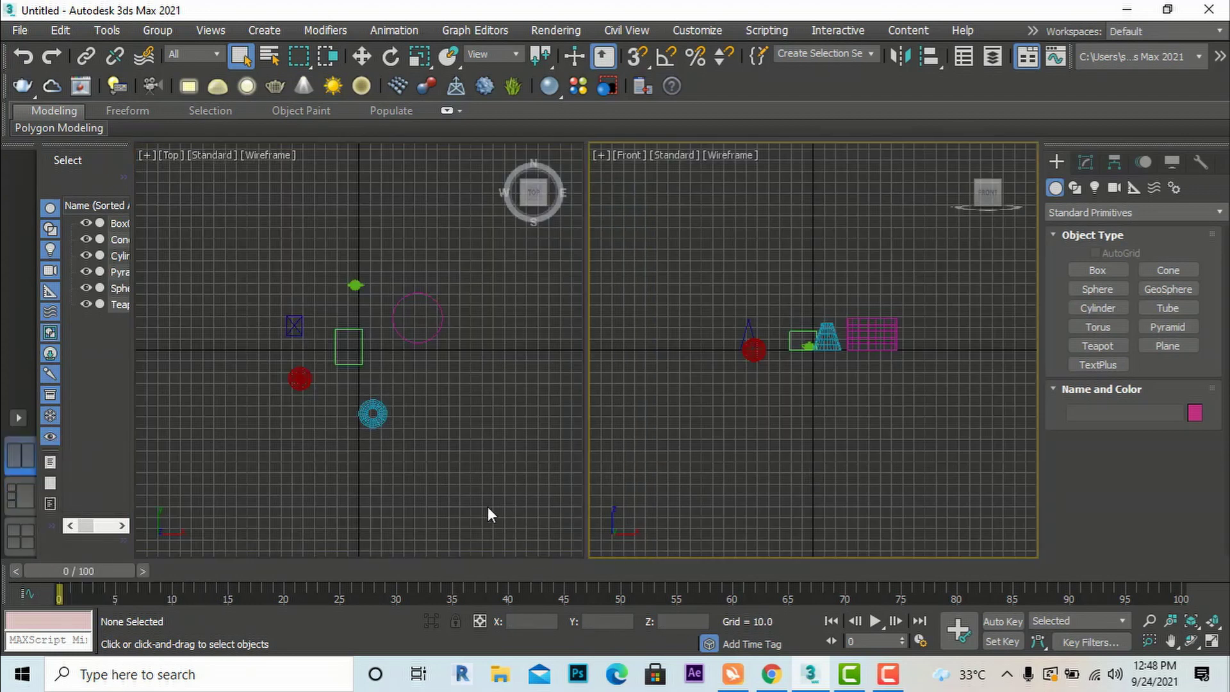
# Add a layout combining one wide viewport with a row of three small ones, and return to the four-viewport layout.
pyautogui.click(18, 418)
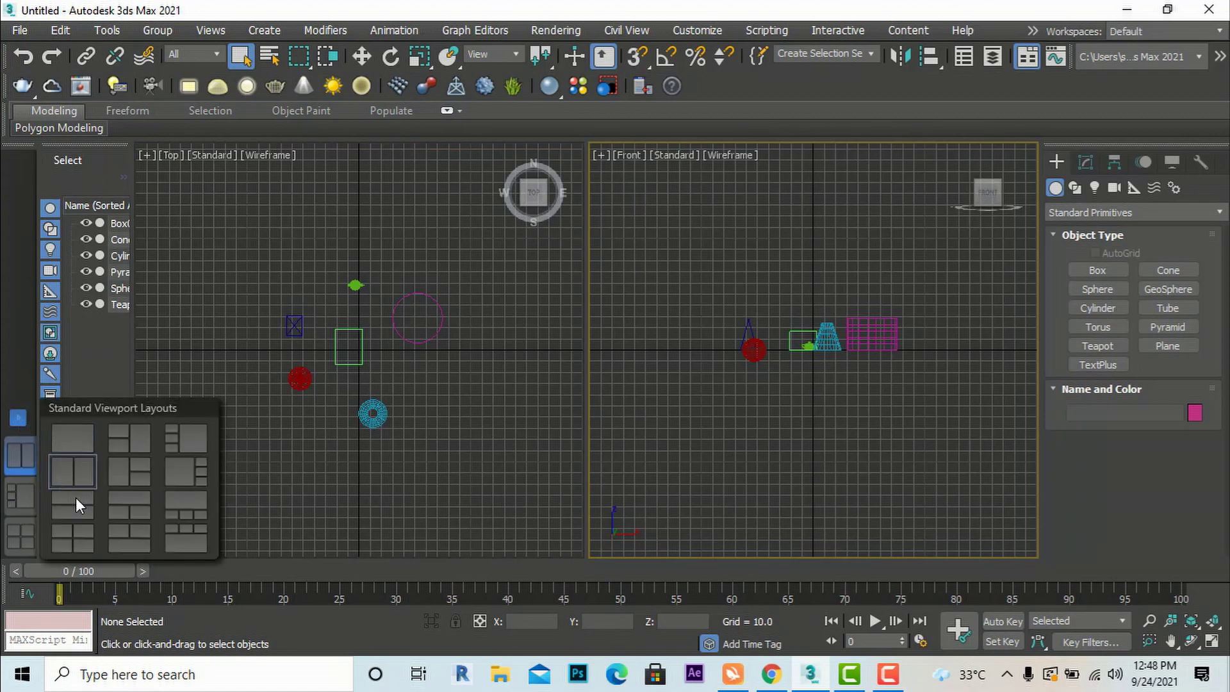
pyautogui.click(193, 538)
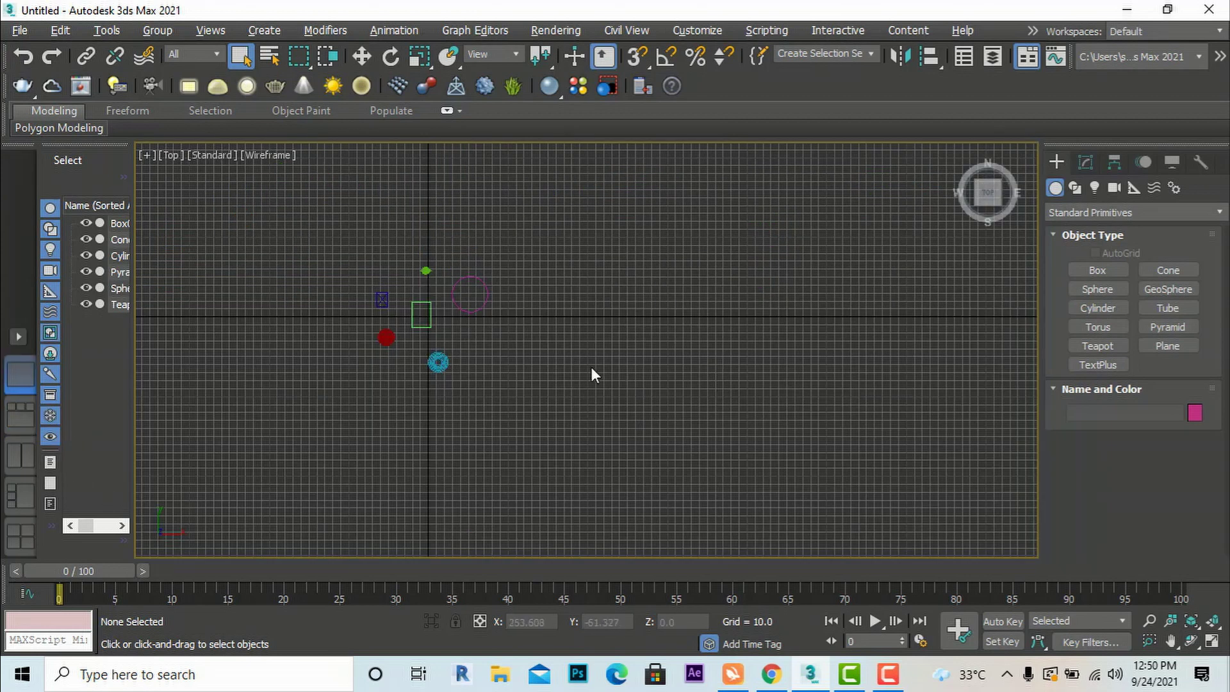
pyautogui.click(20, 538)
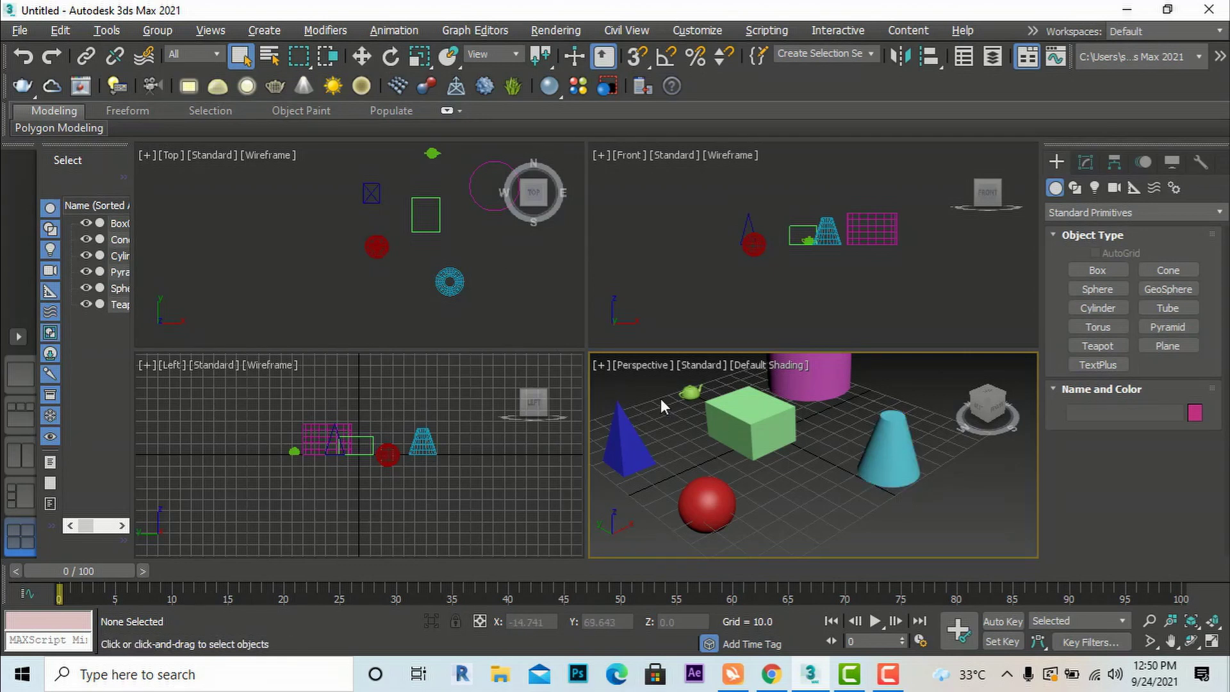
pyautogui.click(333, 250)
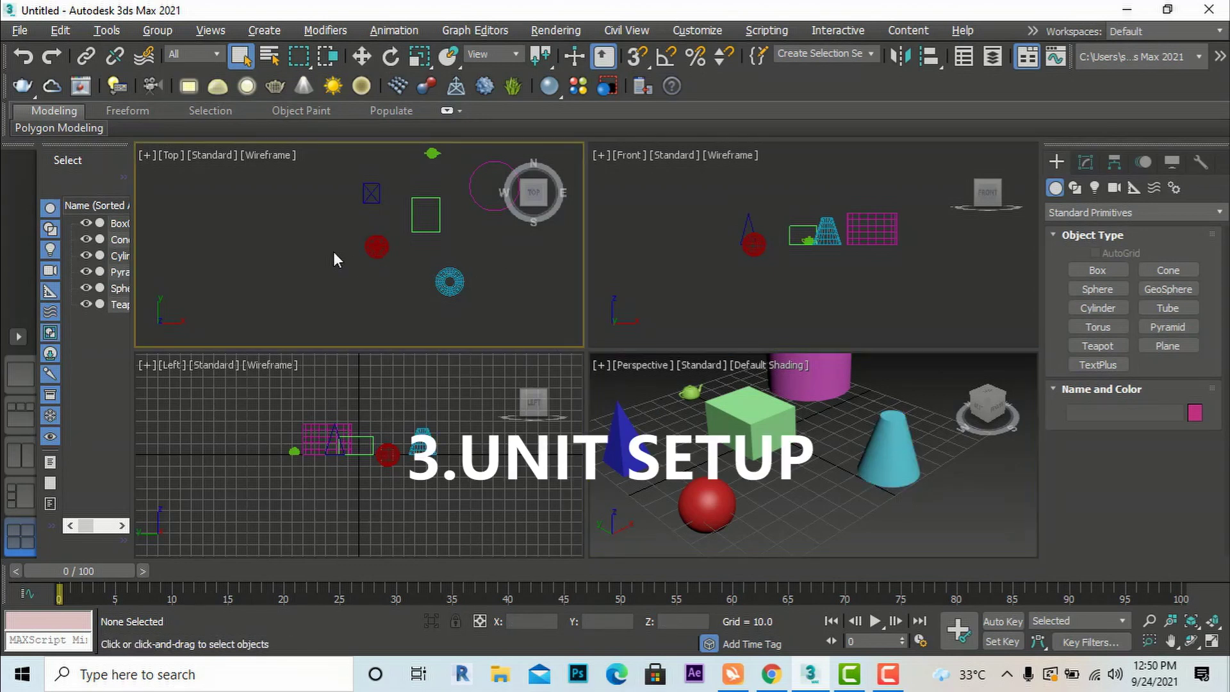
pyautogui.click(690, 274)
pyautogui.click(491, 494)
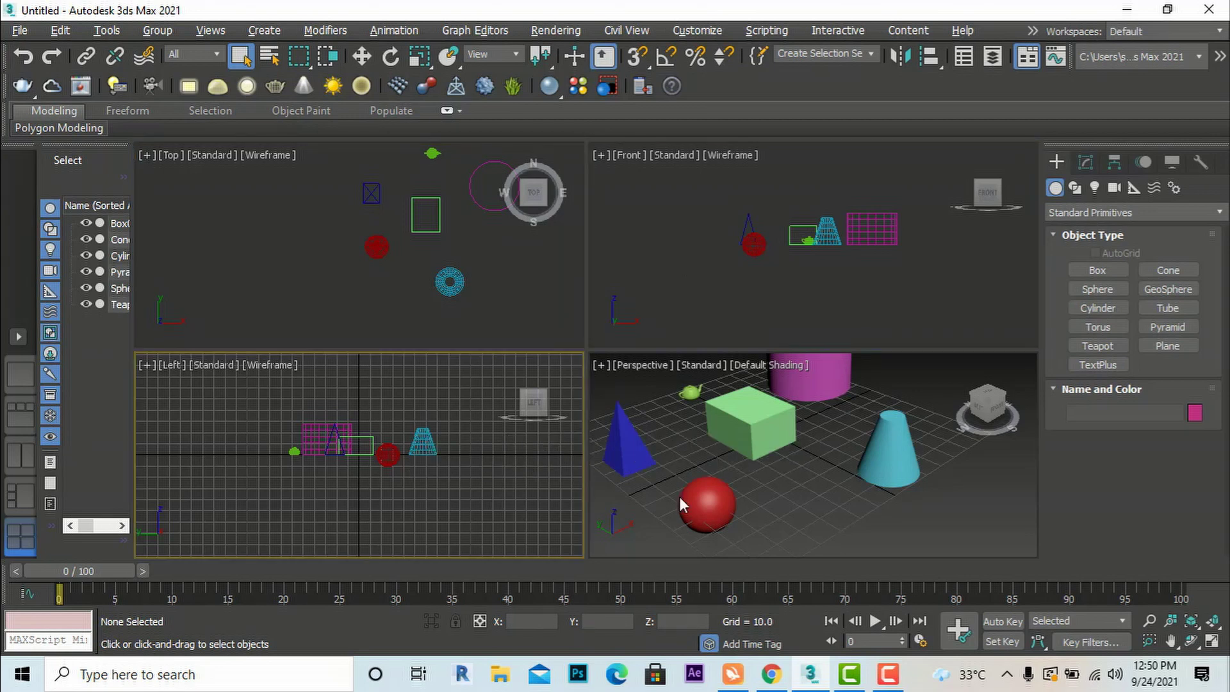
pyautogui.click(734, 465)
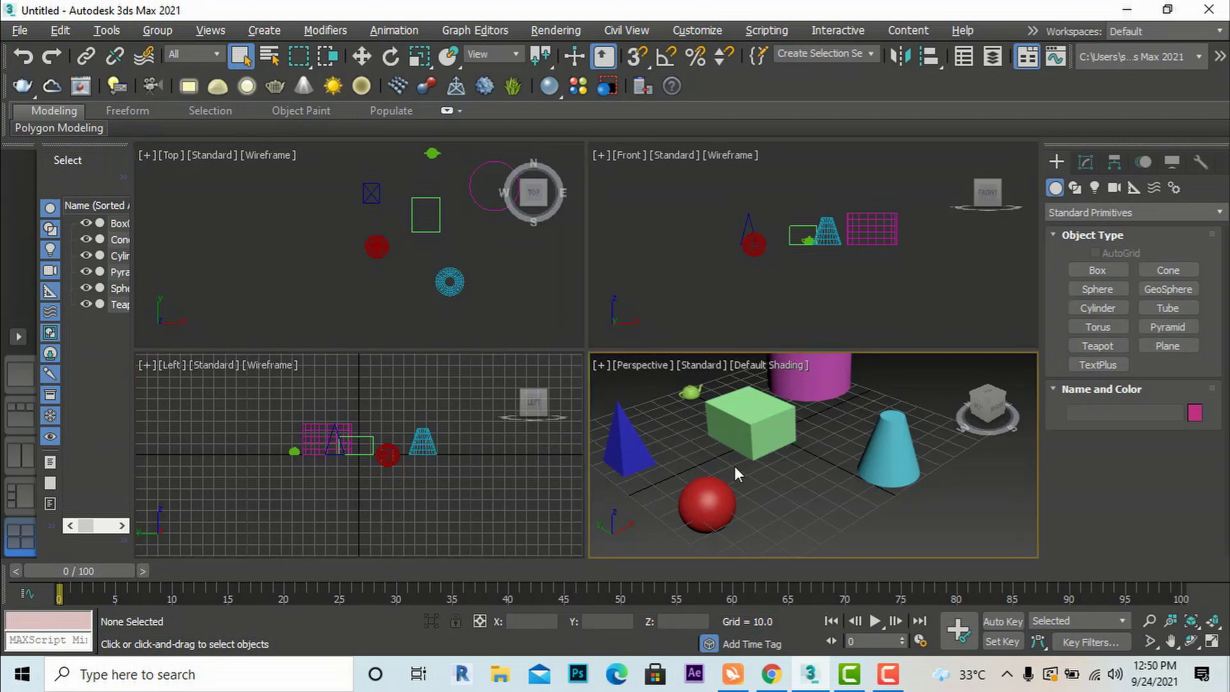
pyautogui.click(706, 269)
pyautogui.click(818, 507)
# Open Units Setup and set the display unit scale to Metric with Millimeters.
pyautogui.click(714, 34)
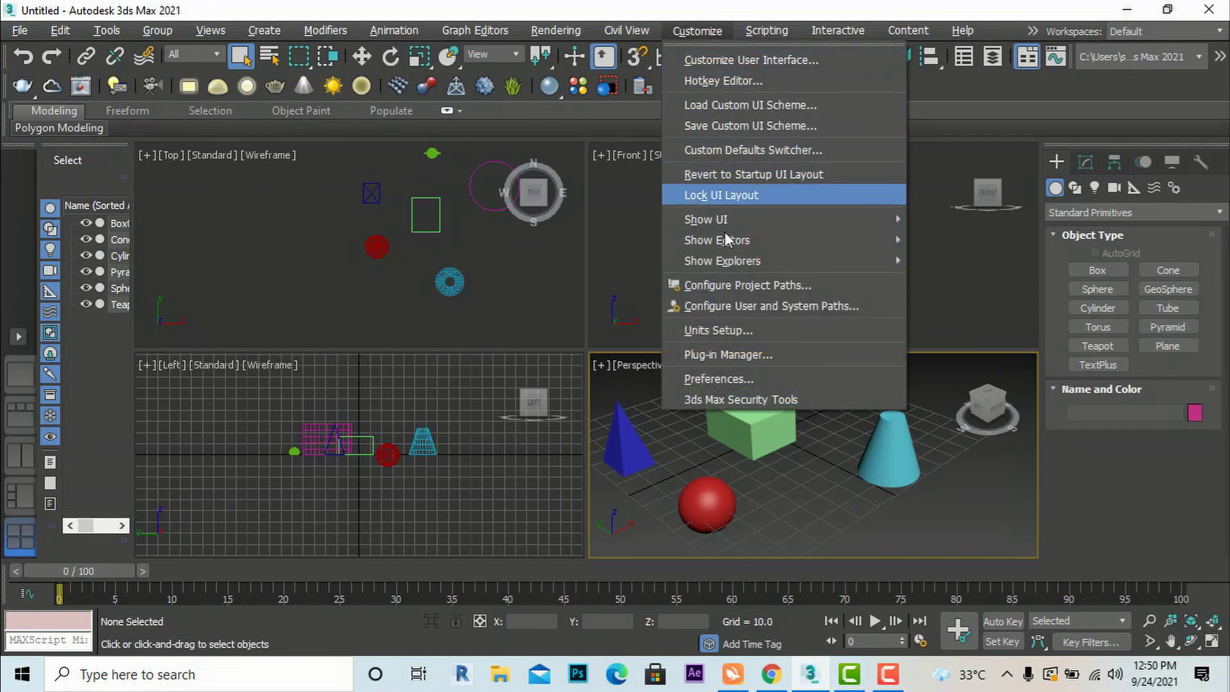
pyautogui.click(737, 336)
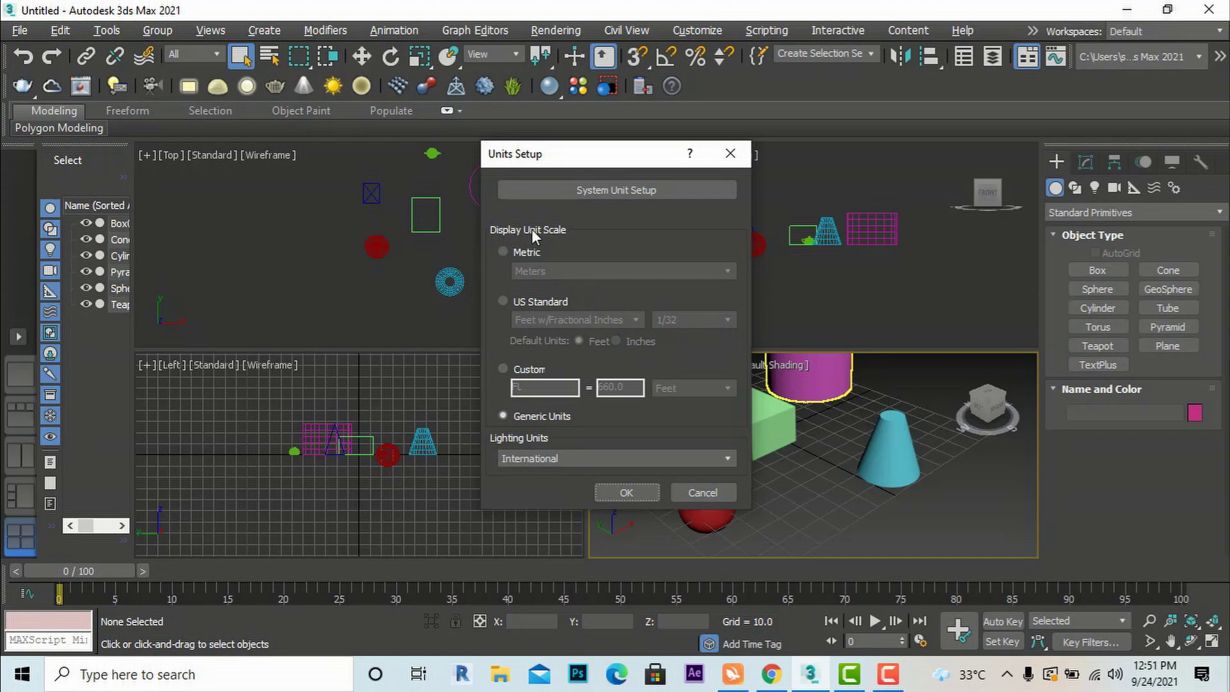
pyautogui.click(501, 253)
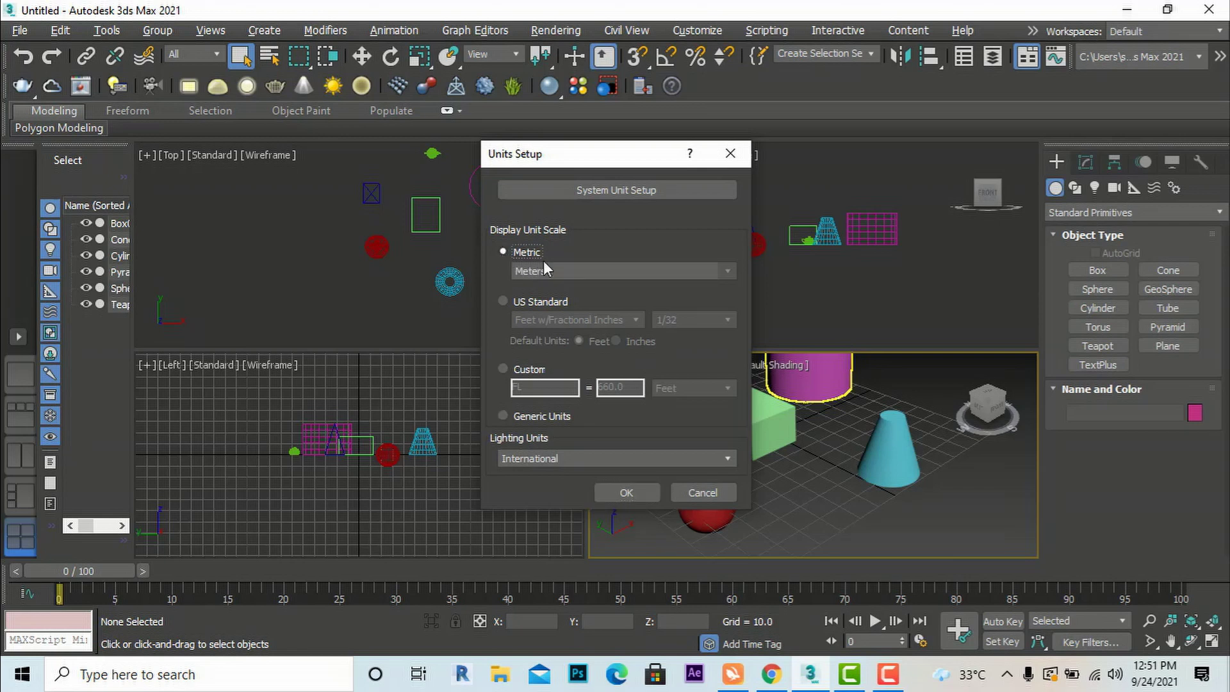
pyautogui.click(568, 271)
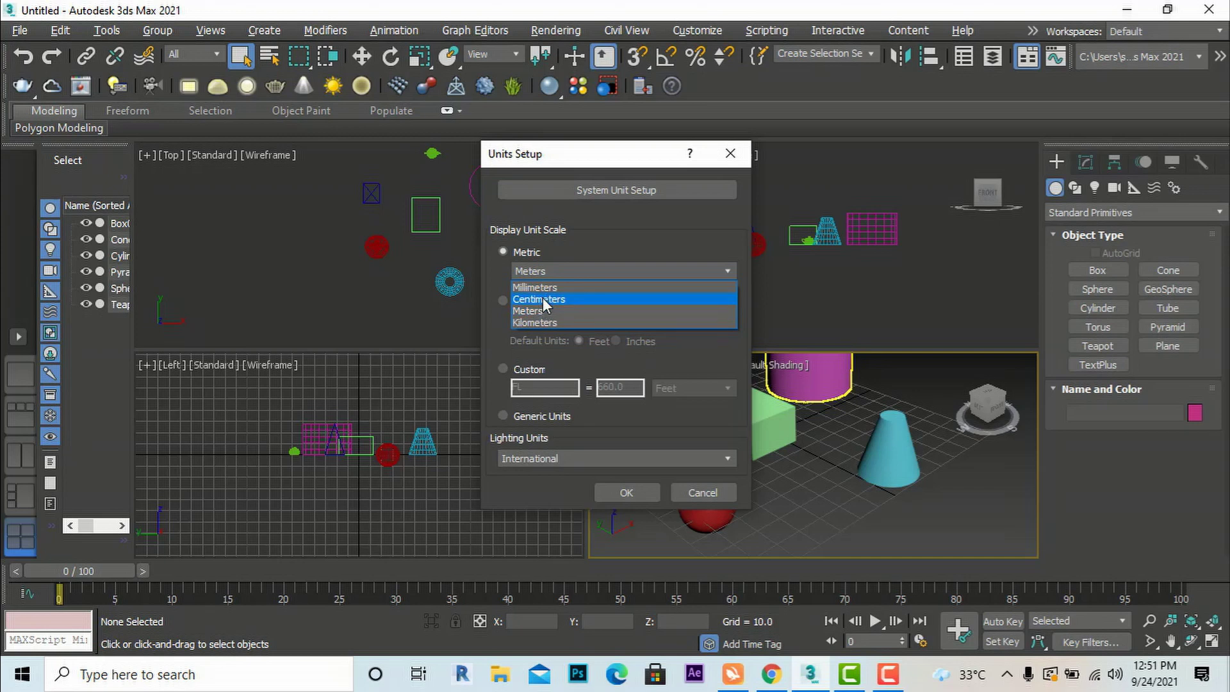
pyautogui.click(545, 290)
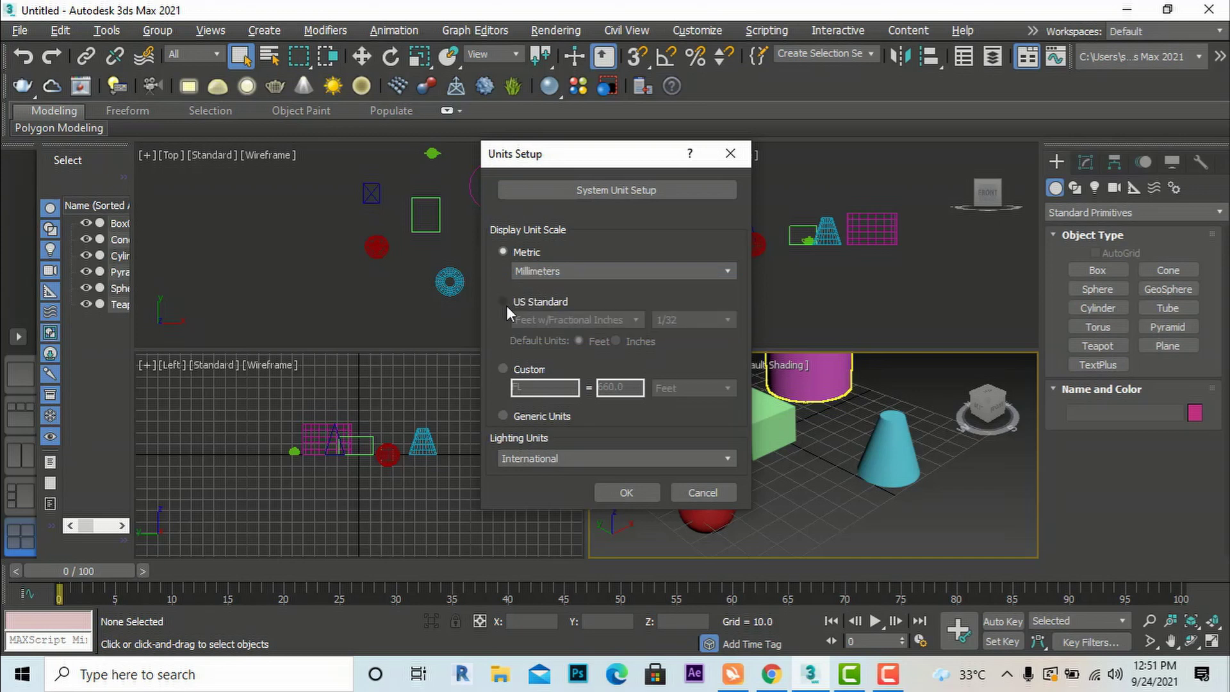
# Set the display unit scale to US Standard, Feet w/Fractional Inches, with 1/16 precision.
pyautogui.click(504, 301)
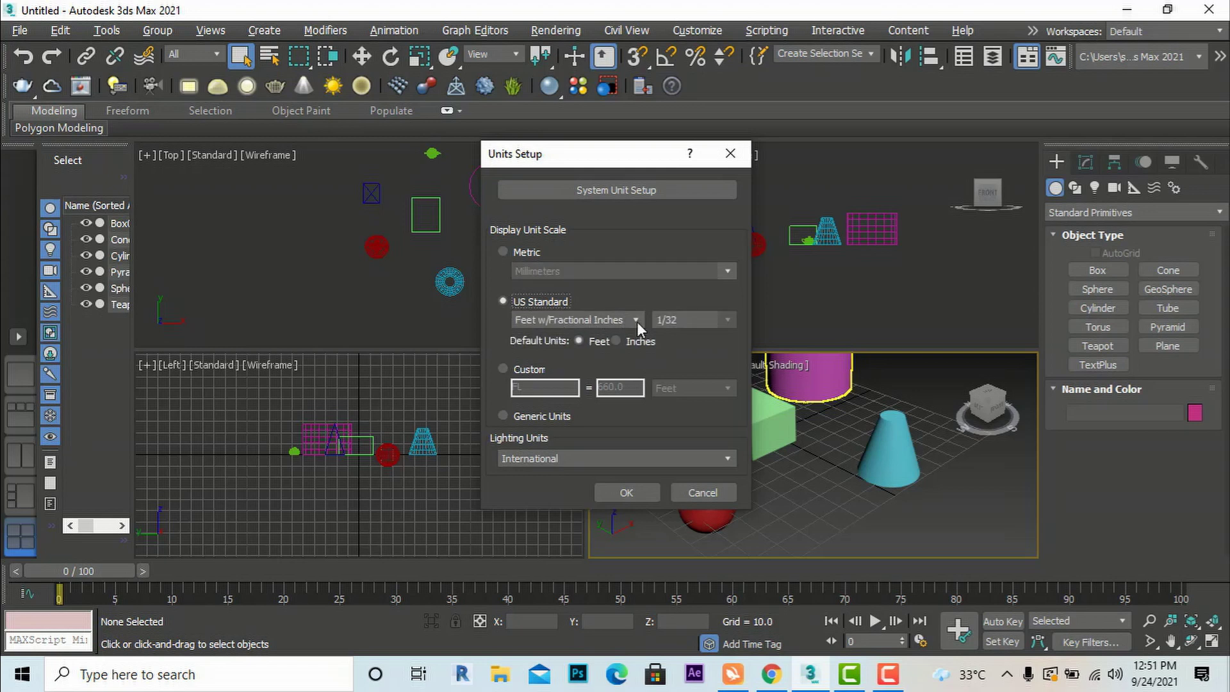
pyautogui.click(674, 320)
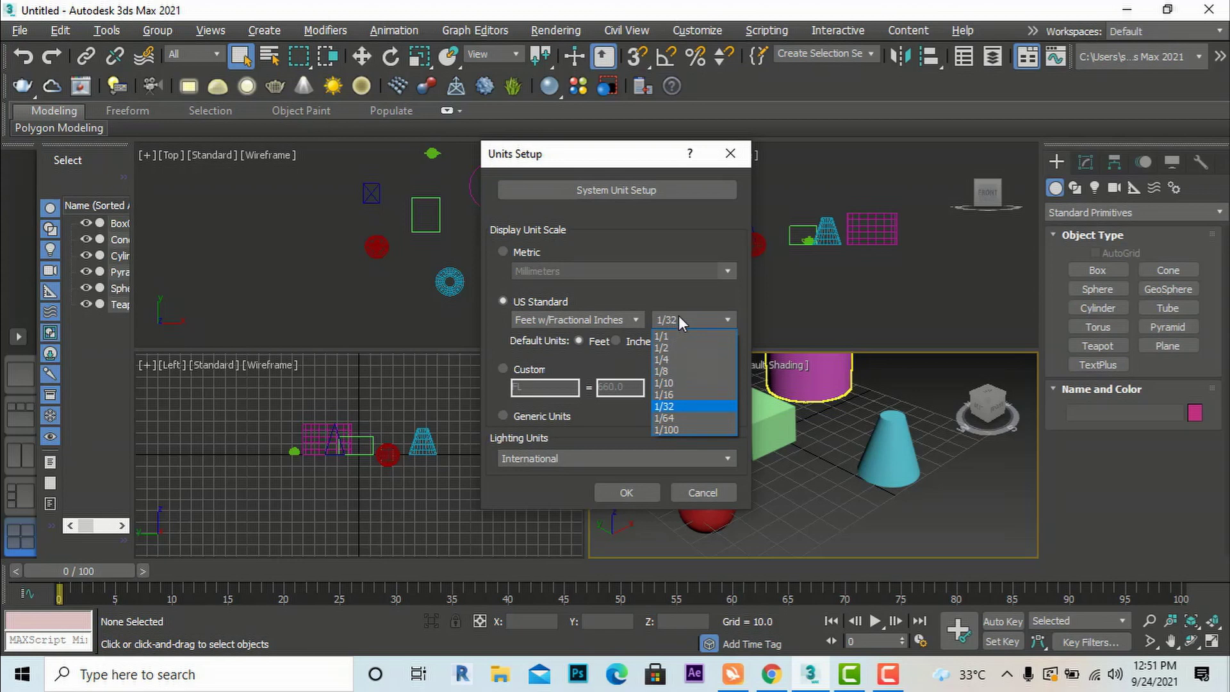
pyautogui.click(678, 317)
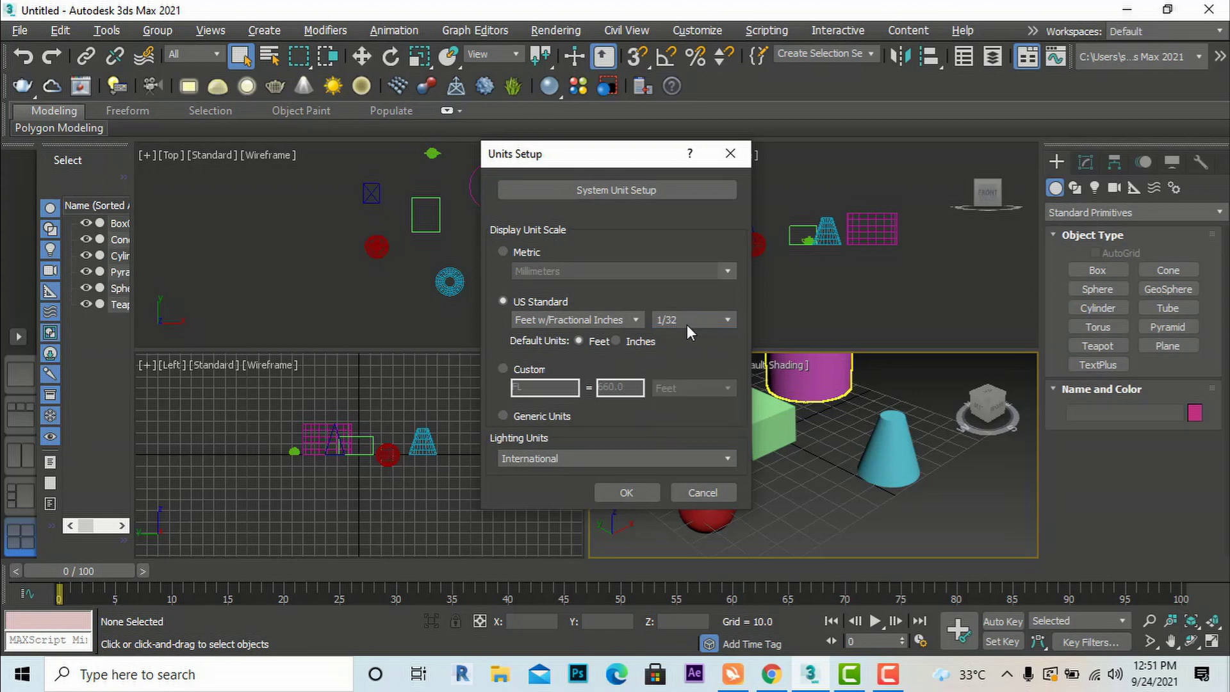
pyautogui.click(688, 323)
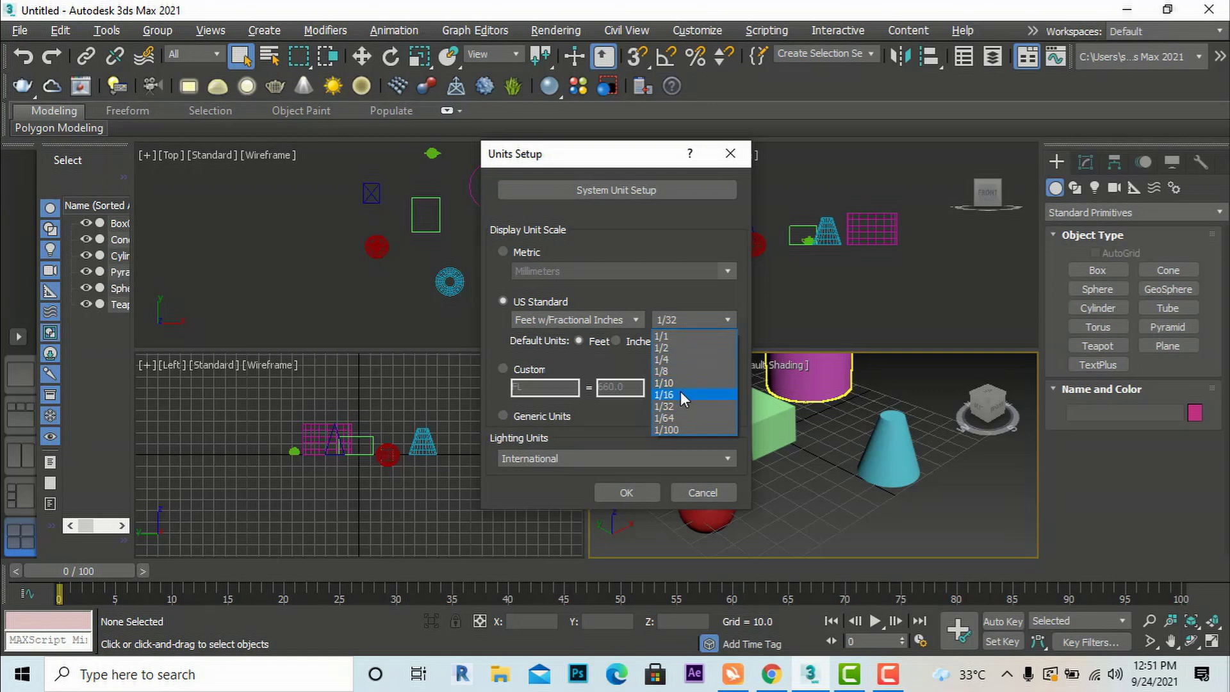
pyautogui.click(680, 396)
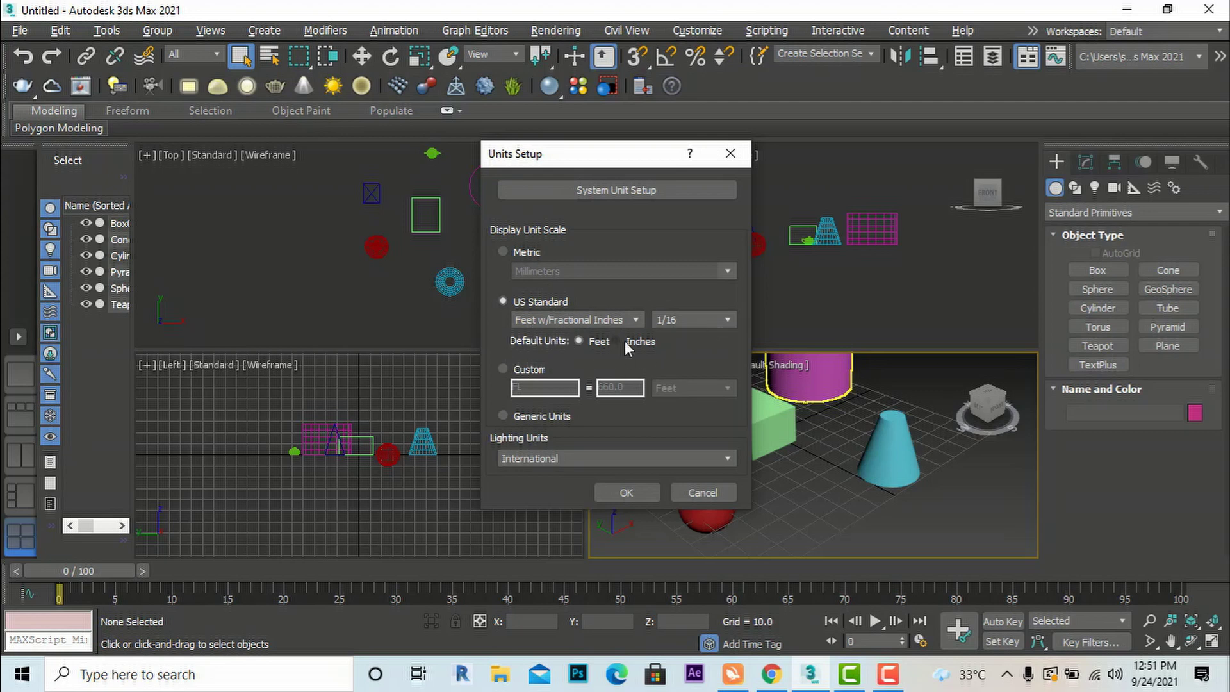
# Try the Custom display unit scale with International lighting units, and switch the scale back to Metric.
pyautogui.click(504, 369)
pyautogui.click(528, 457)
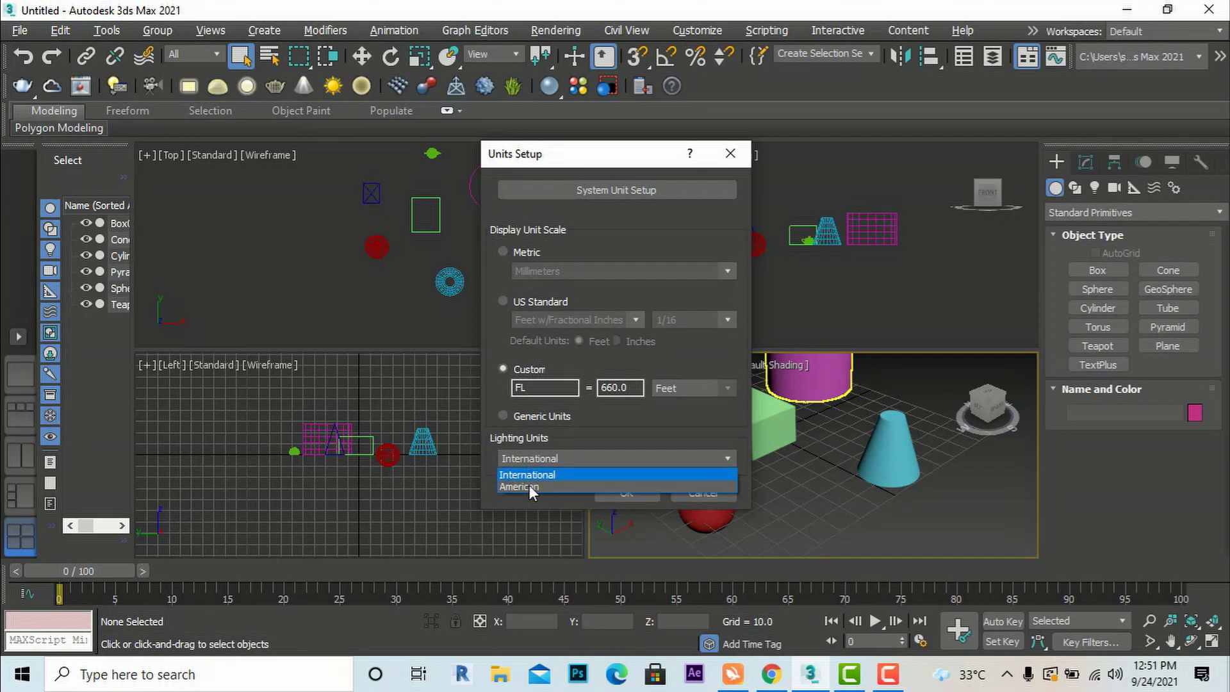
pyautogui.click(529, 476)
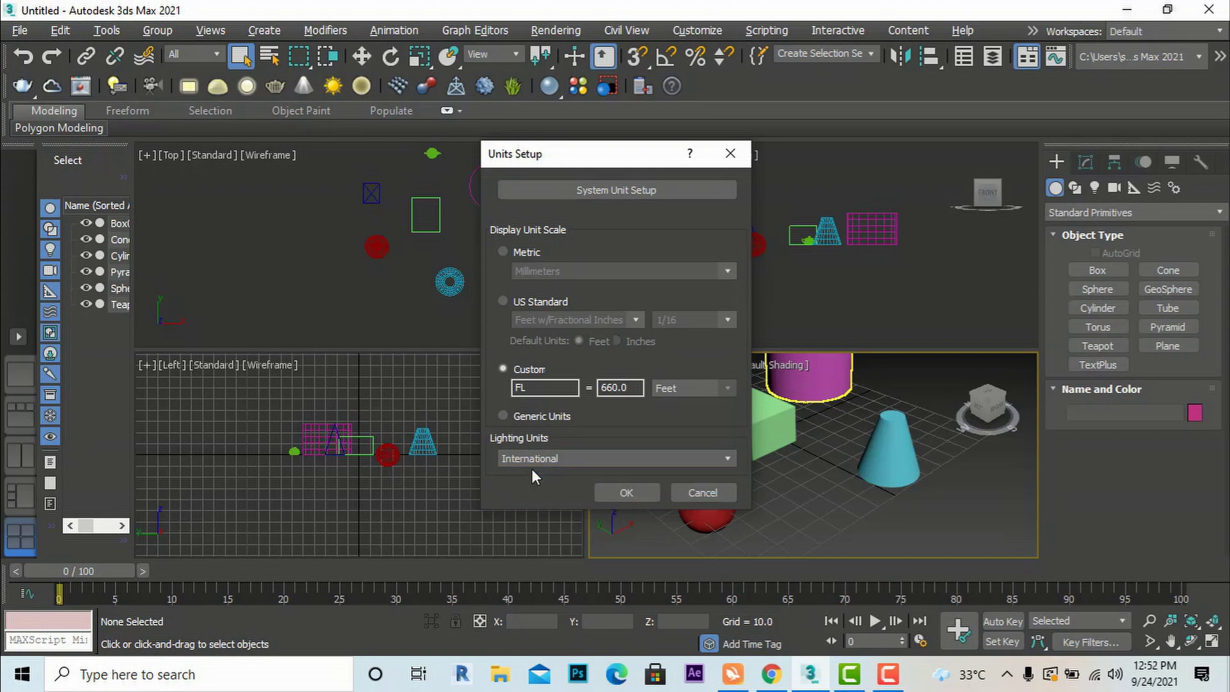
pyautogui.click(504, 251)
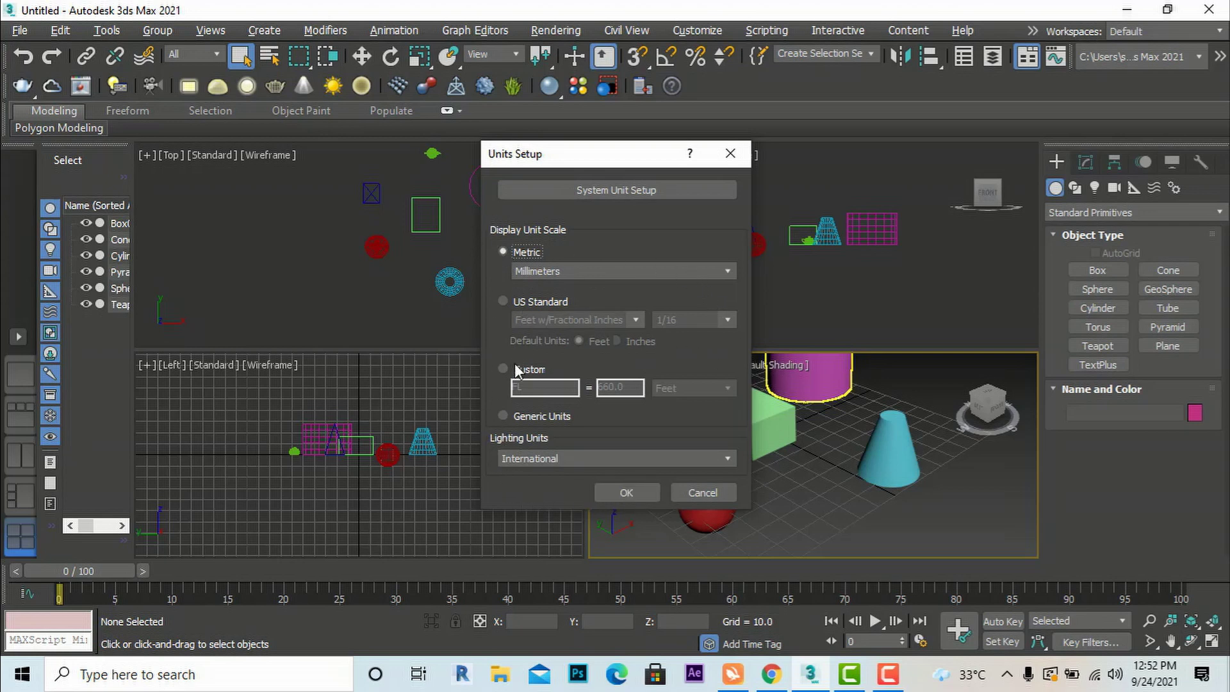
# Set the system unit scale to Millimeters and apply US Standard as the display unit scale.
pyautogui.click(603, 196)
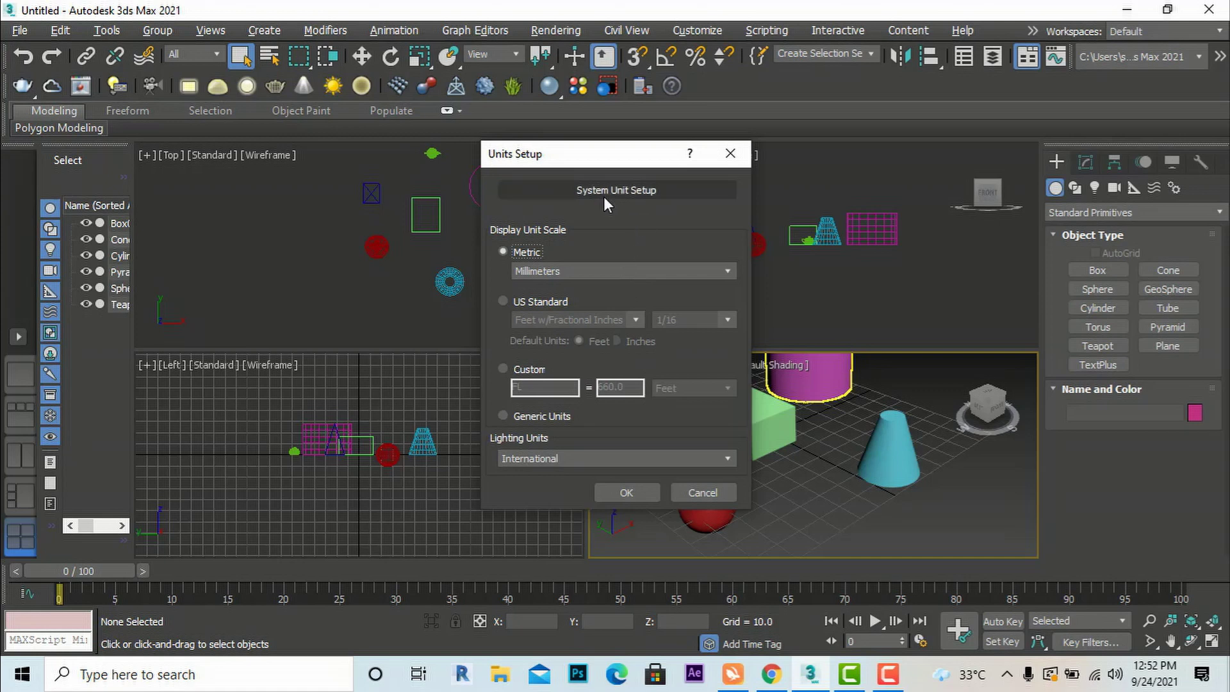
pyautogui.click(560, 191)
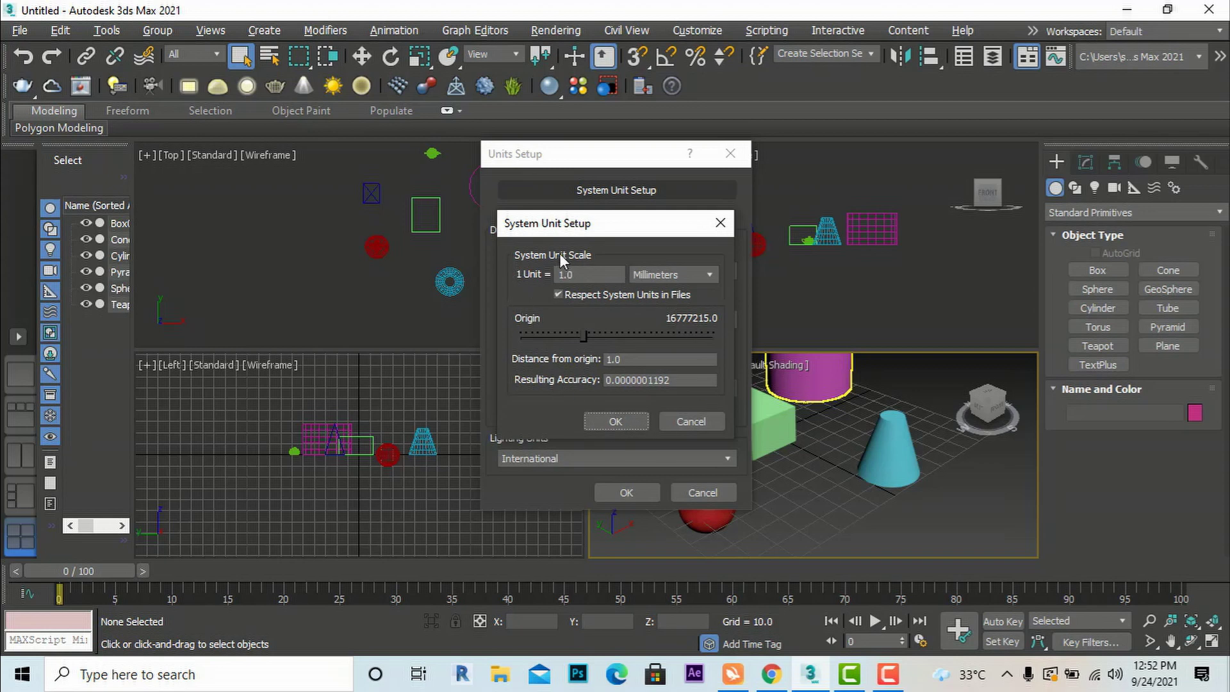
pyautogui.click(680, 276)
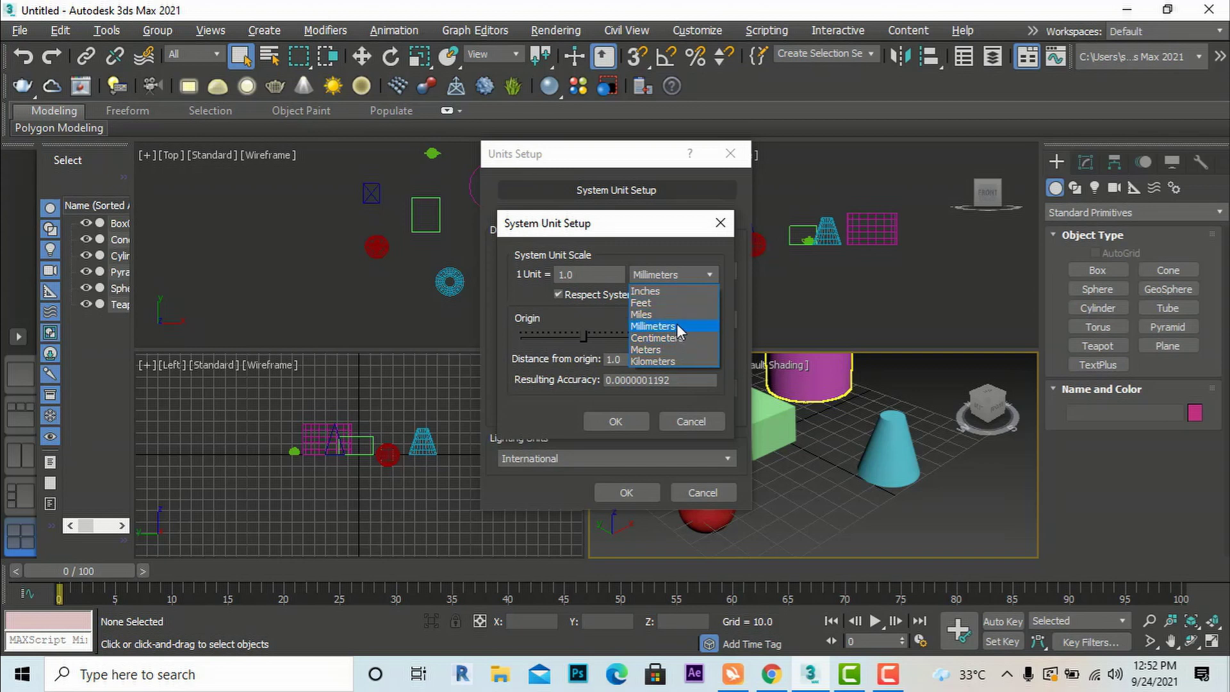
pyautogui.click(676, 326)
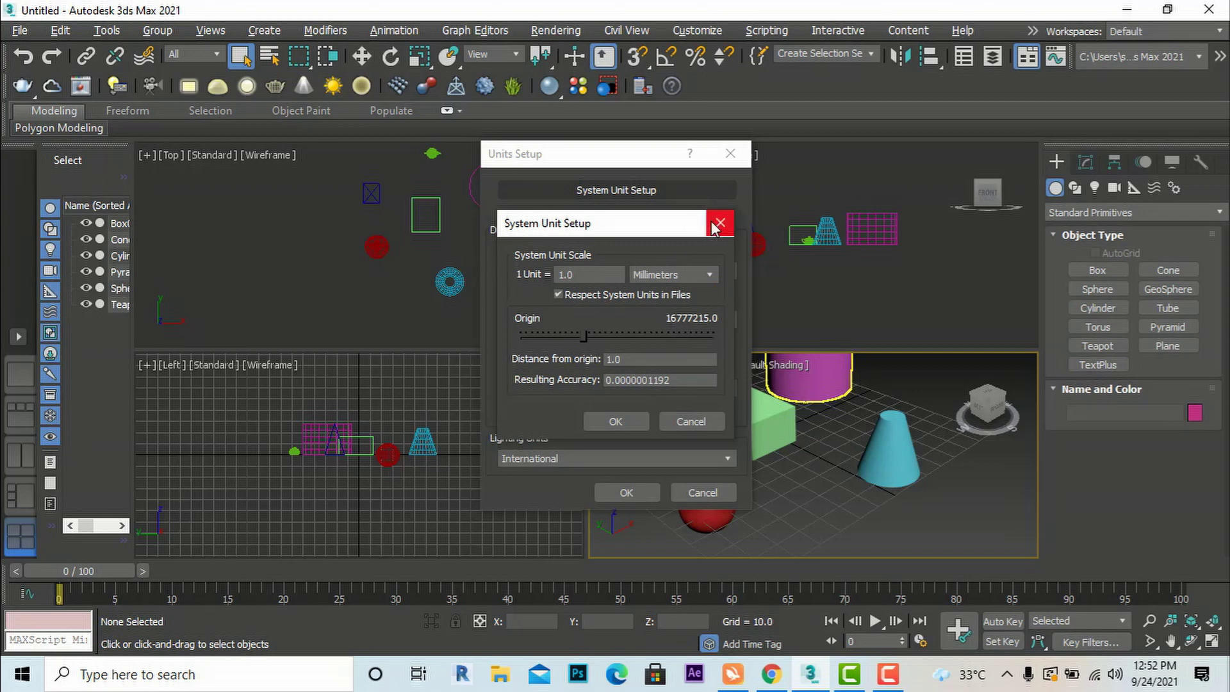
pyautogui.click(618, 420)
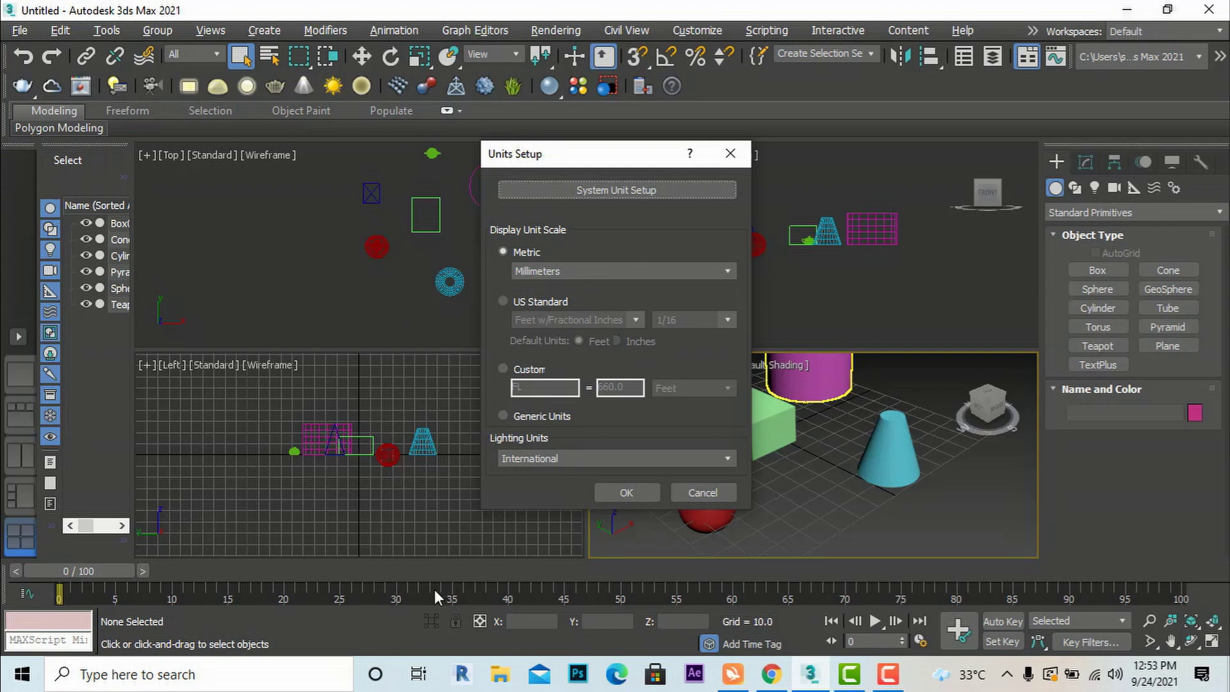
pyautogui.click(502, 301)
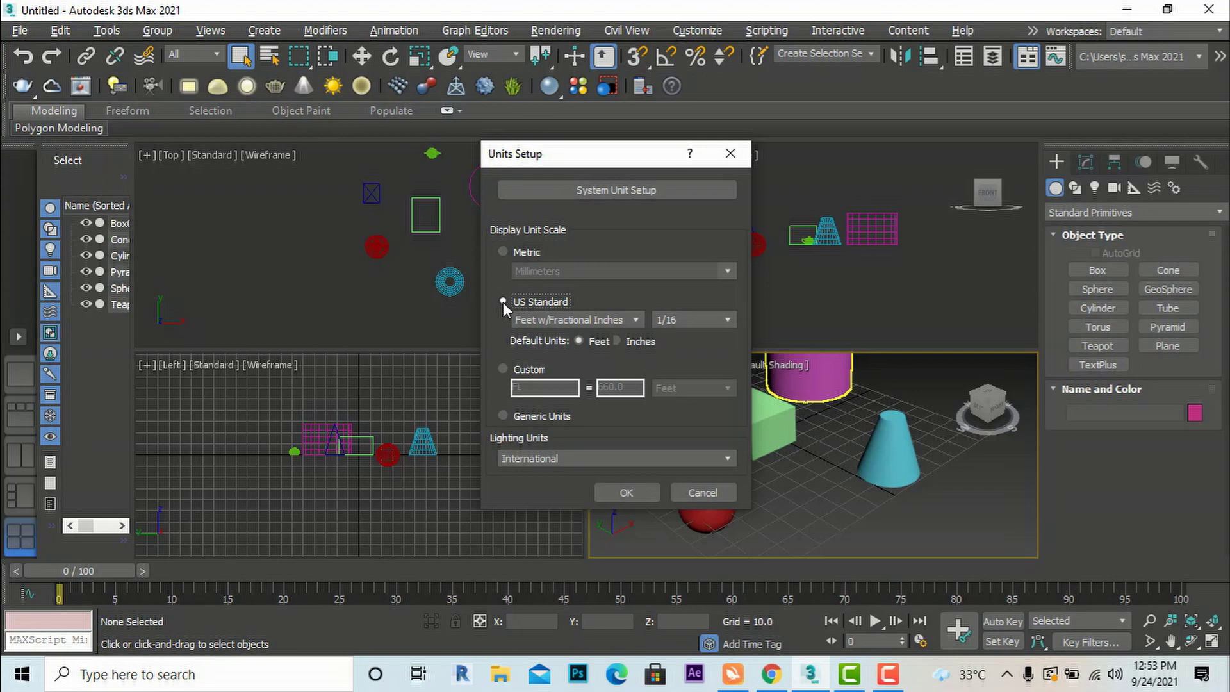
pyautogui.click(621, 492)
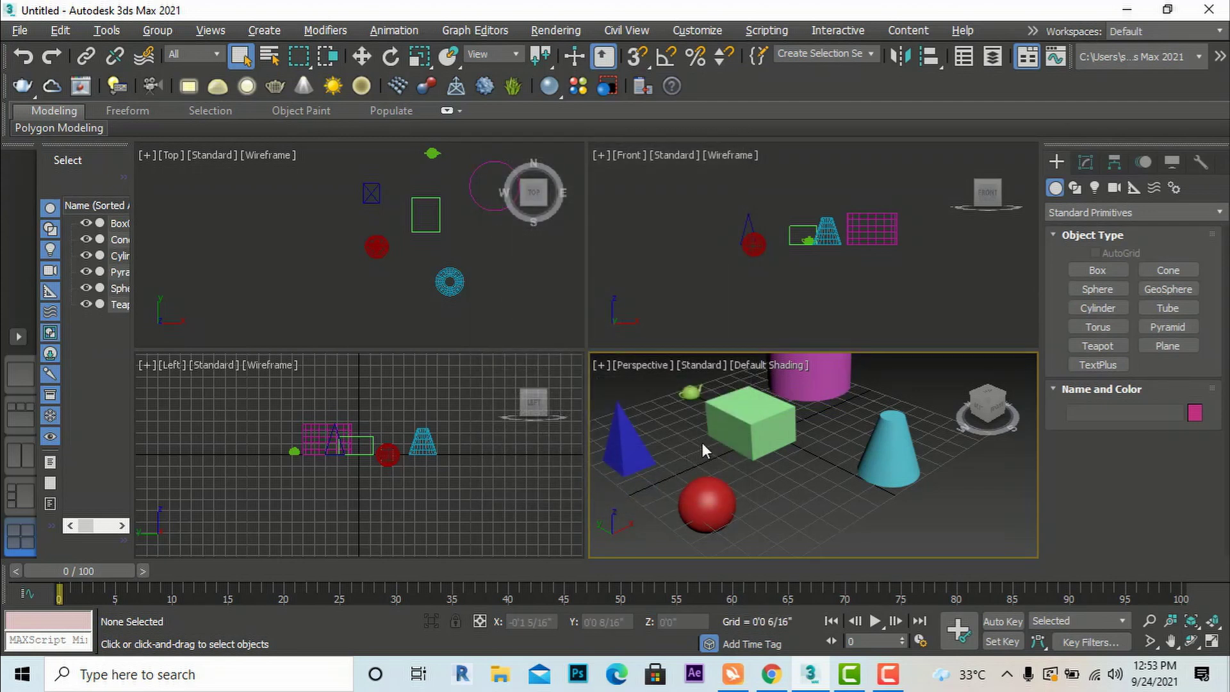
# Select the green box in the Perspective view and set its length to 5'0" in its parameters.
pyautogui.click(739, 426)
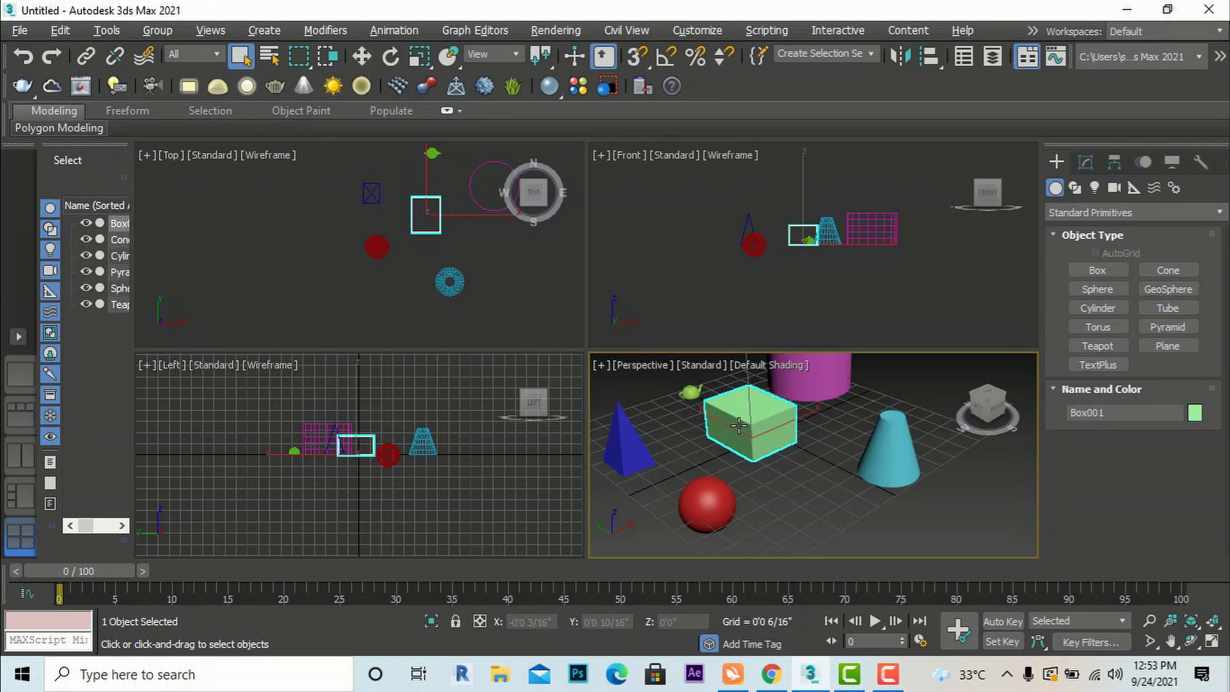
pyautogui.click(1088, 163)
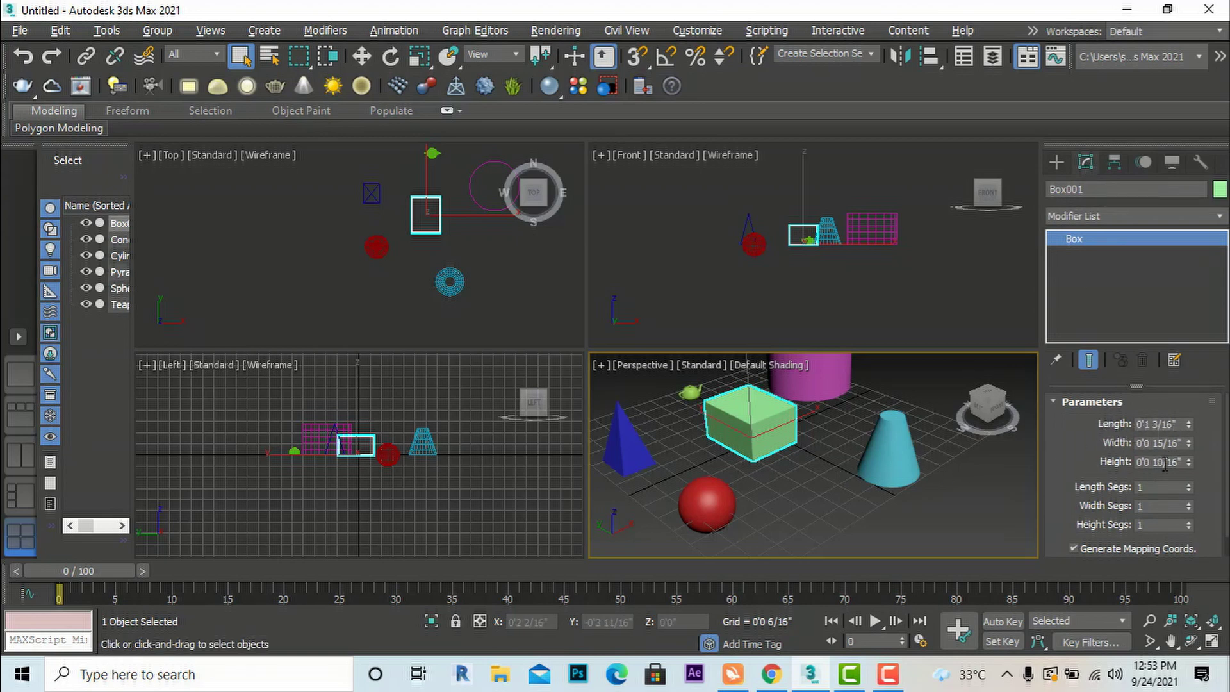
pyautogui.click(1164, 423)
pyautogui.write('5')
pyautogui.press('Return')
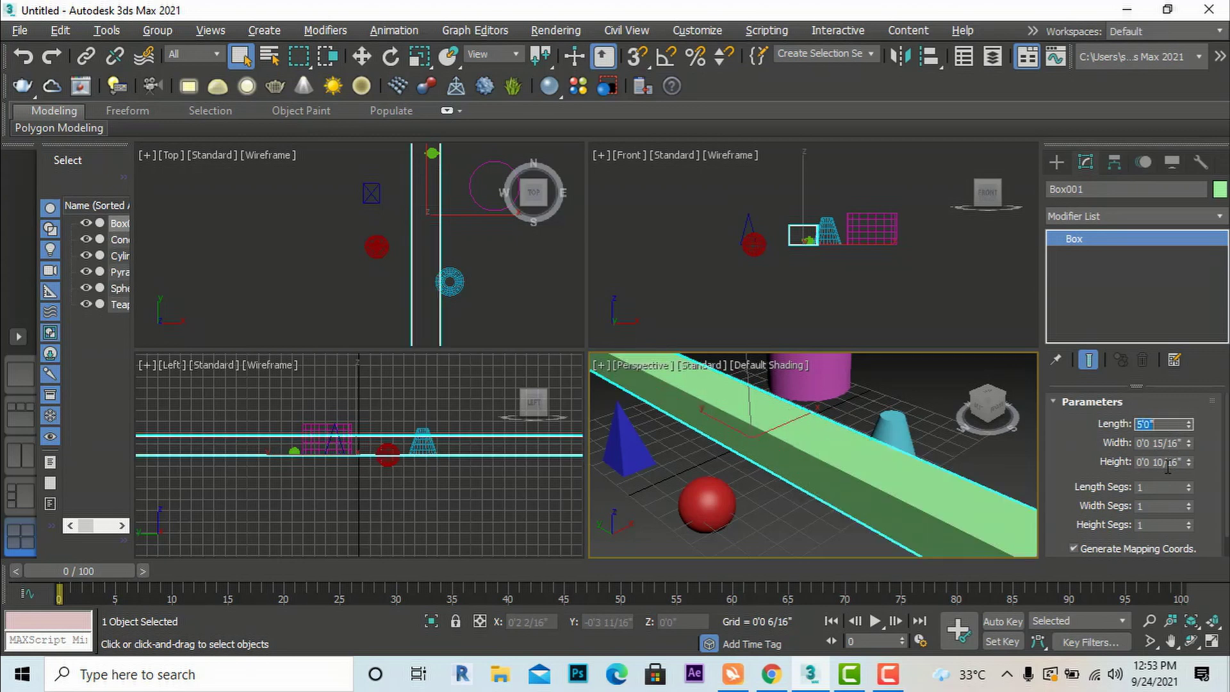
# Set the green box's width and height to 5'0" each.
pyautogui.click(1182, 443)
pyautogui.write('5')
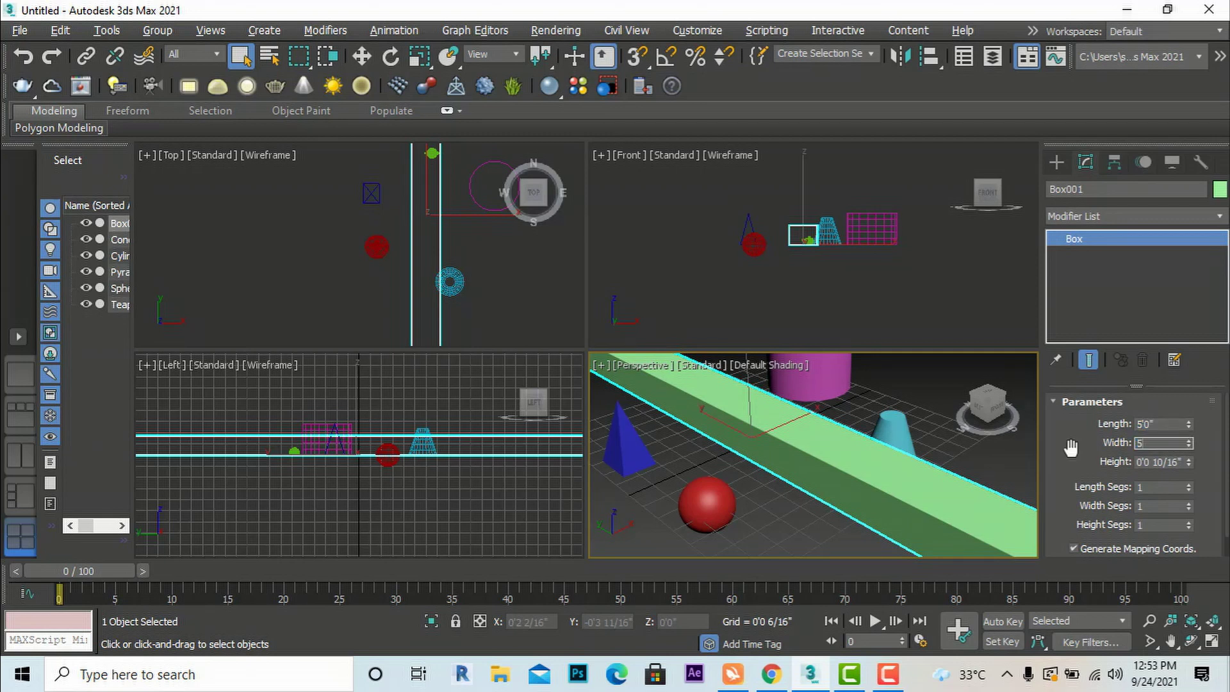
pyautogui.press('Return')
pyautogui.scroll(-5, 756, 423)
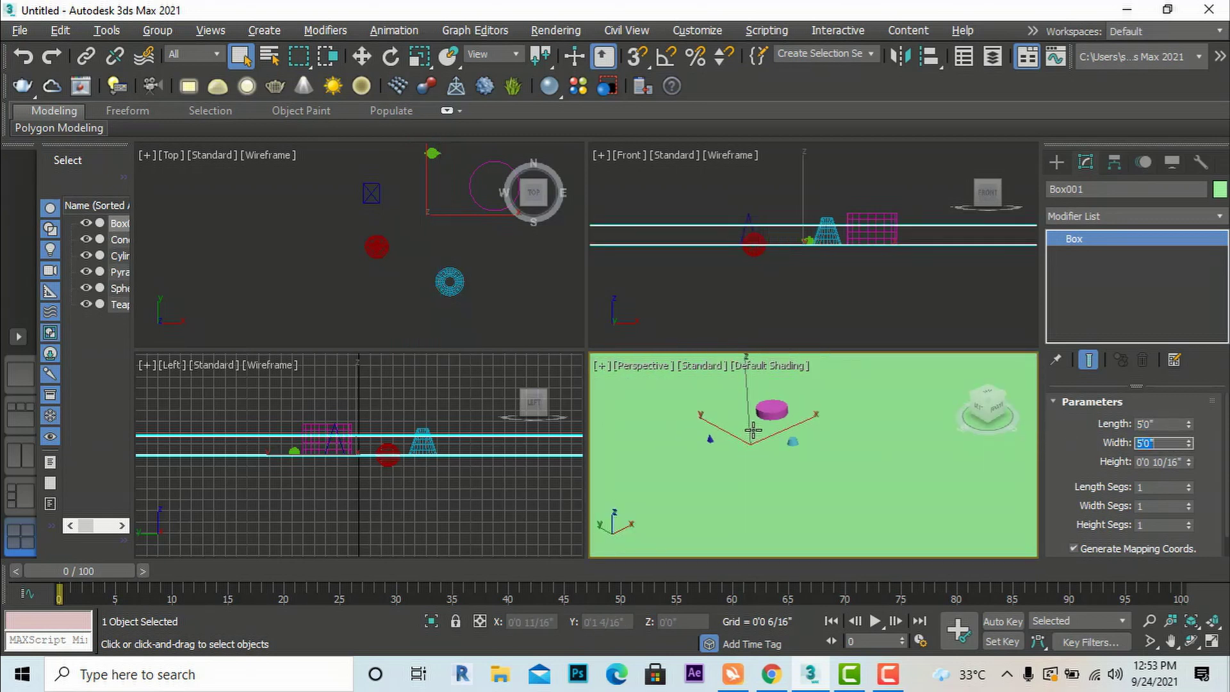
pyautogui.click(1181, 460)
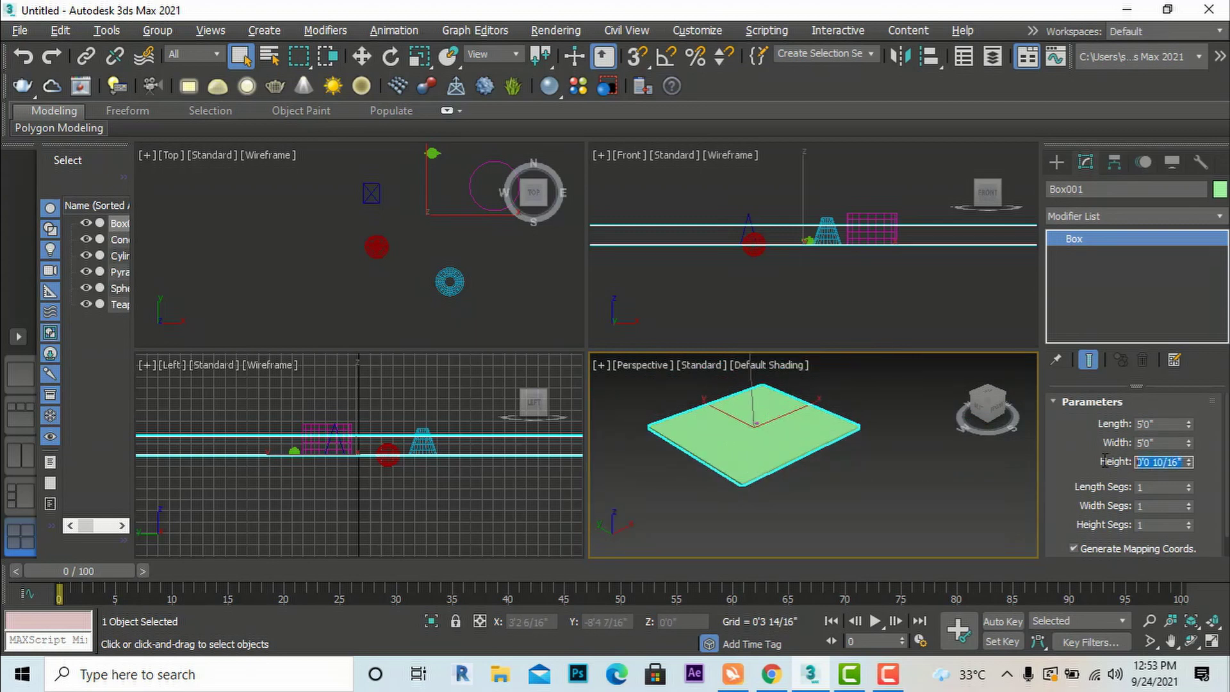
pyautogui.write('5')
pyautogui.press('Return')
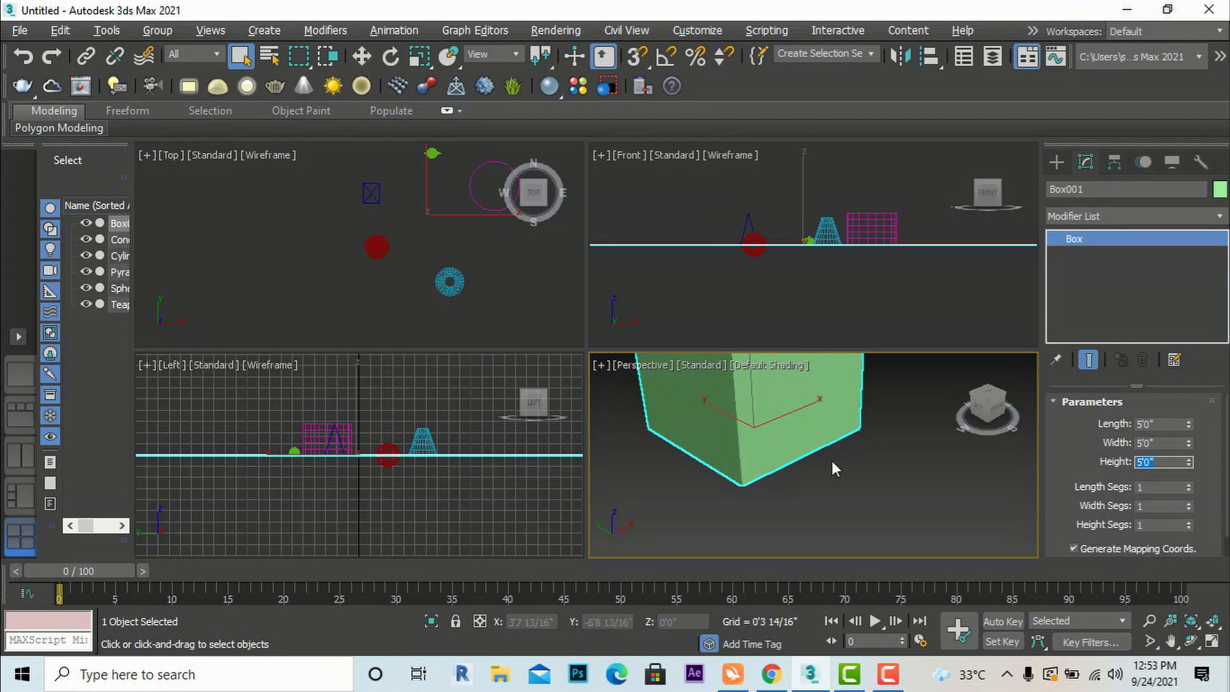
pyautogui.scroll(-3, 830, 460)
pyautogui.scroll(2, 805, 413)
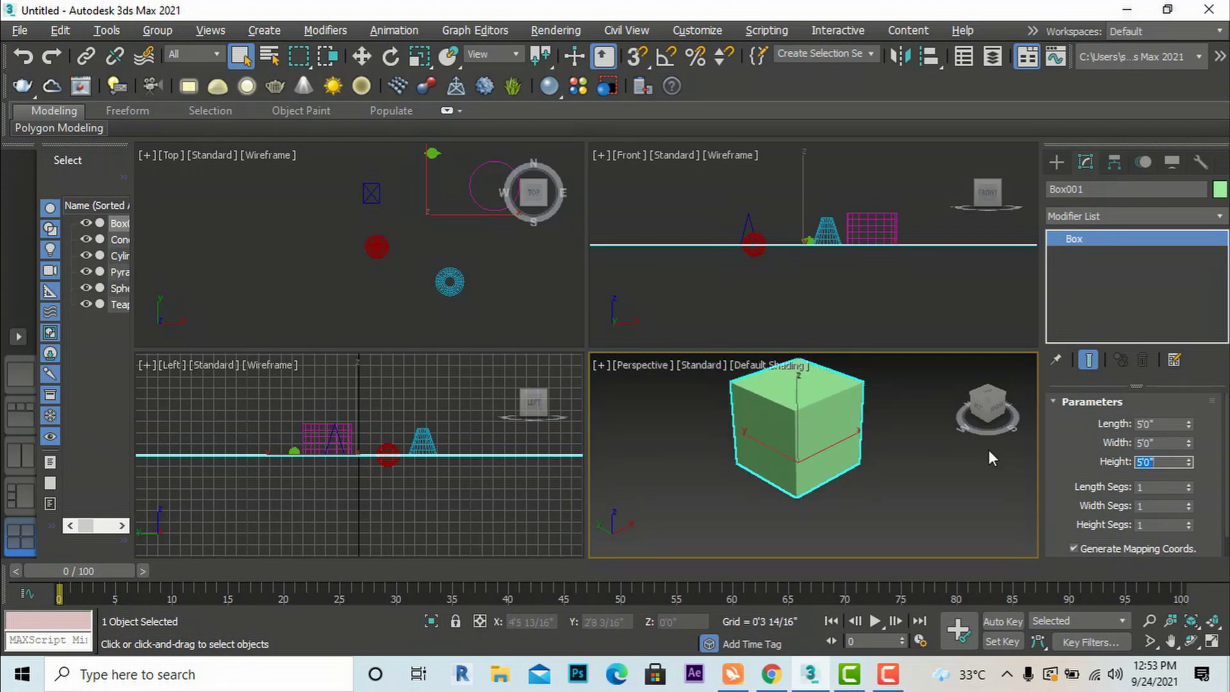
# Set the green box's length, width and height to 1 foot each.
pyautogui.click(1146, 424)
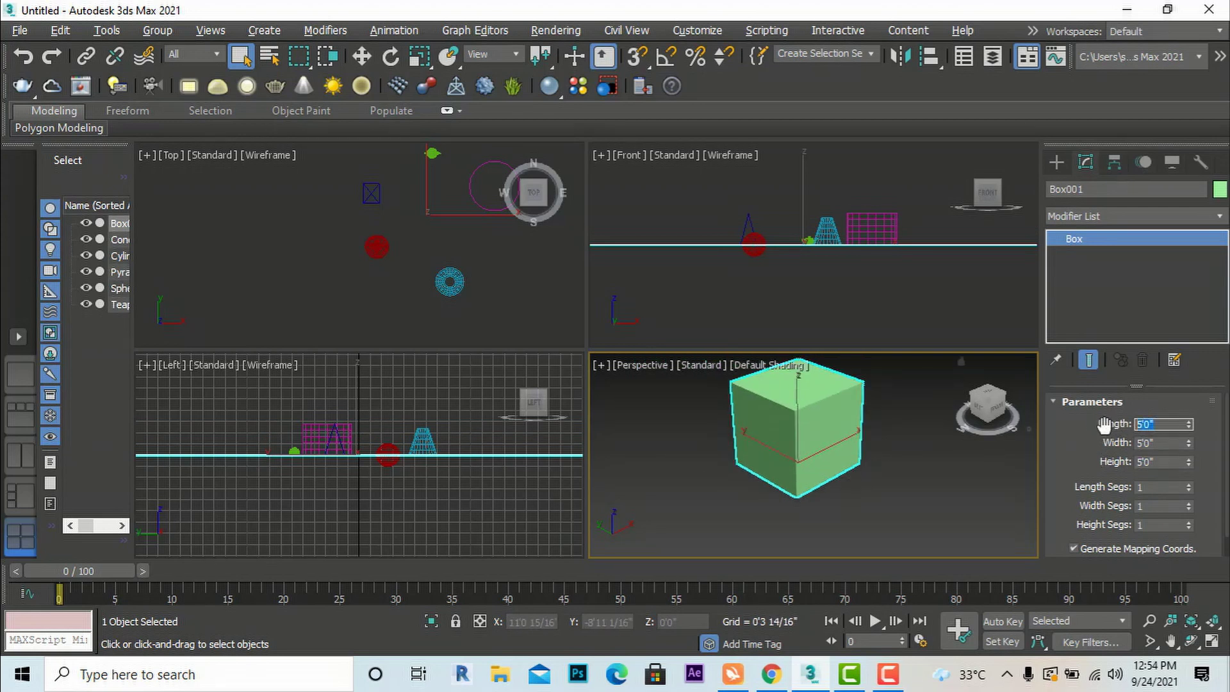
pyautogui.write('1')
pyautogui.press('Return')
pyautogui.click(1162, 443)
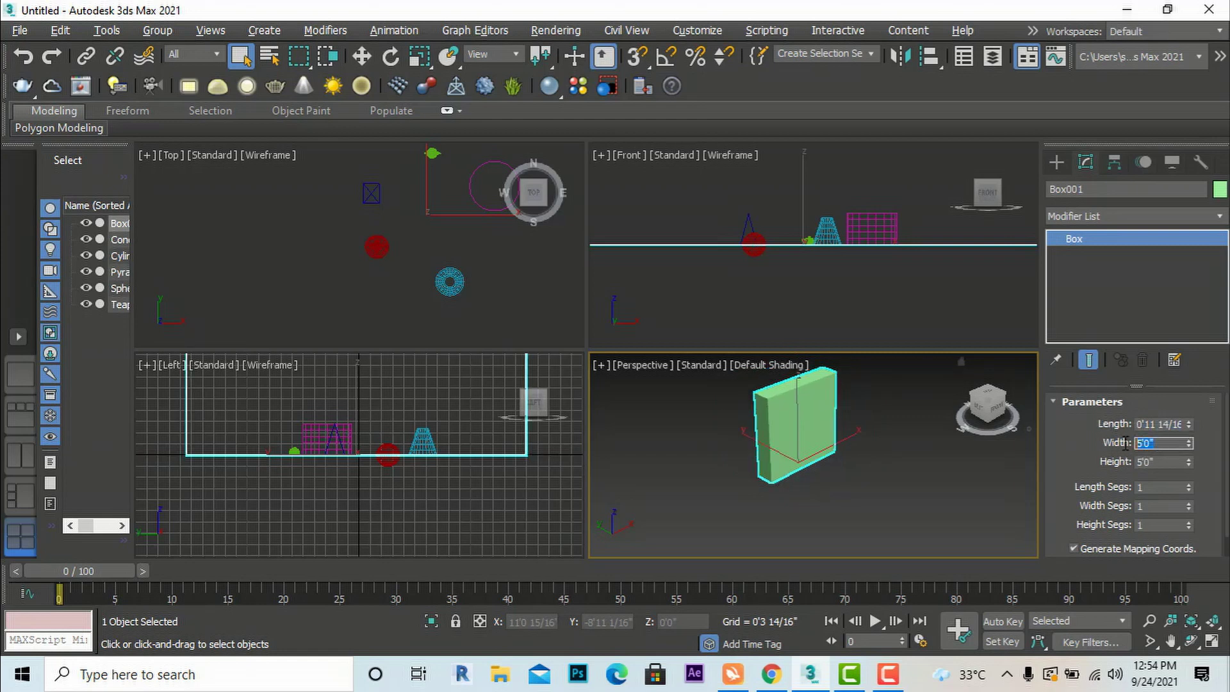
pyautogui.write('1')
pyautogui.press('Return')
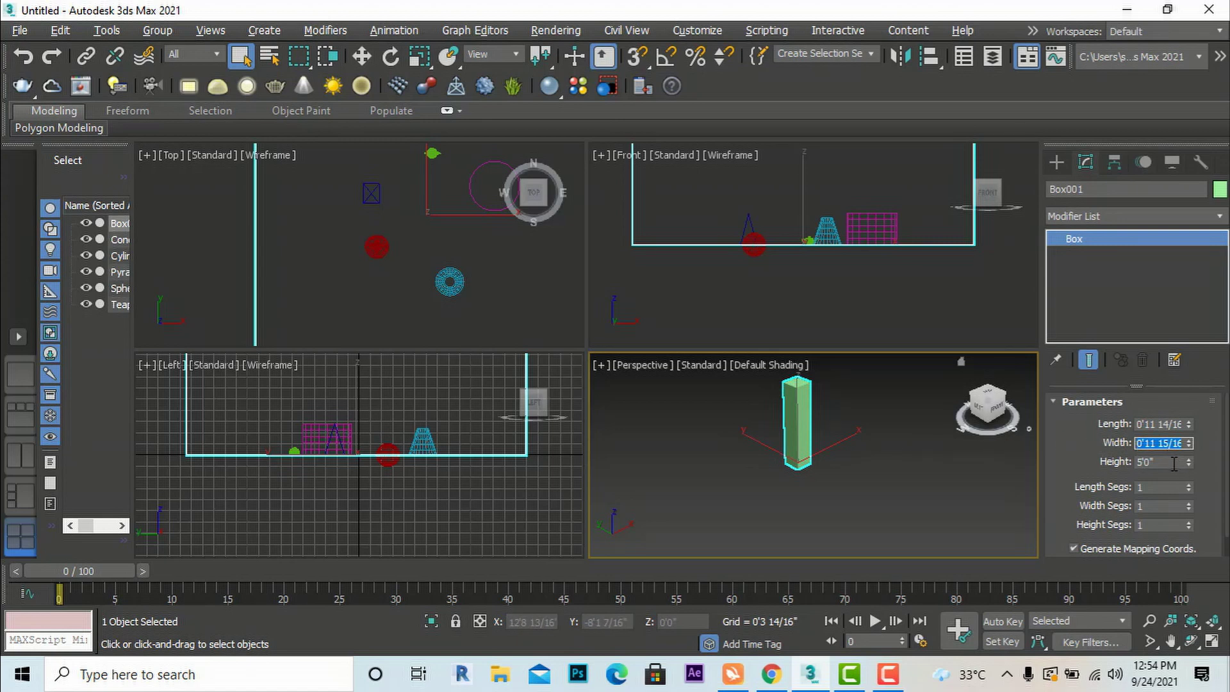
pyautogui.click(1147, 462)
pyautogui.write('1')
pyautogui.press('Return')
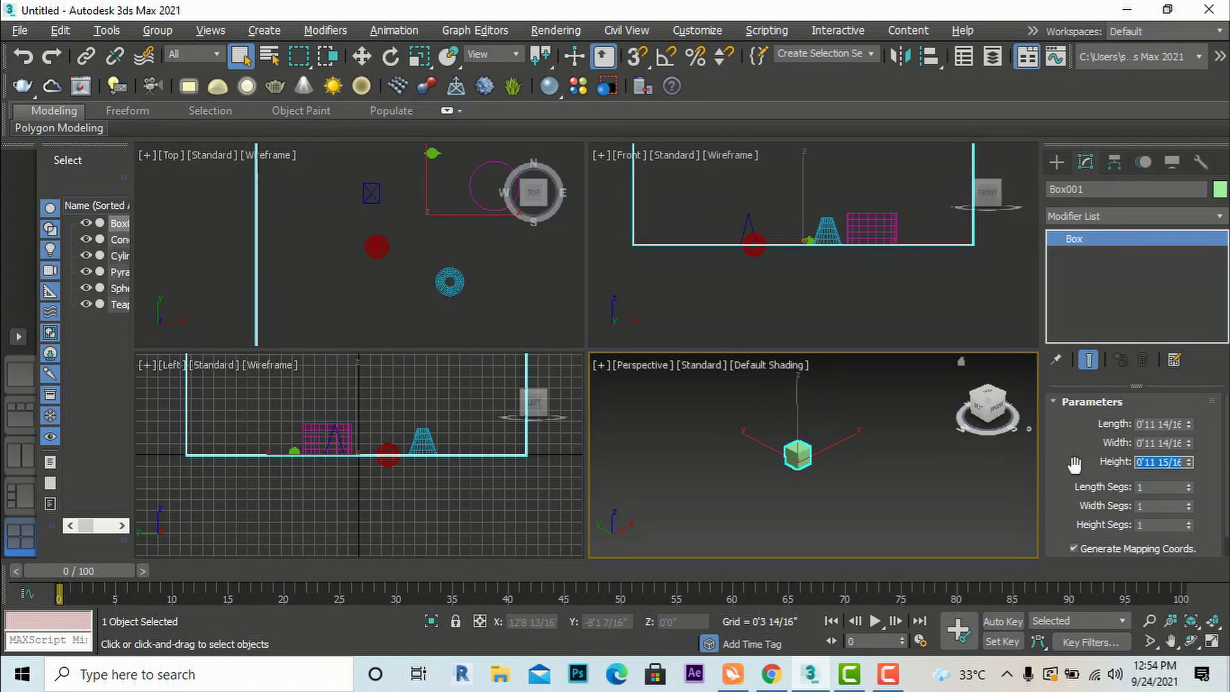
# Move the green box away from the other objects in the Perspective view, to about X -1'2 11/16", Y -4'2 15/16".
pyautogui.click(363, 56)
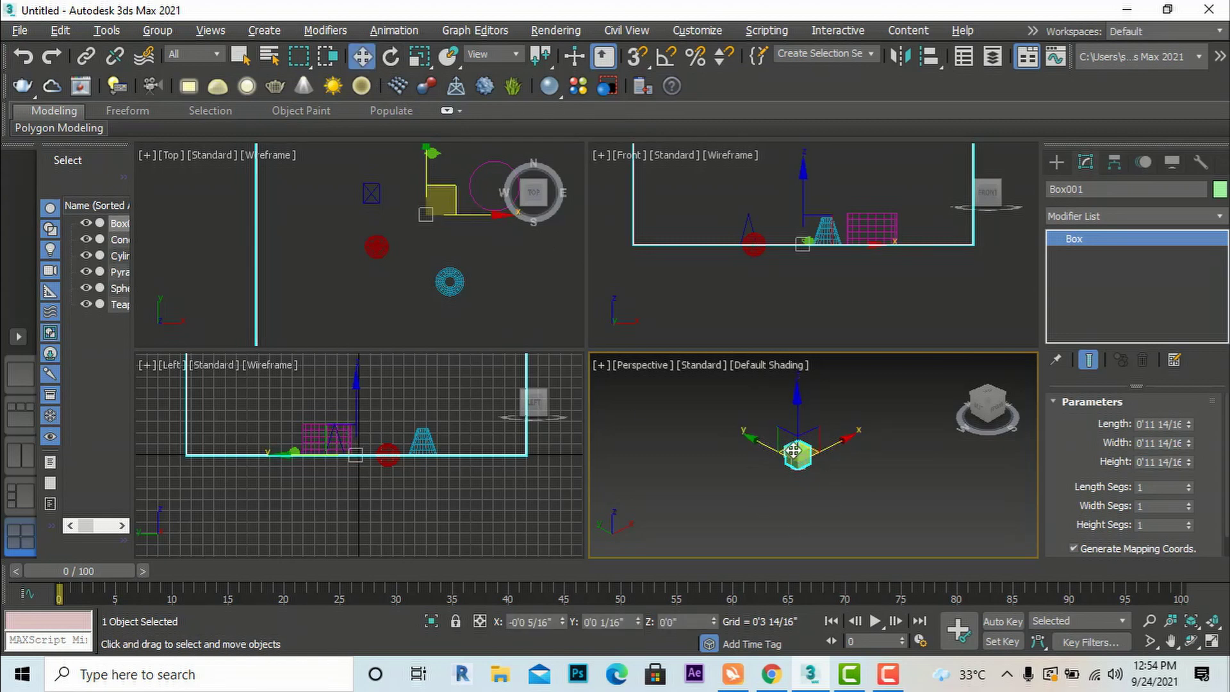
pyautogui.moveTo(777, 444); pyautogui.dragTo(809, 489)
pyautogui.scroll(4, 810, 487)
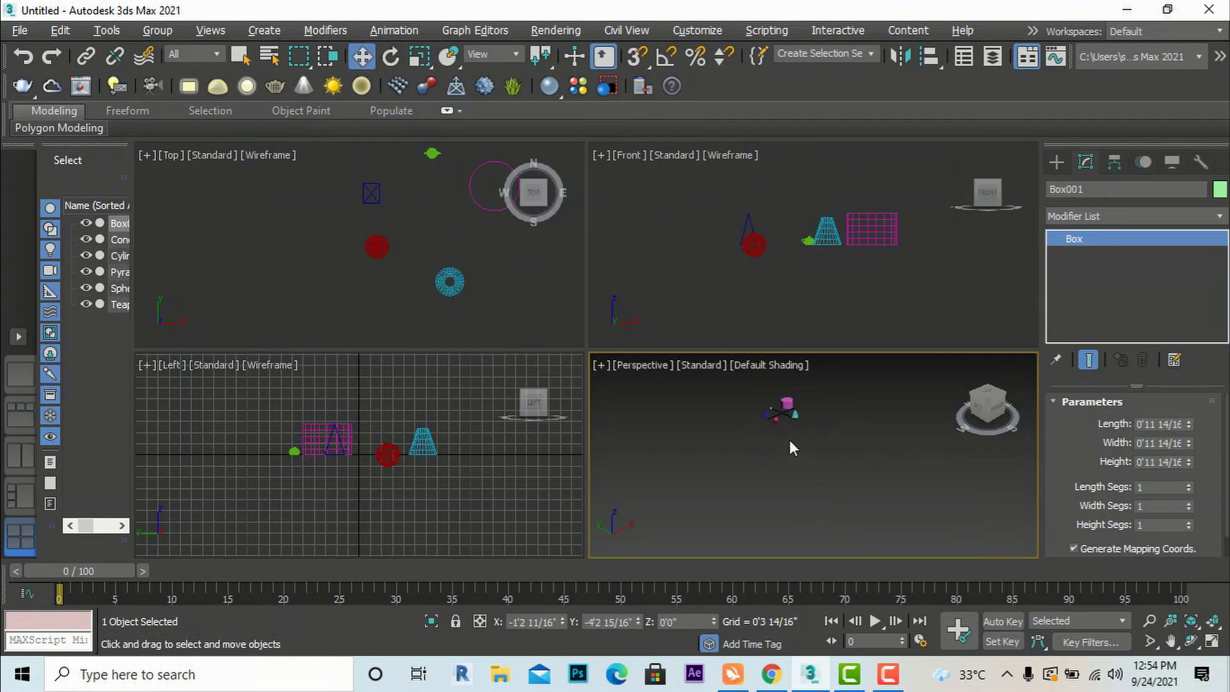
pyautogui.scroll(2, 723, 413)
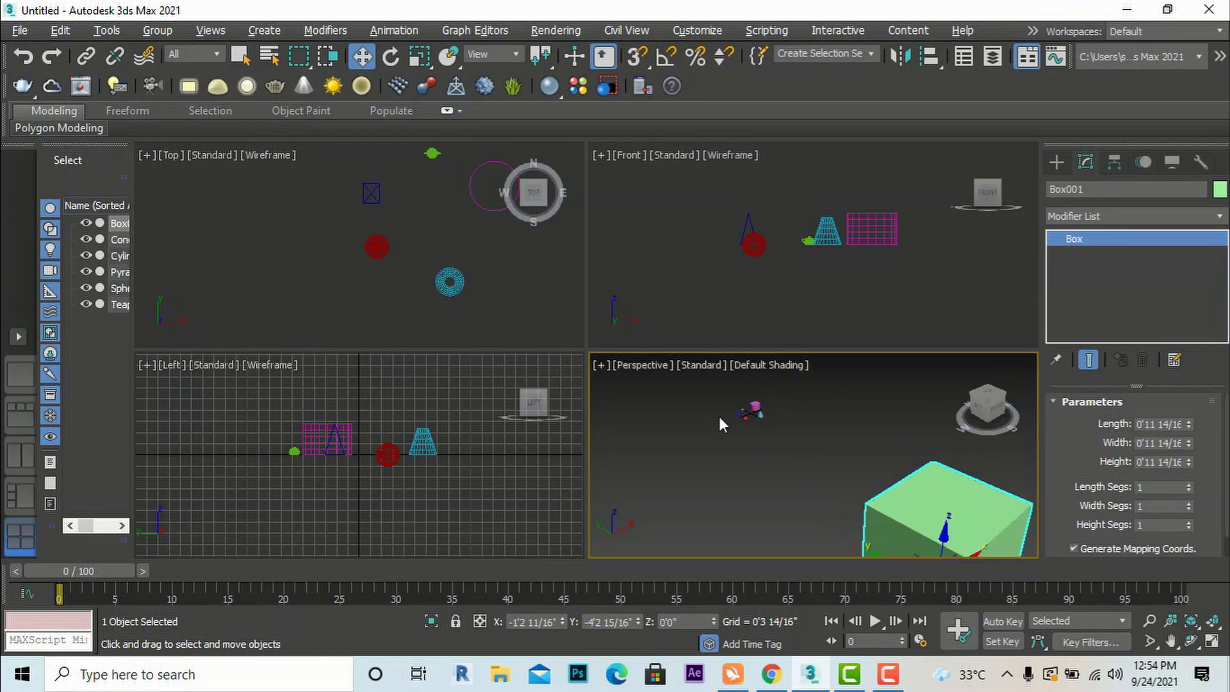
pyautogui.scroll(-3, 737, 413)
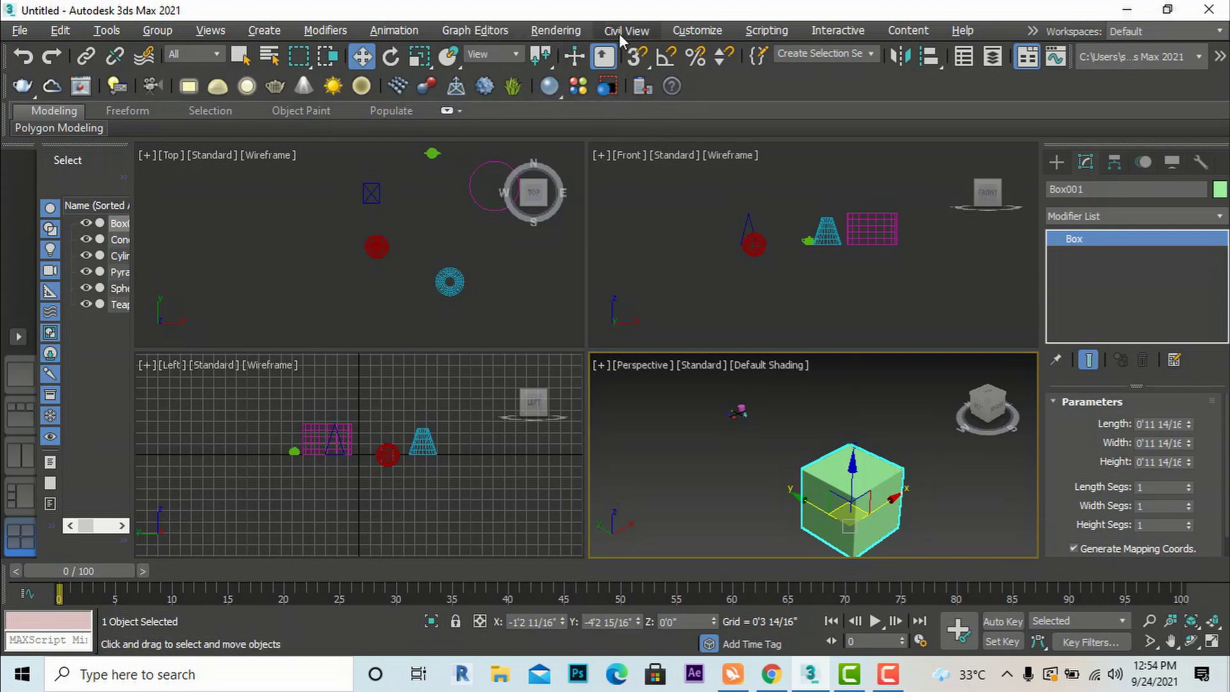
# Reopen Units Setup and apply Metric Millimeters as the display unit scale.
pyautogui.click(705, 32)
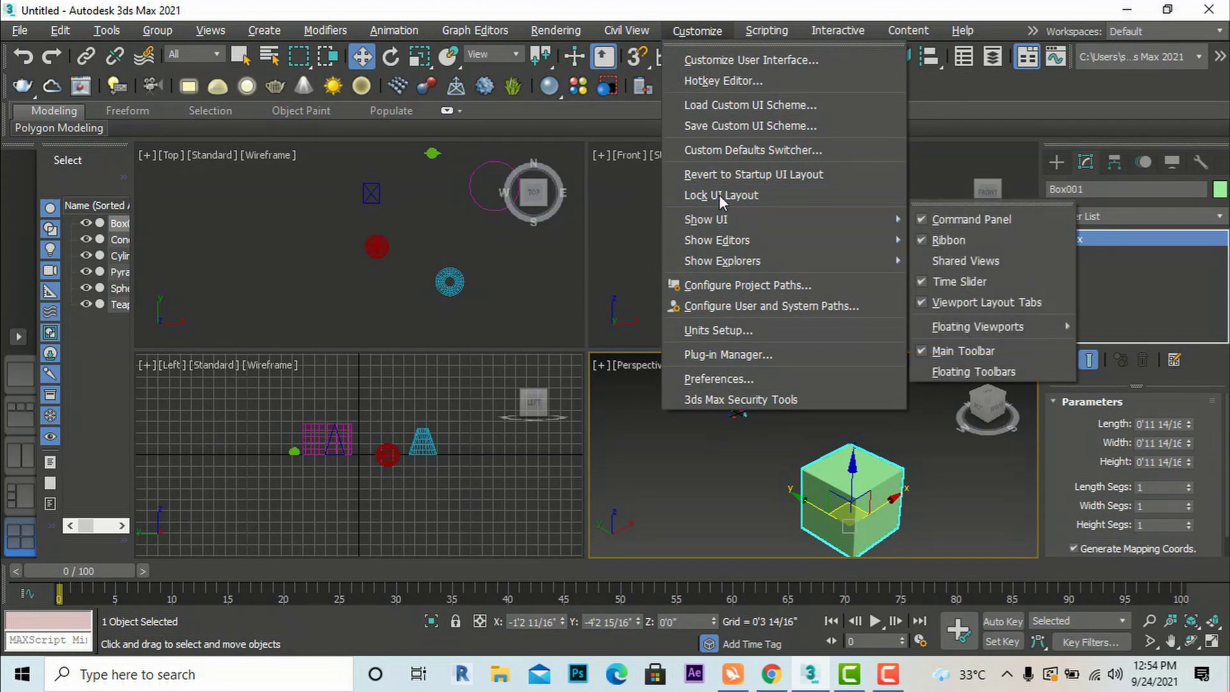
pyautogui.click(718, 332)
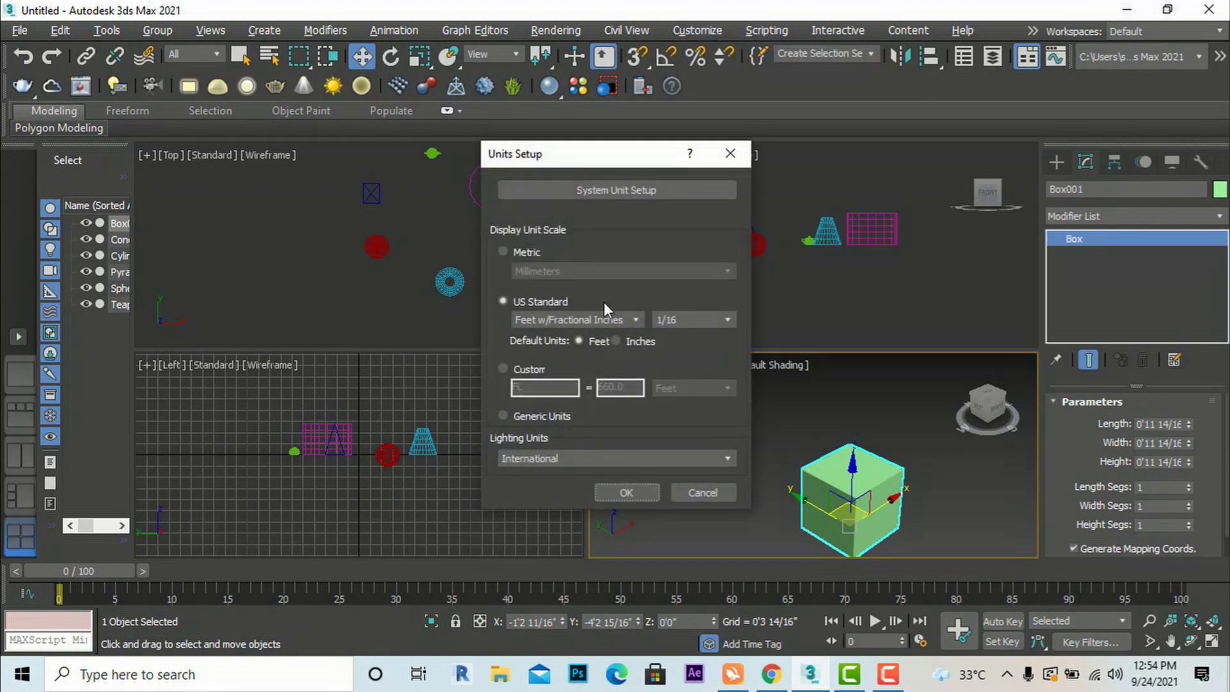
pyautogui.click(502, 252)
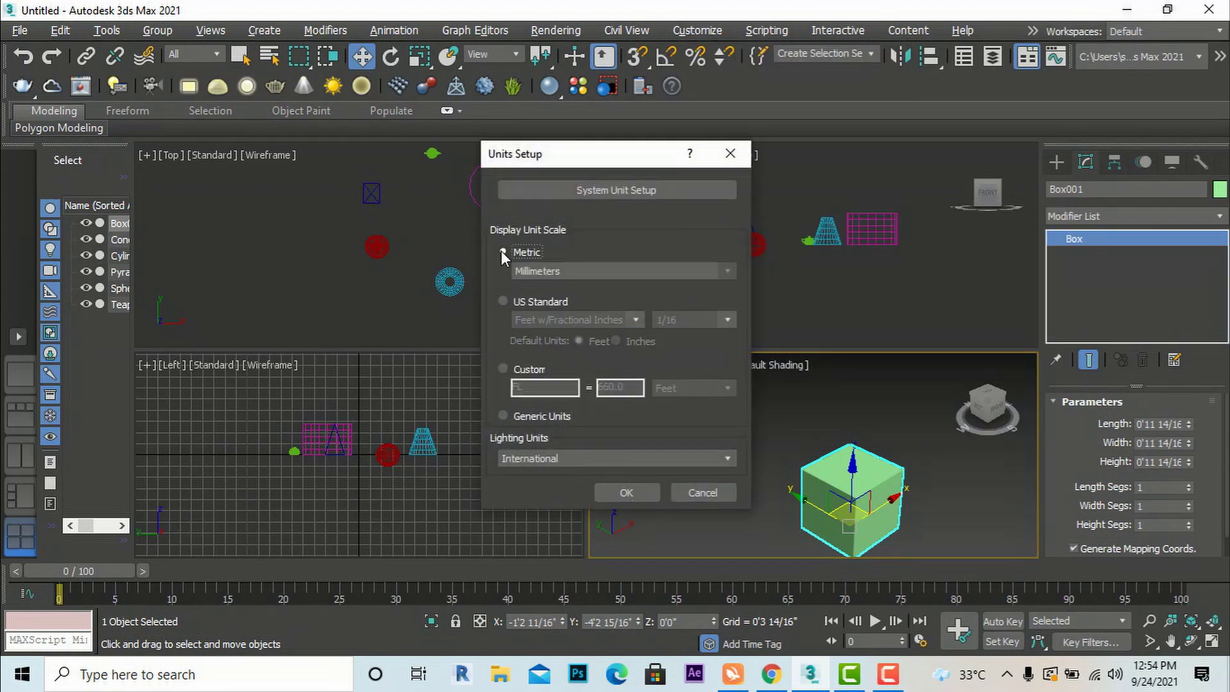
pyautogui.click(556, 271)
pyautogui.click(556, 271)
pyautogui.click(625, 491)
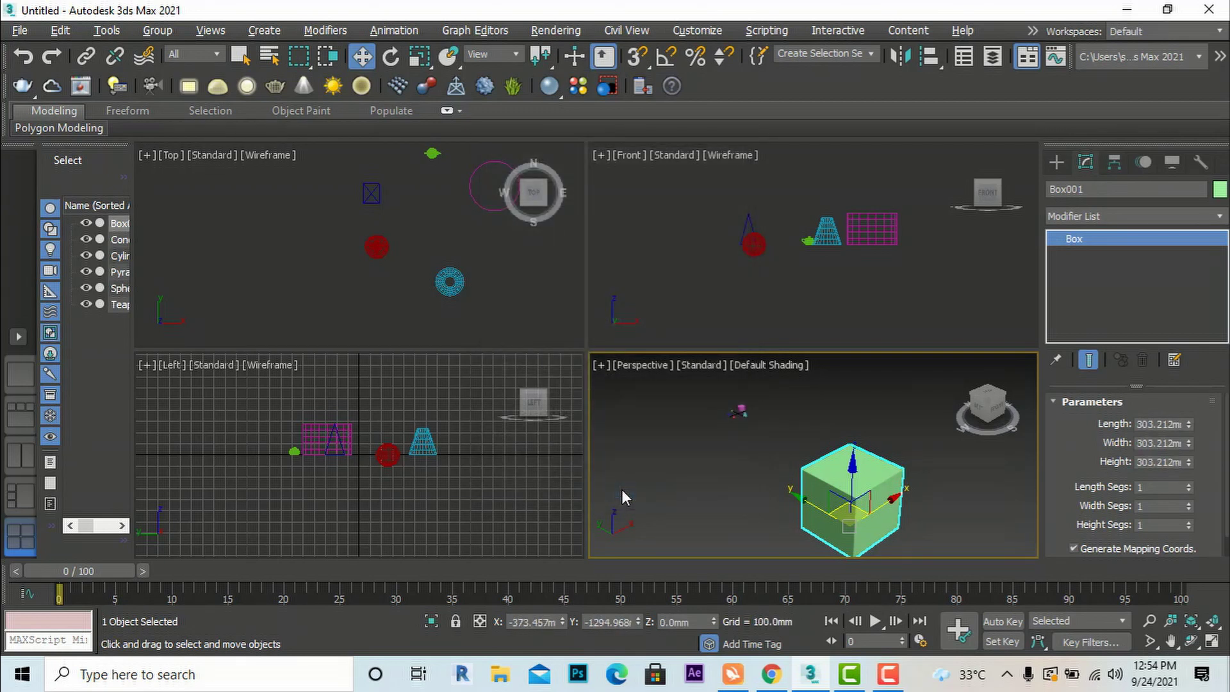
# Delete the green box from the Perspective view.
pyautogui.click(703, 470)
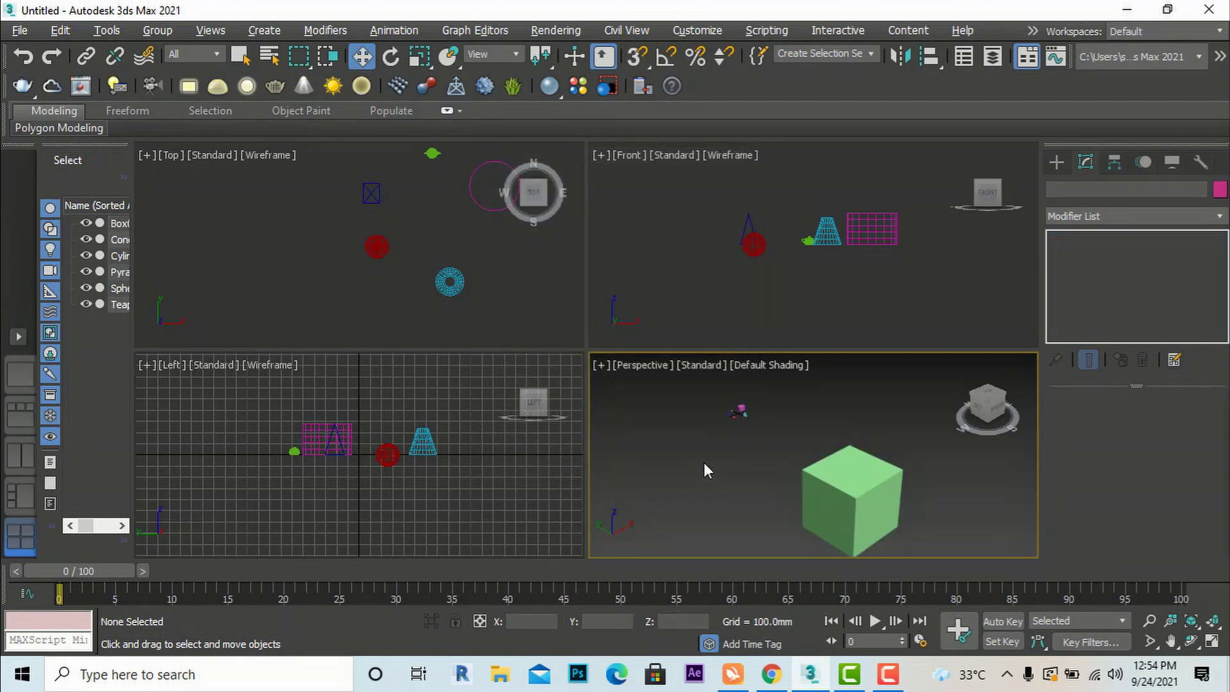
pyautogui.click(833, 492)
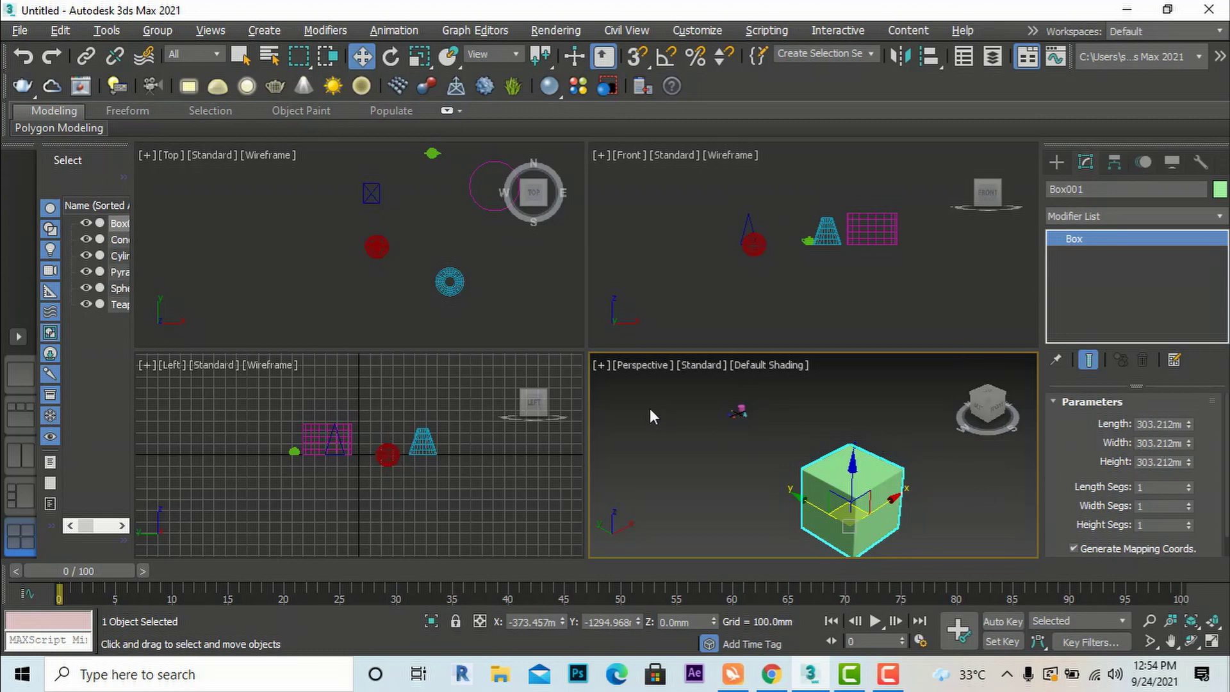
pyautogui.scroll(-2, 650, 409)
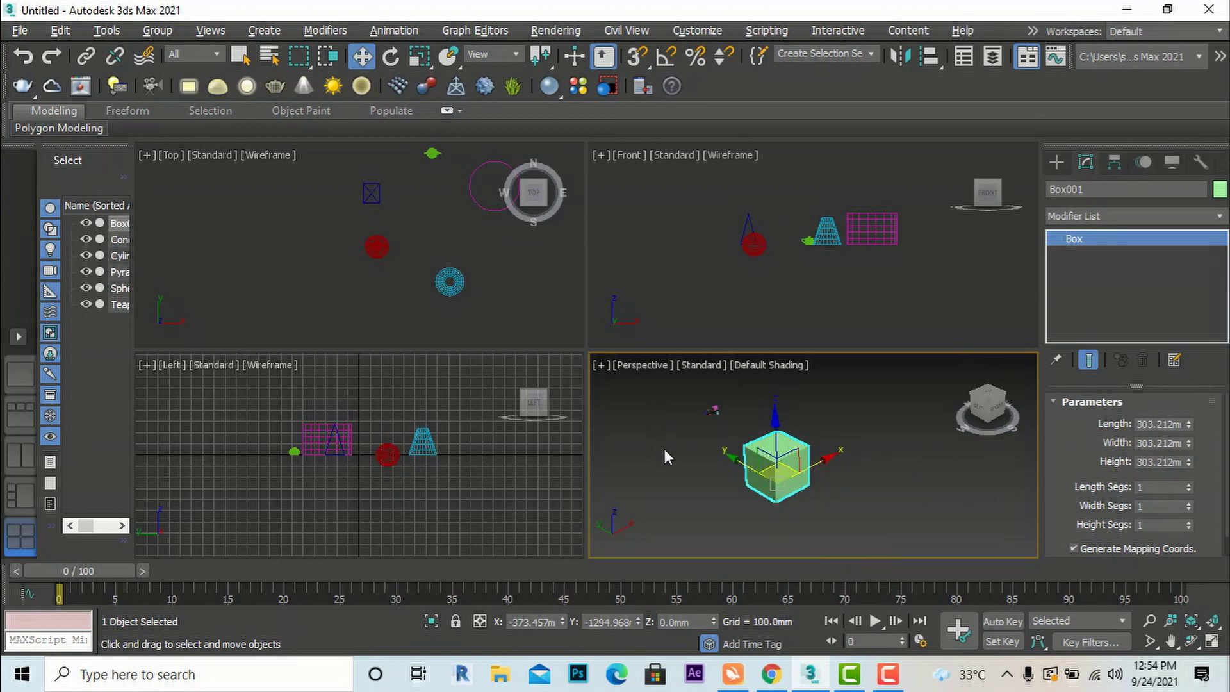
pyautogui.click(673, 472)
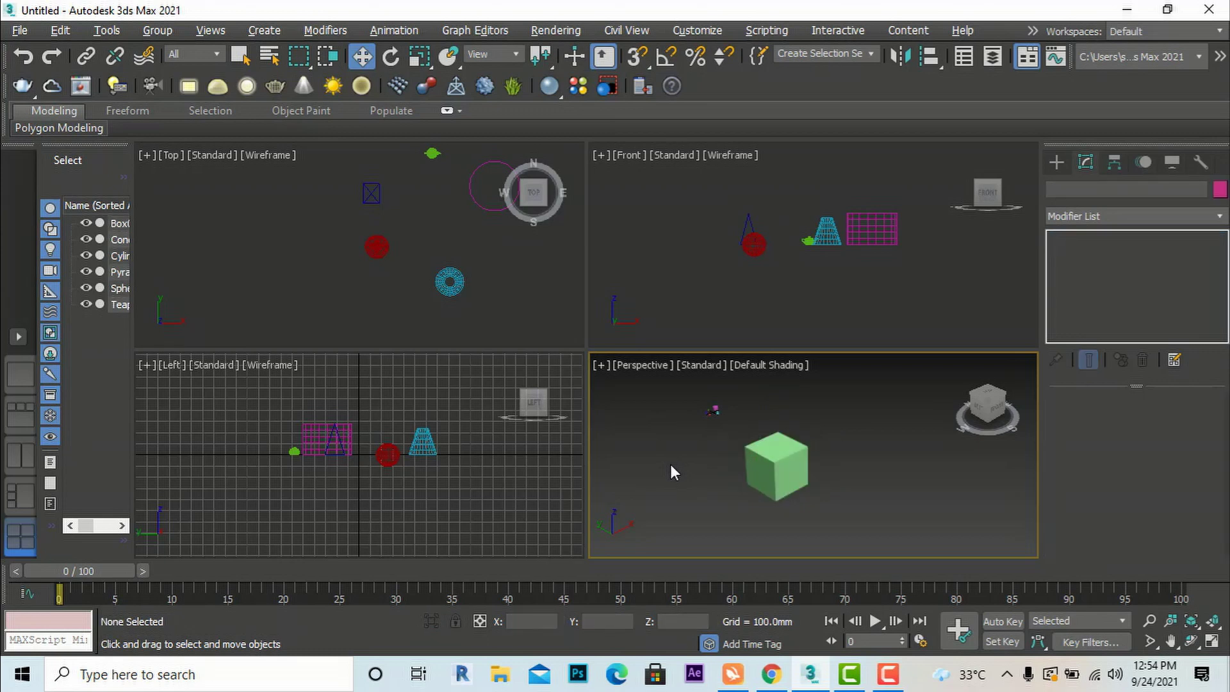
pyautogui.scroll(2, 726, 472)
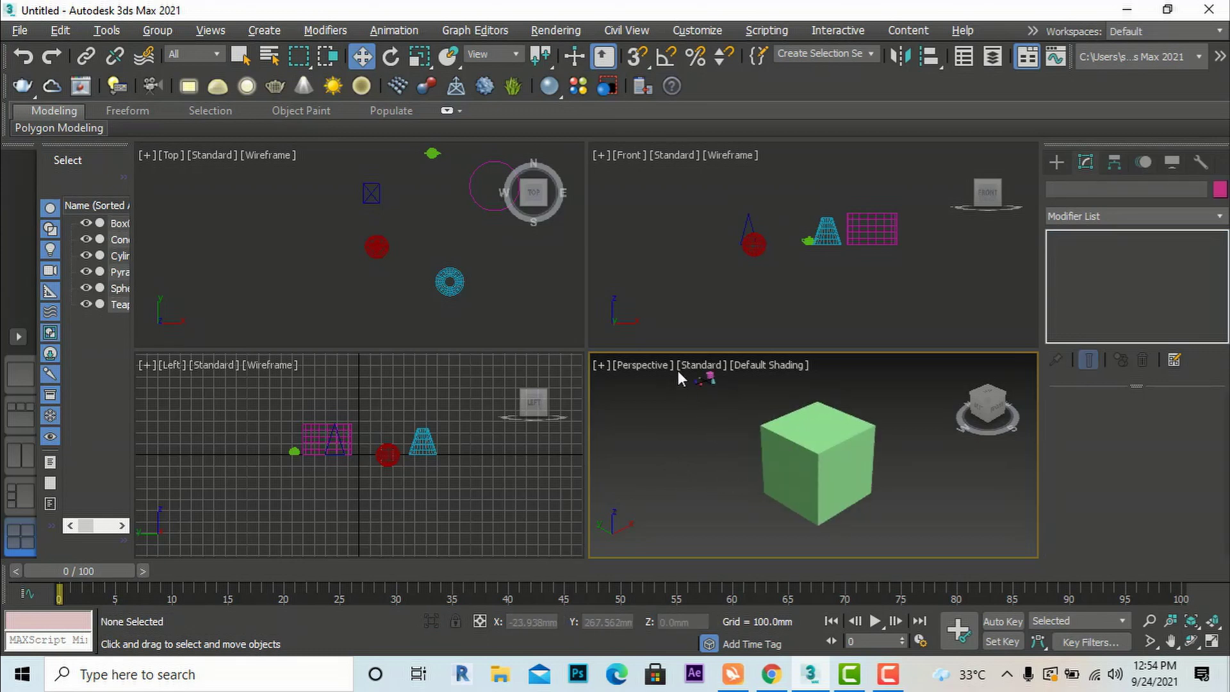
pyautogui.scroll(-8, 677, 370)
pyautogui.scroll(10, 777, 379)
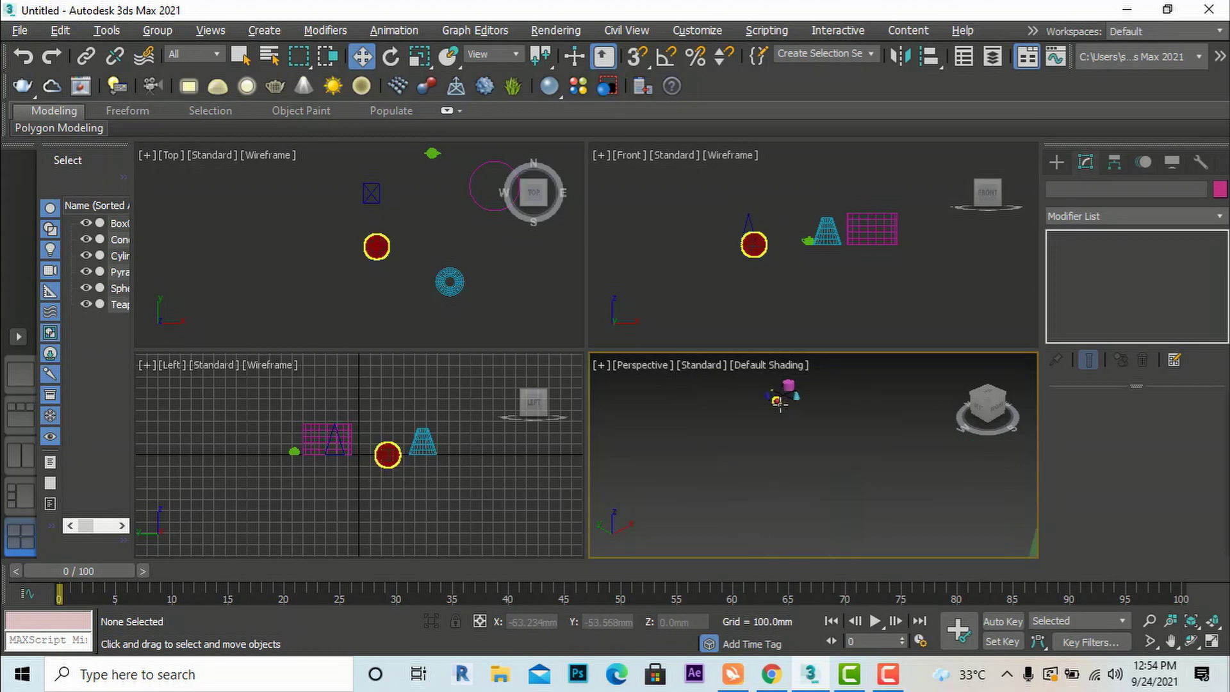
pyautogui.click(836, 423)
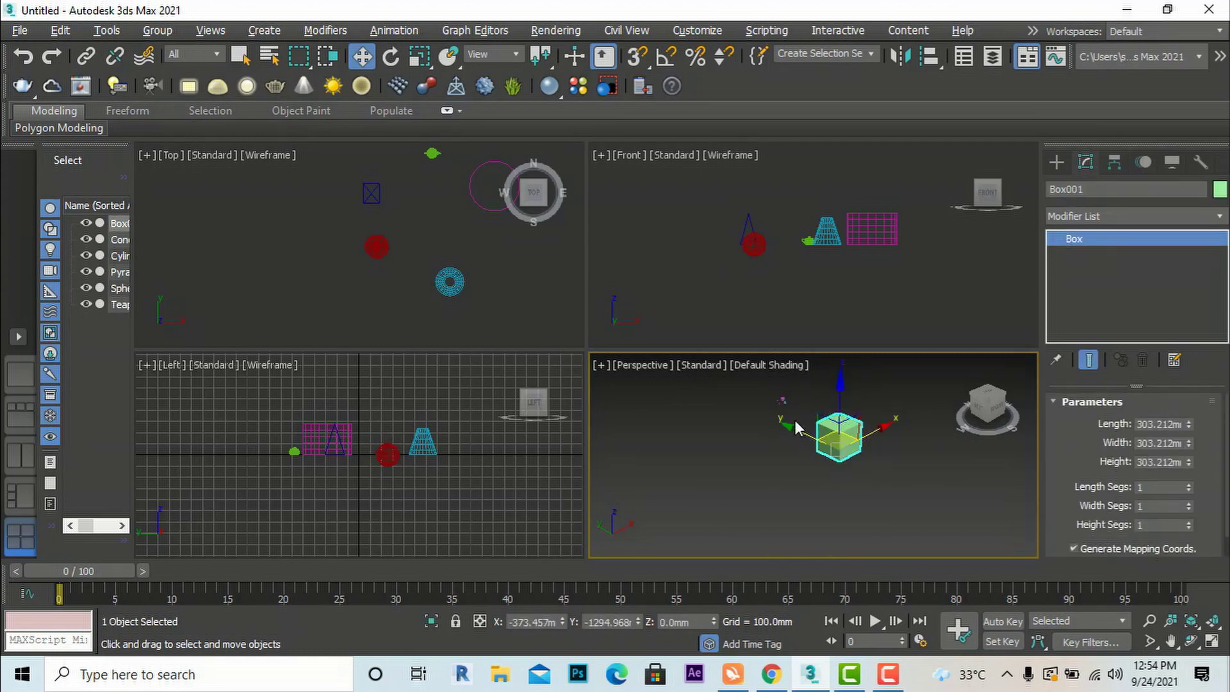
pyautogui.press('Delete')
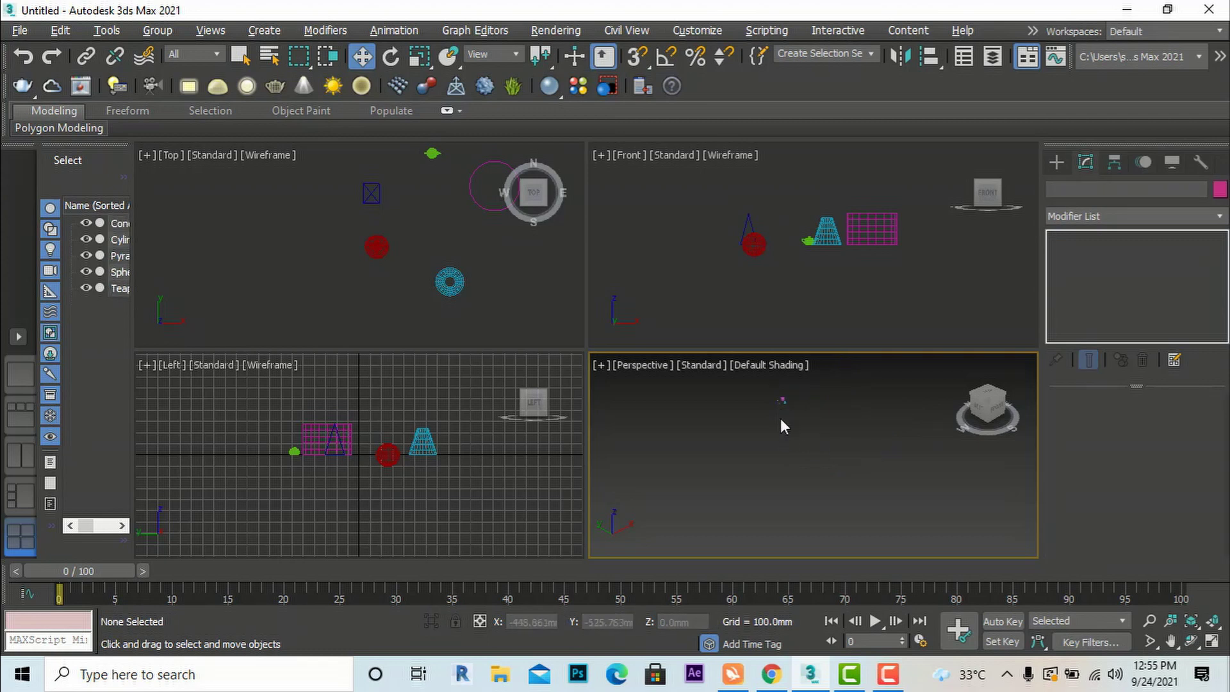
# Show the grid in the Front and Top viewports.
pyautogui.scroll(-5, 781, 390)
pyautogui.scroll(3, 781, 391)
pyautogui.scroll(-4, 812, 475)
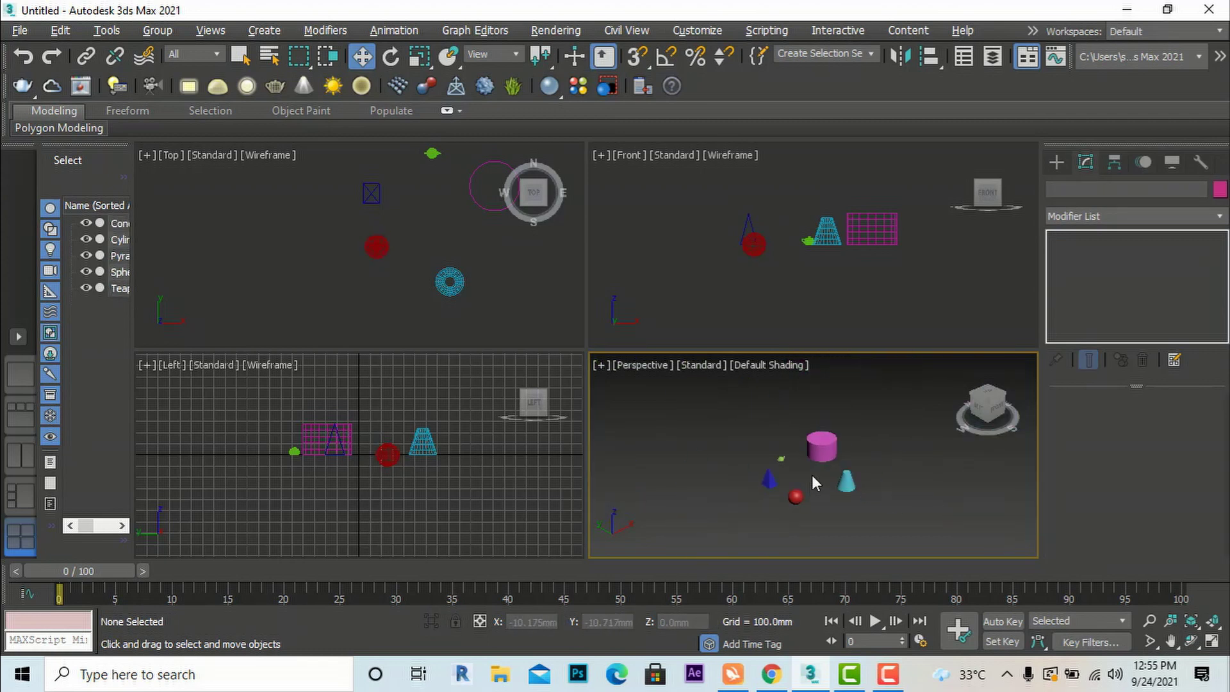
pyautogui.scroll(4, 816, 490)
pyautogui.scroll(-2, 820, 490)
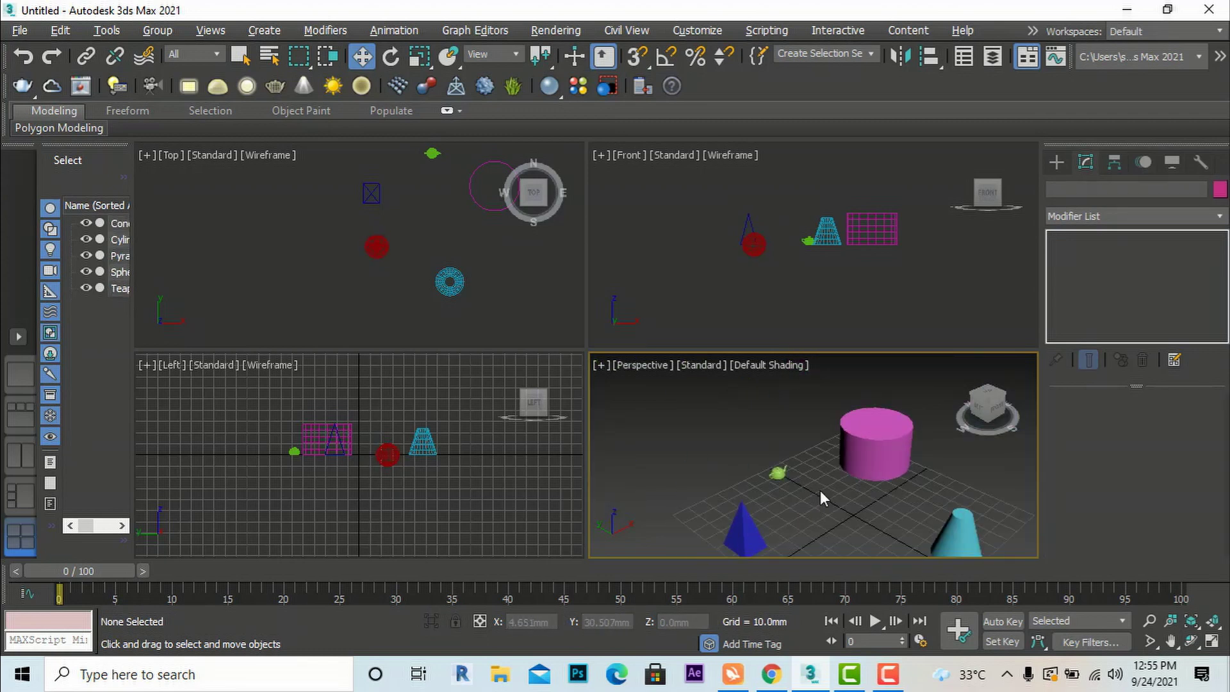
pyautogui.scroll(-3, 697, 429)
pyautogui.scroll(2, 773, 504)
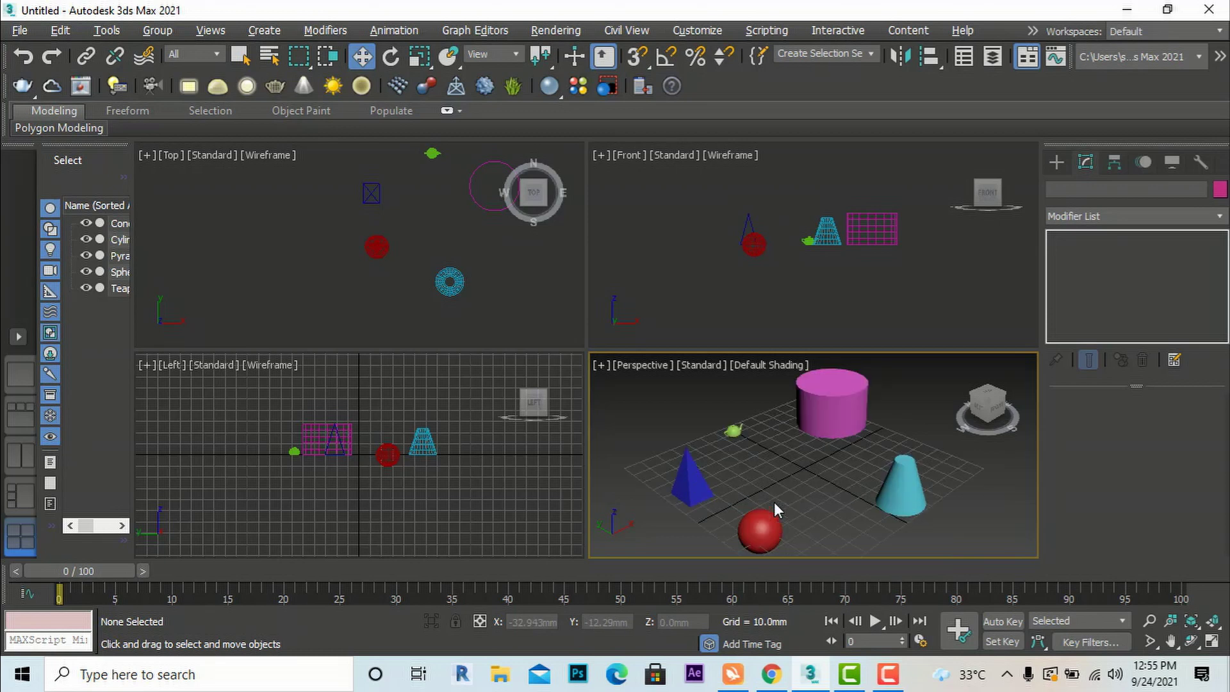
pyautogui.click(719, 314)
pyautogui.press('g')
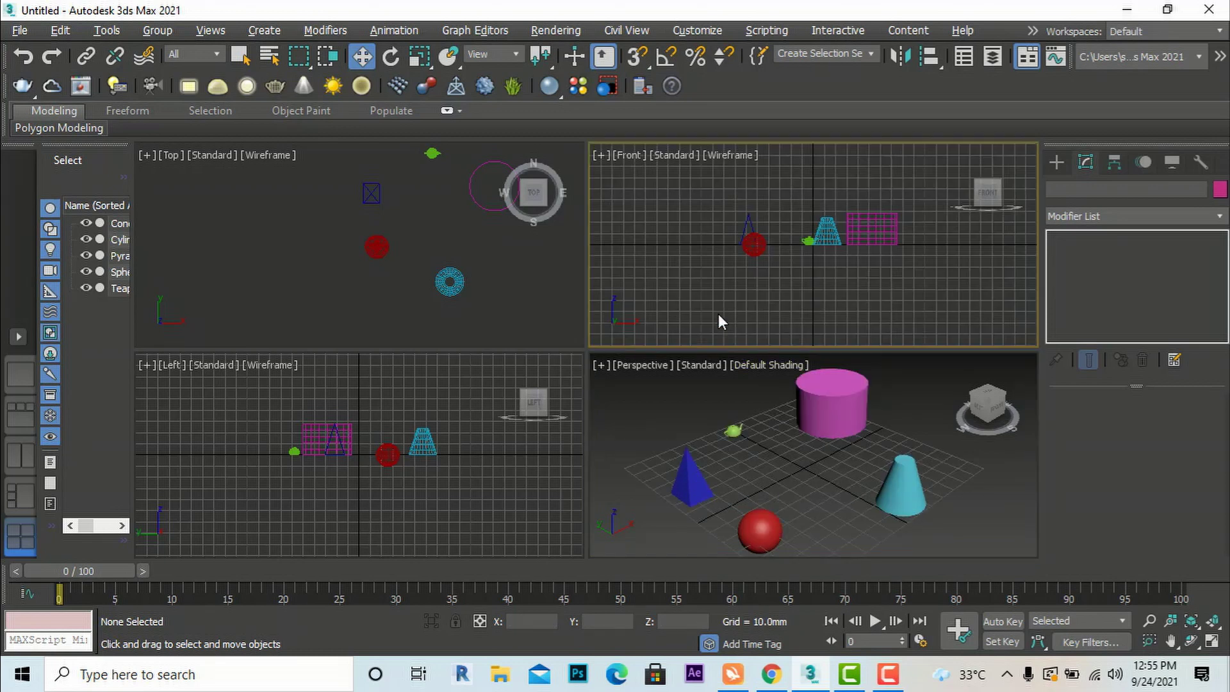
pyautogui.click(317, 310)
pyautogui.press('g')
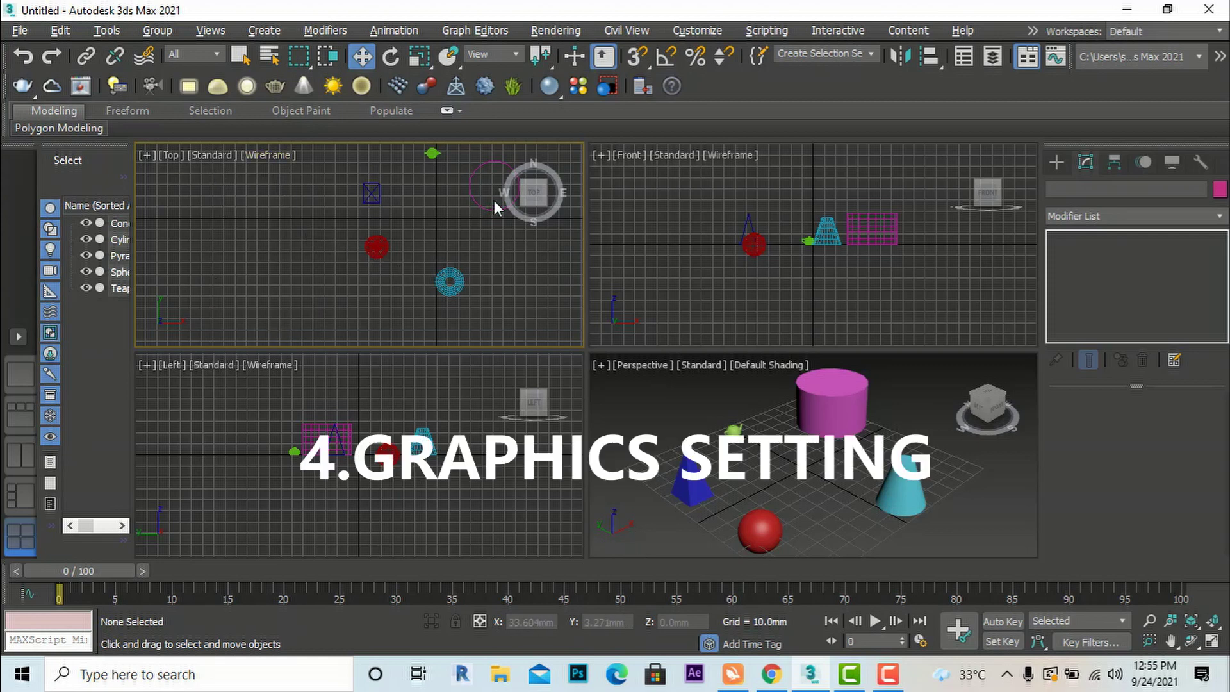
pyautogui.scroll(5, 495, 197)
pyautogui.scroll(-2, 370, 215)
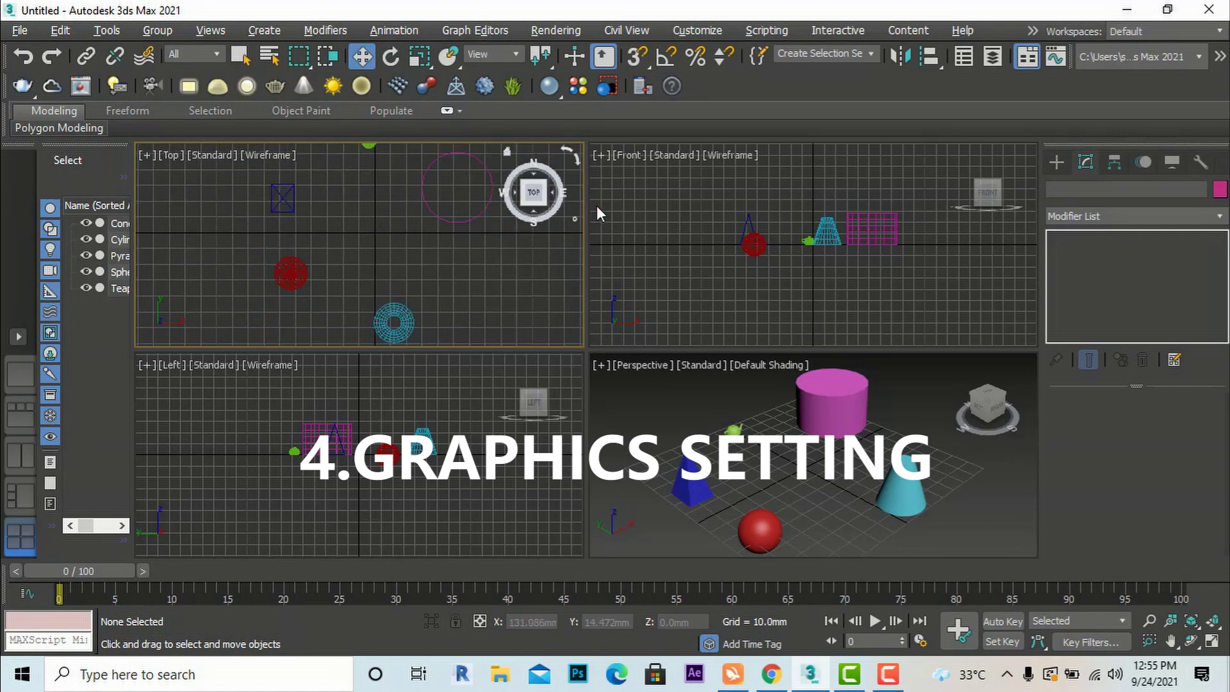
pyautogui.click(694, 202)
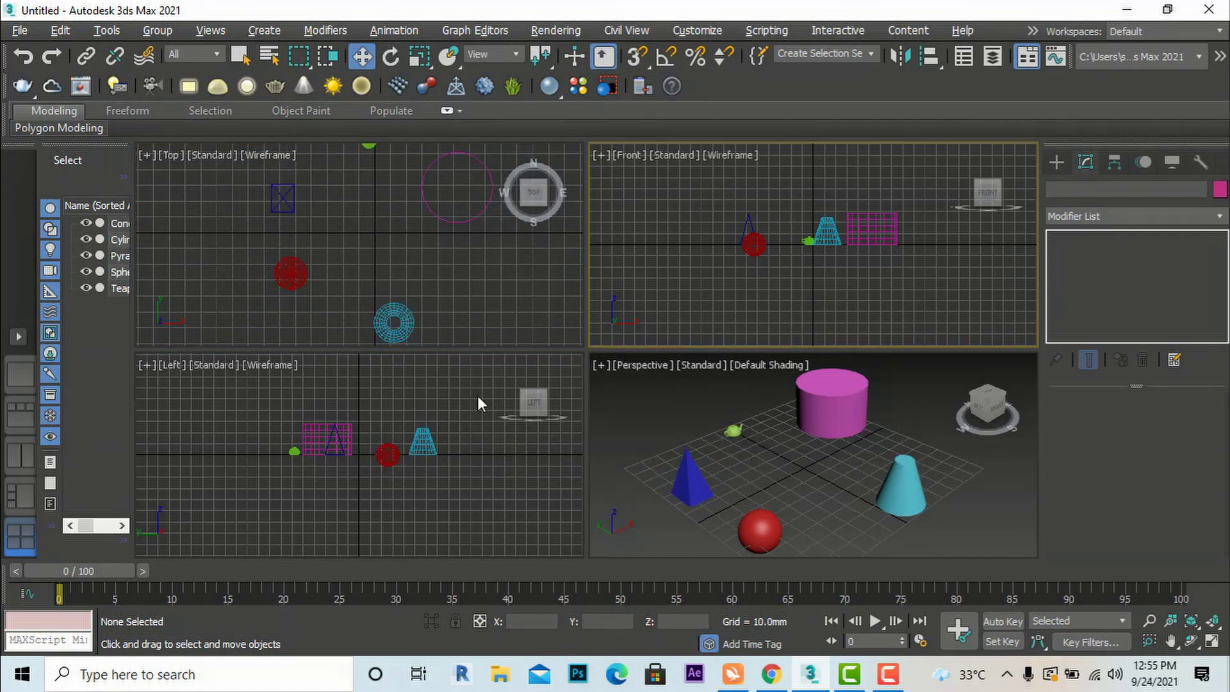
pyautogui.click(200, 408)
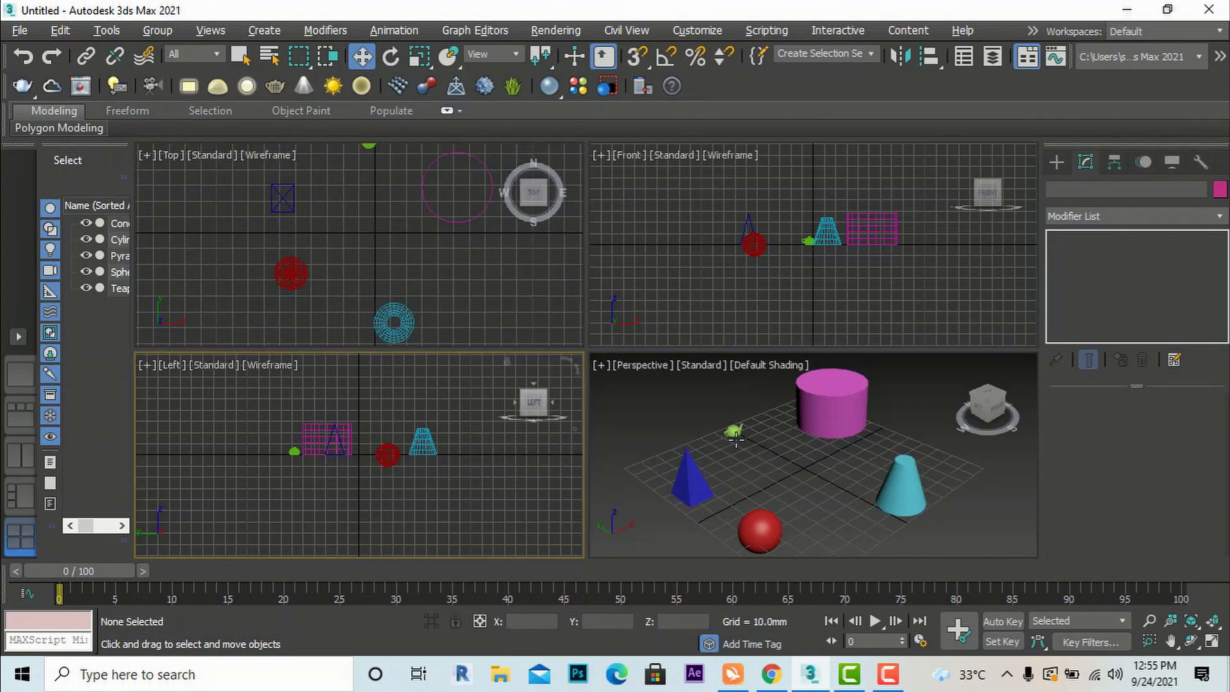
# Switch the Perspective viewport's shading to Facets and inspect the sphere, cone and pyramid up close.
pyautogui.click(615, 403)
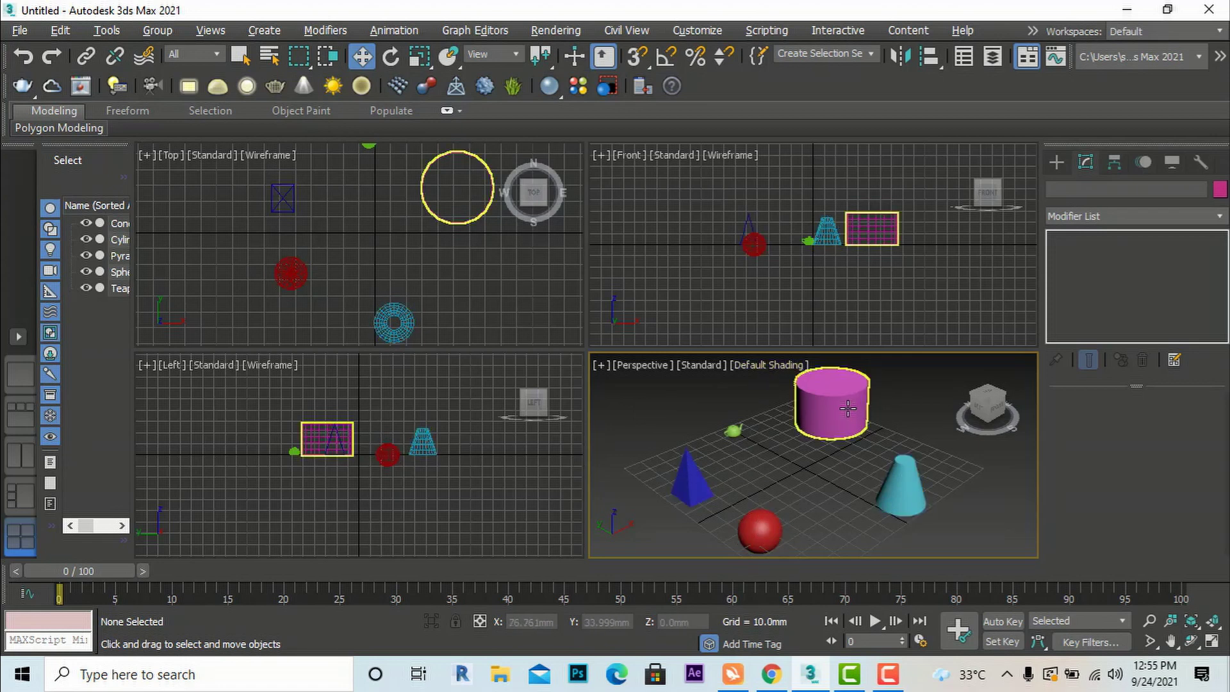
pyautogui.click(763, 369)
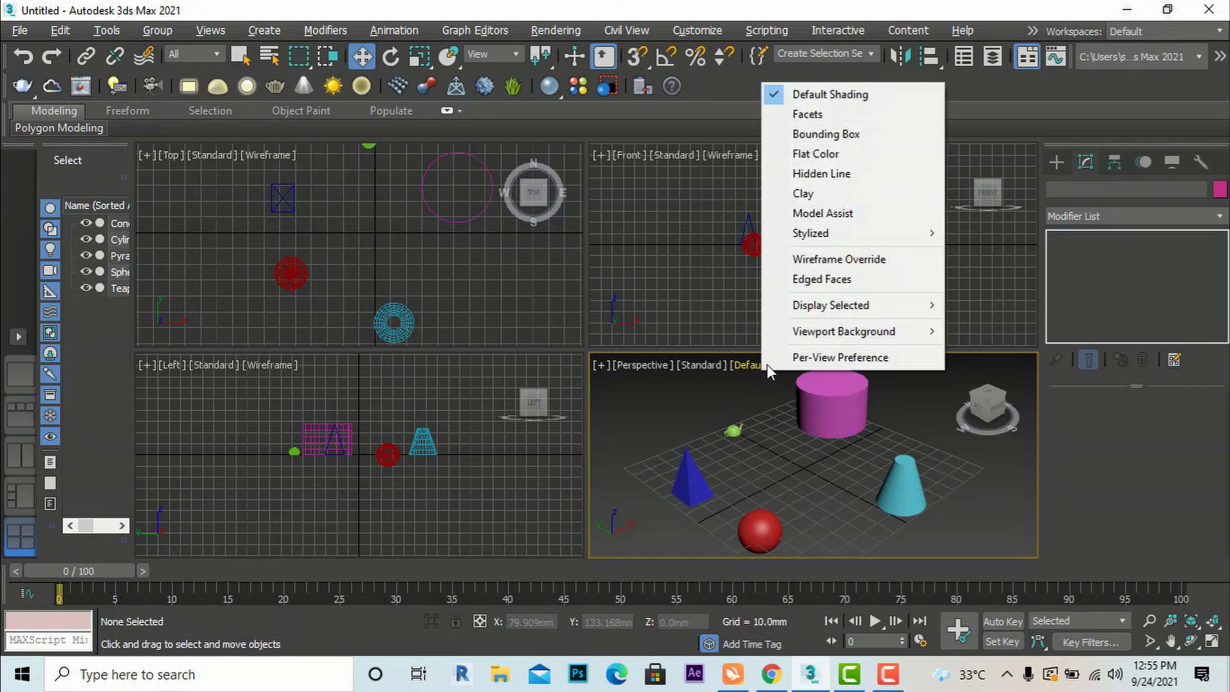
pyautogui.moveTo(800, 333)
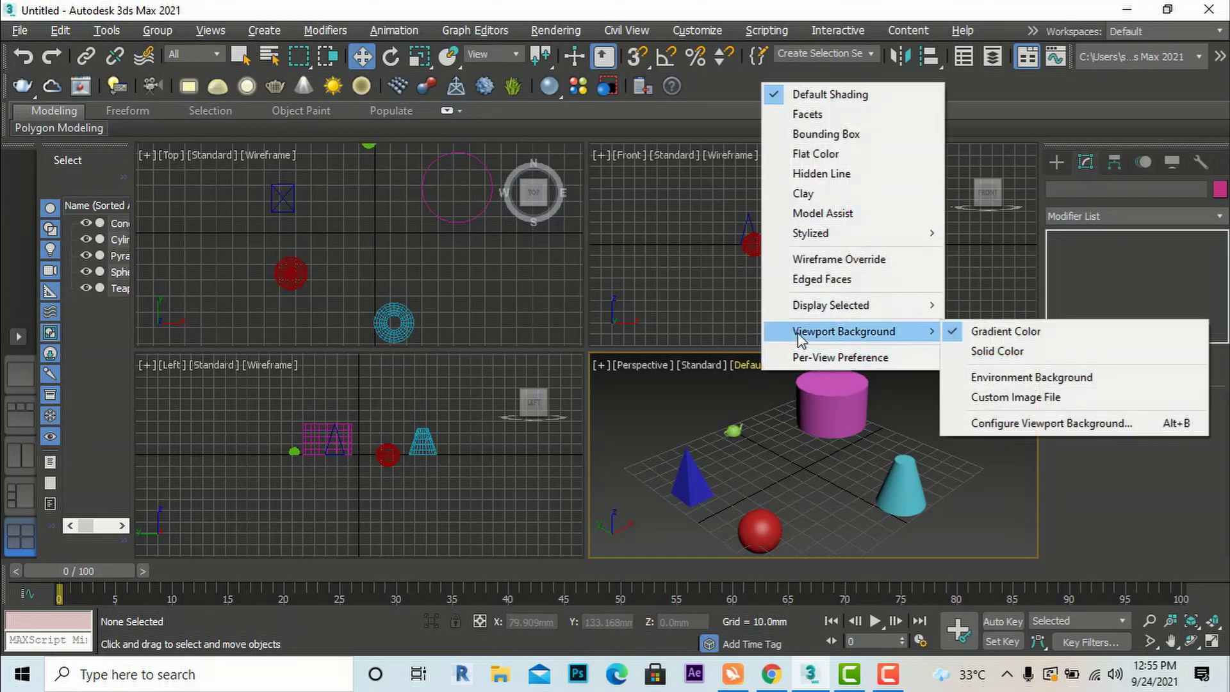
pyautogui.click(815, 119)
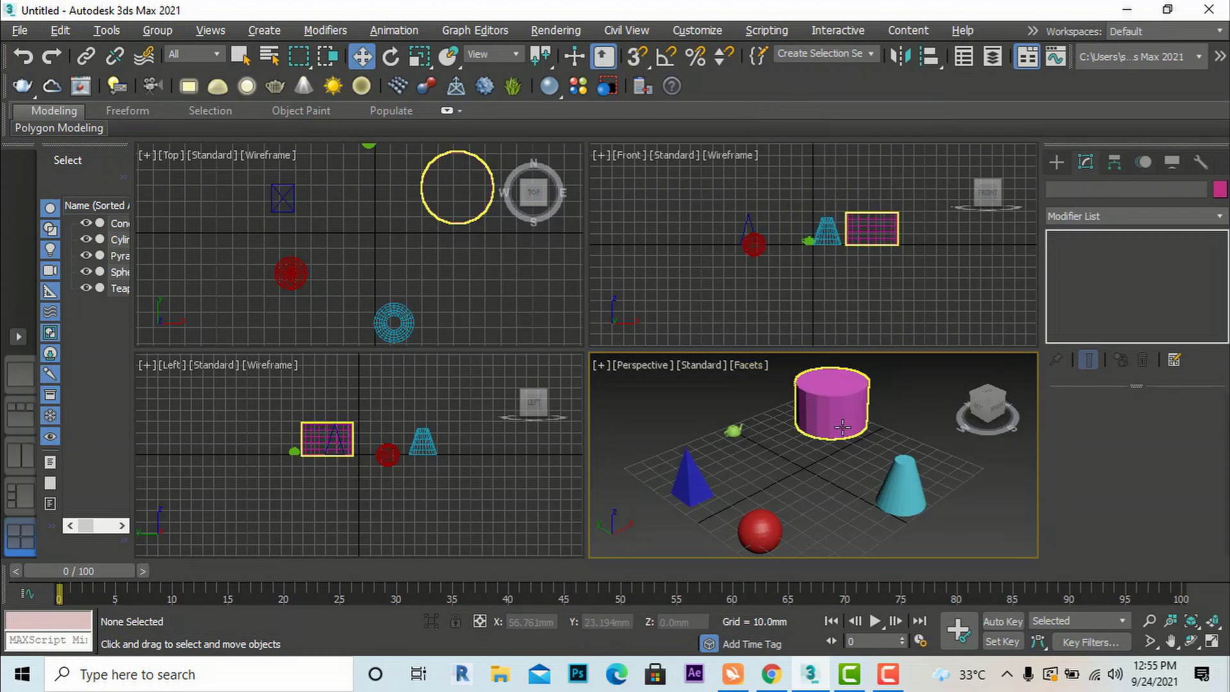
pyautogui.scroll(3, 744, 540)
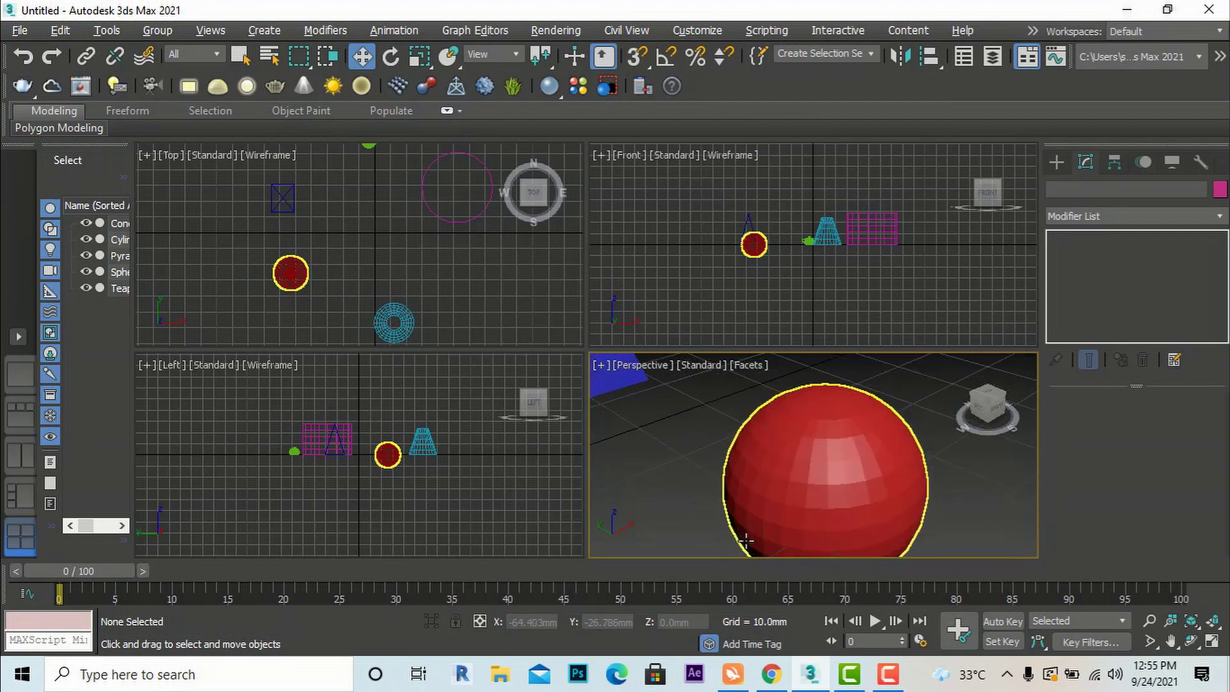
pyautogui.scroll(-5, 791, 471)
pyautogui.scroll(5, 987, 414)
pyautogui.scroll(-5, 770, 480)
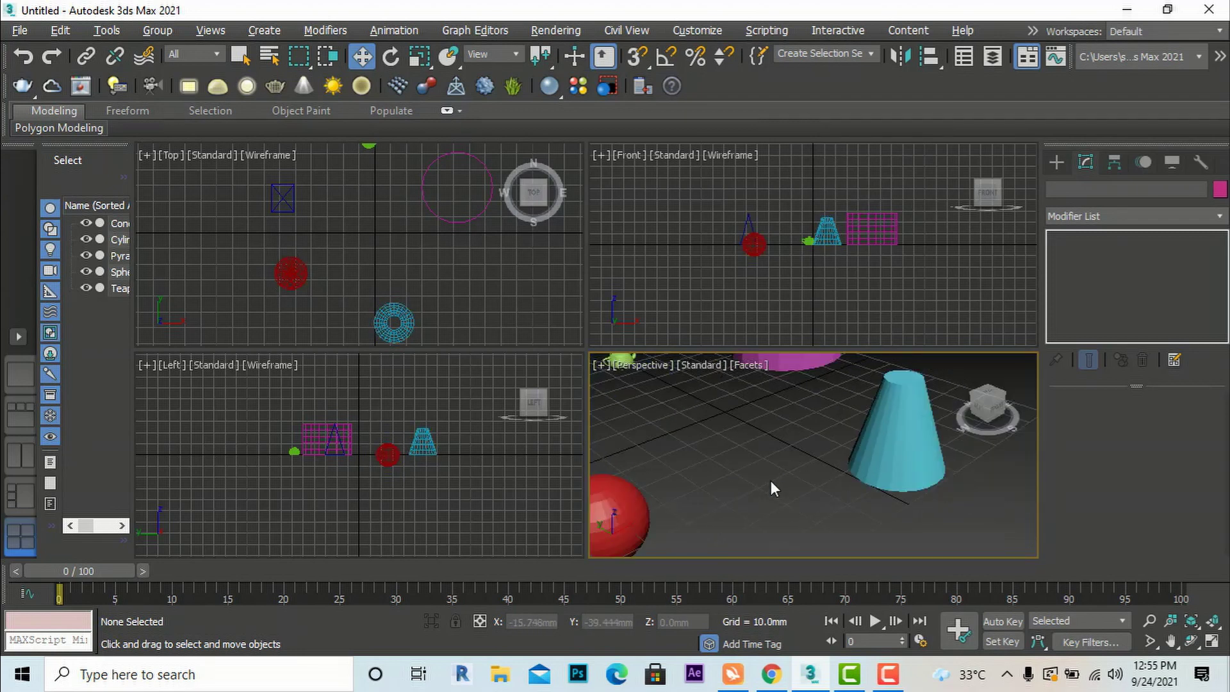
pyautogui.scroll(8, 570, 461)
pyautogui.scroll(-6, 798, 468)
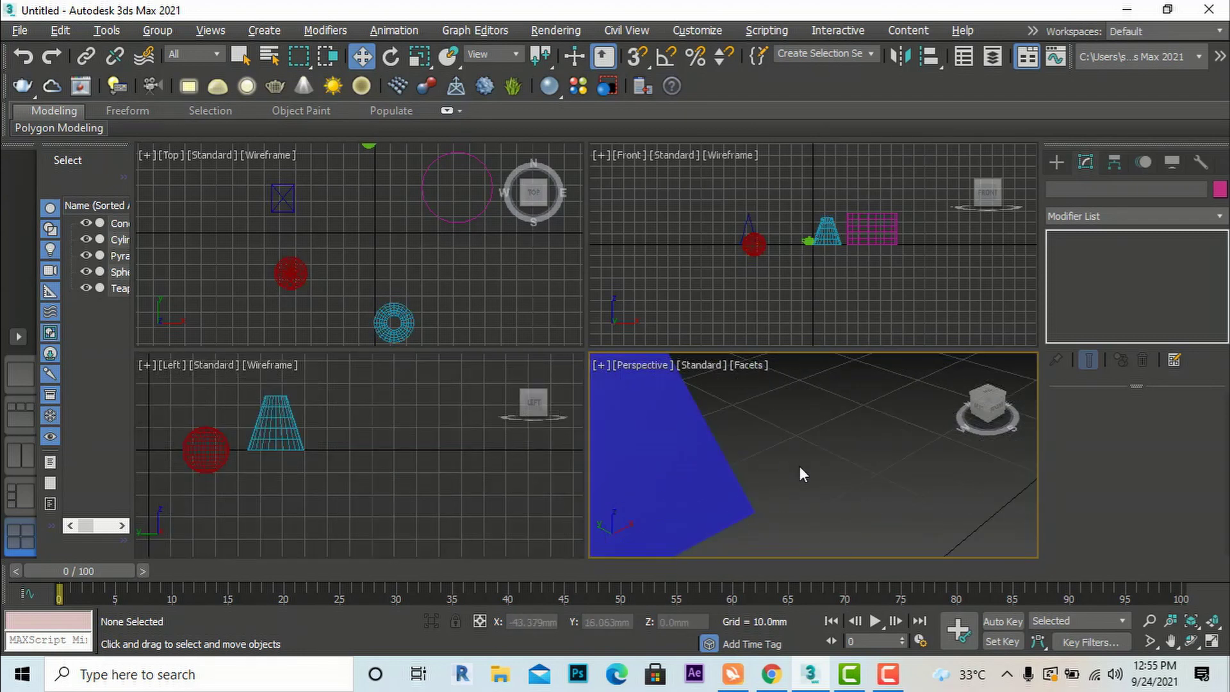
# Show the Perspective viewport's objects in Bounding Box mode, followed by Flat Color.
pyautogui.click(750, 364)
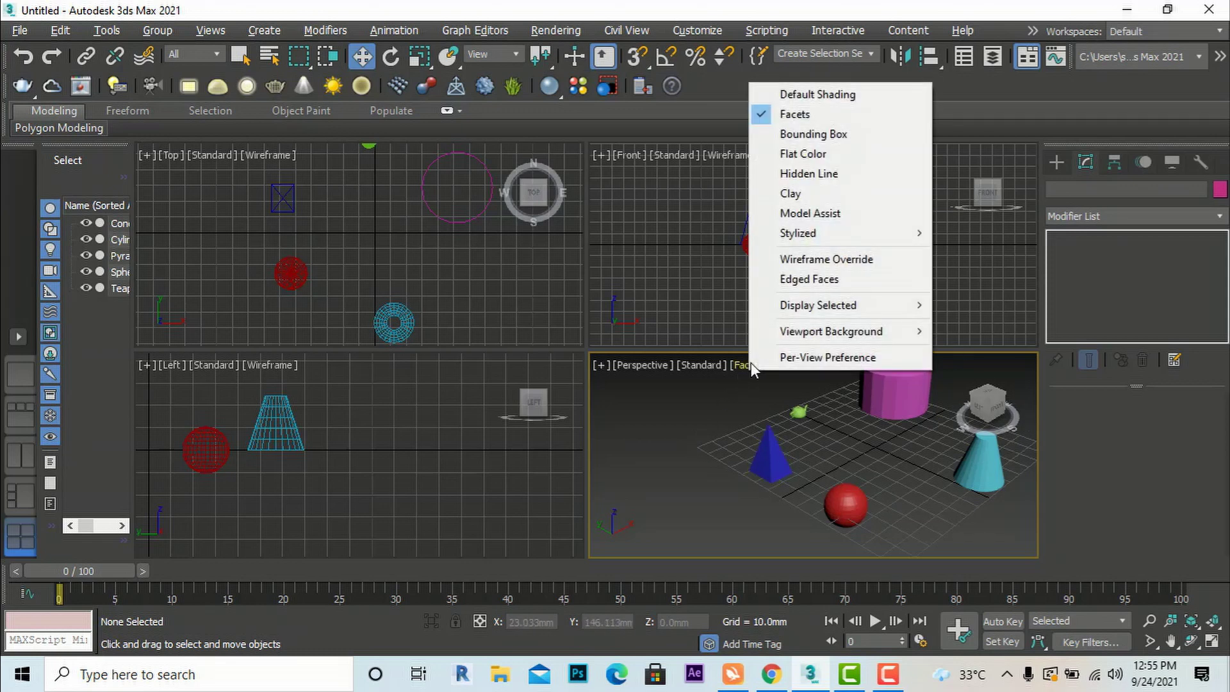
pyautogui.click(827, 135)
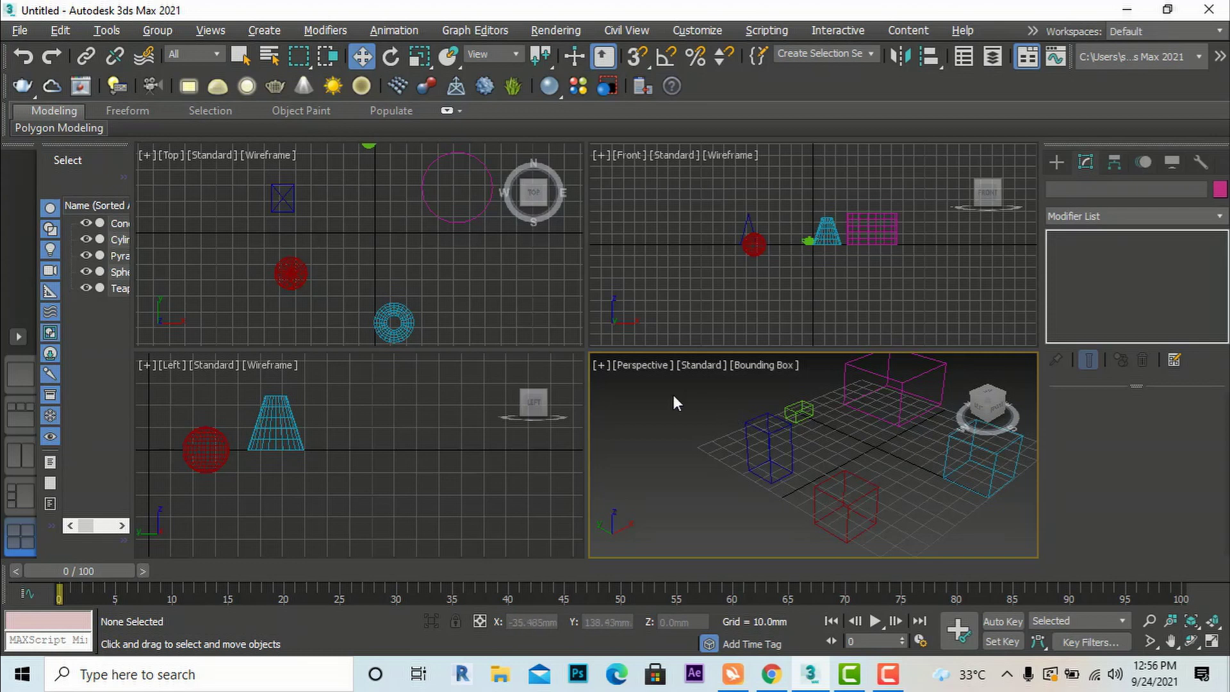
pyautogui.keyDown('alt'); pyautogui.moveTo(665, 437); pyautogui.dragTo(790, 437, button='middle'); pyautogui.keyUp('alt')
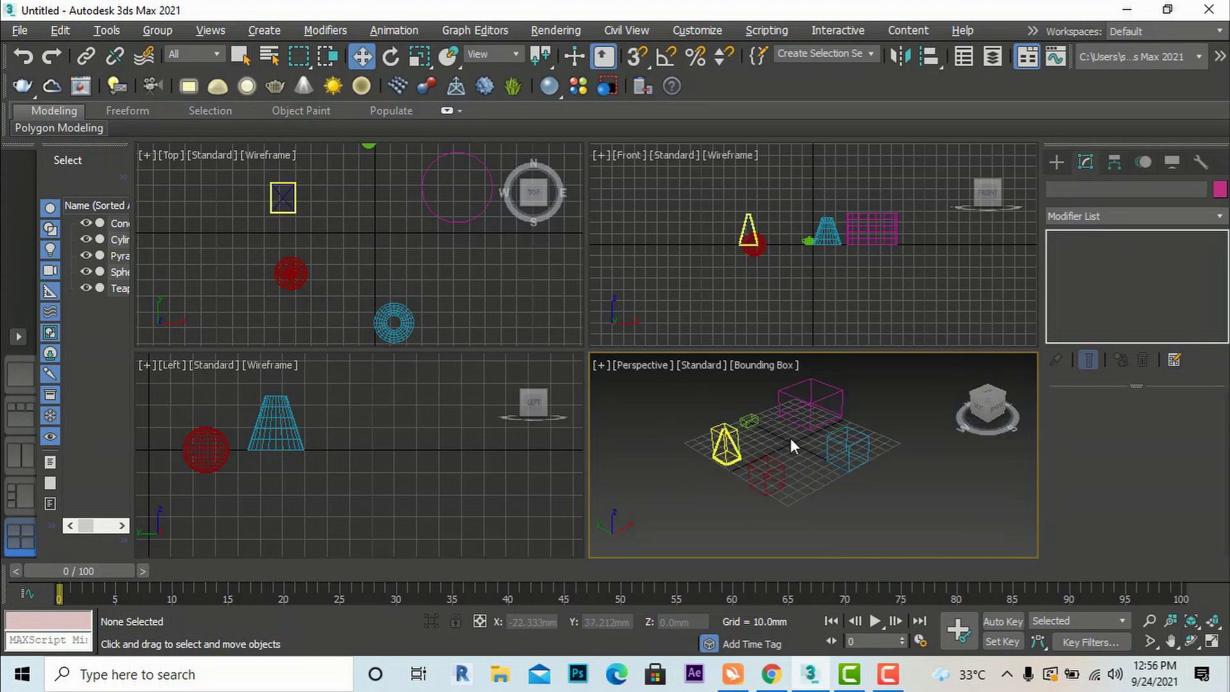
pyautogui.click(760, 368)
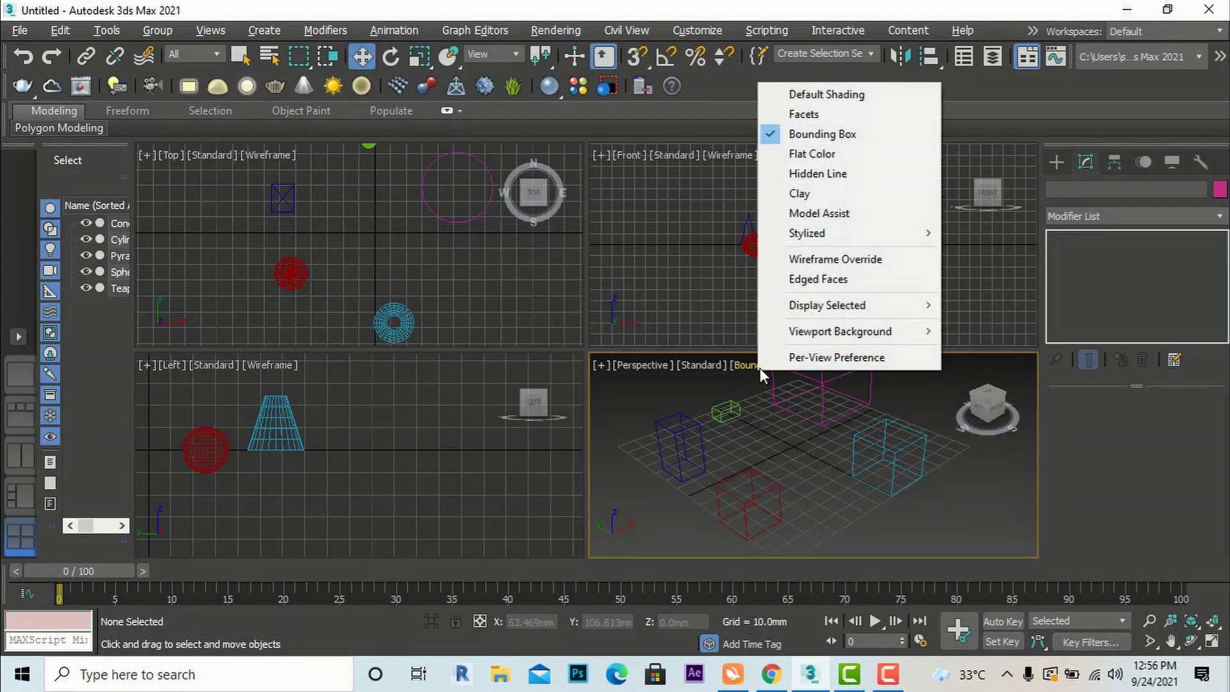
pyautogui.click(807, 160)
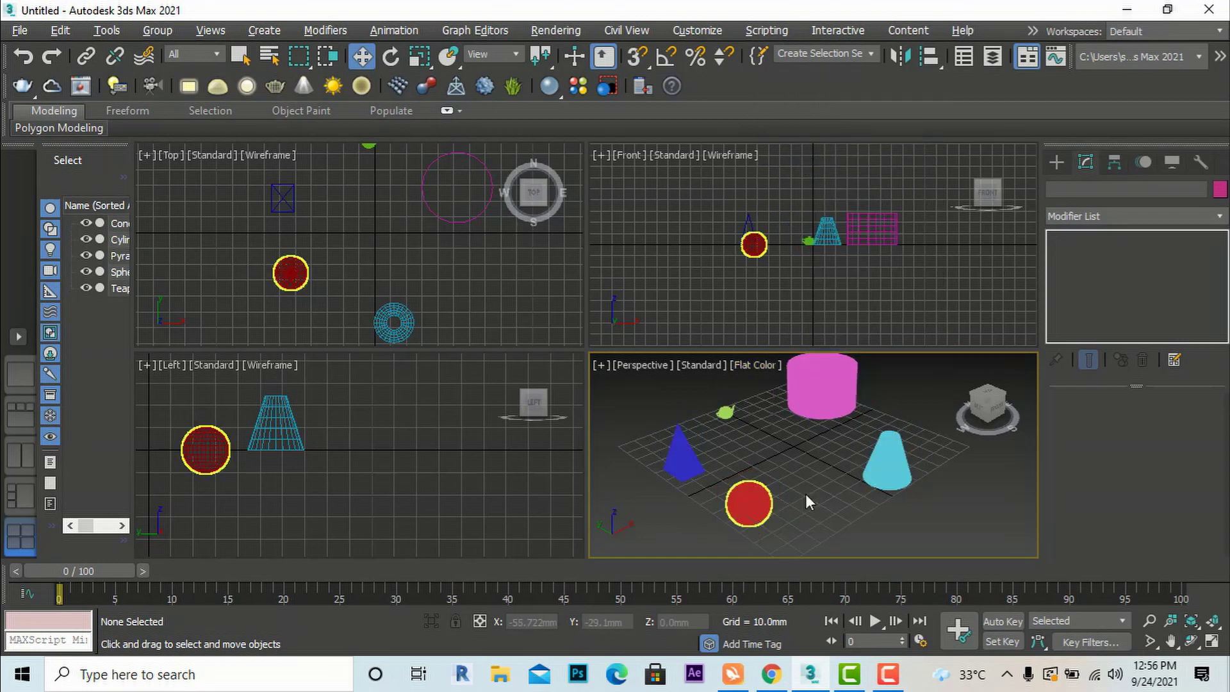
# Change the Perspective viewport's display style to Hidden Line, followed by Clay.
pyautogui.click(753, 364)
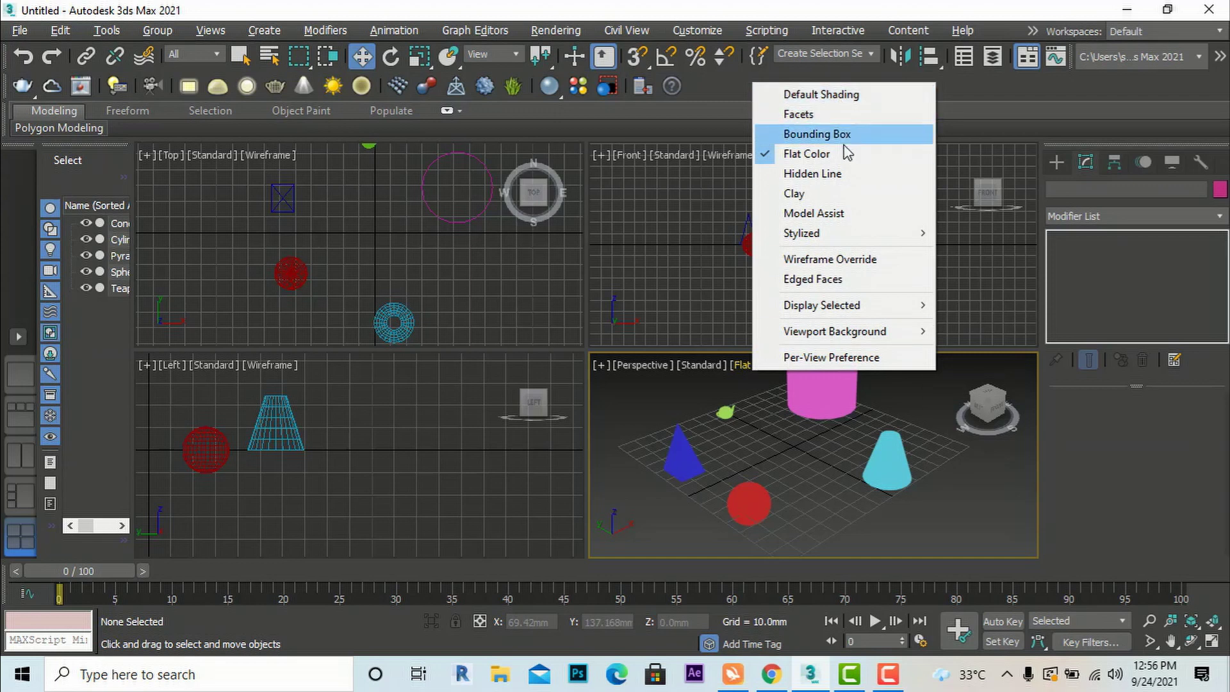
pyautogui.click(849, 172)
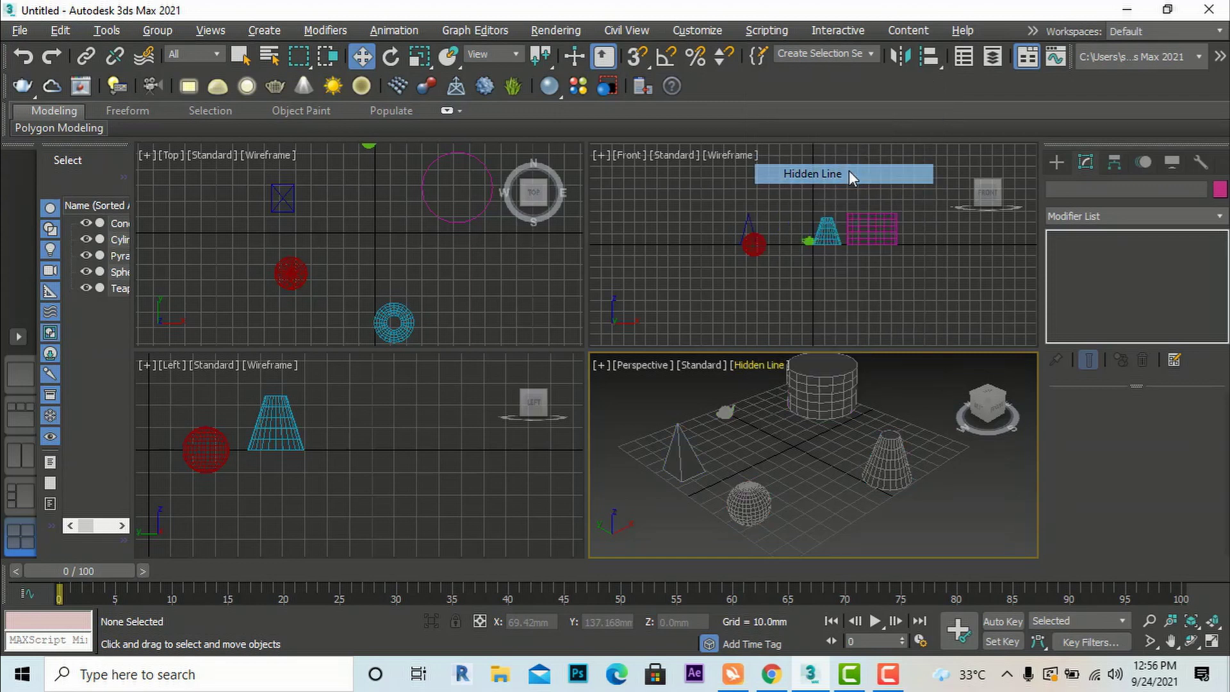
pyautogui.click(750, 365)
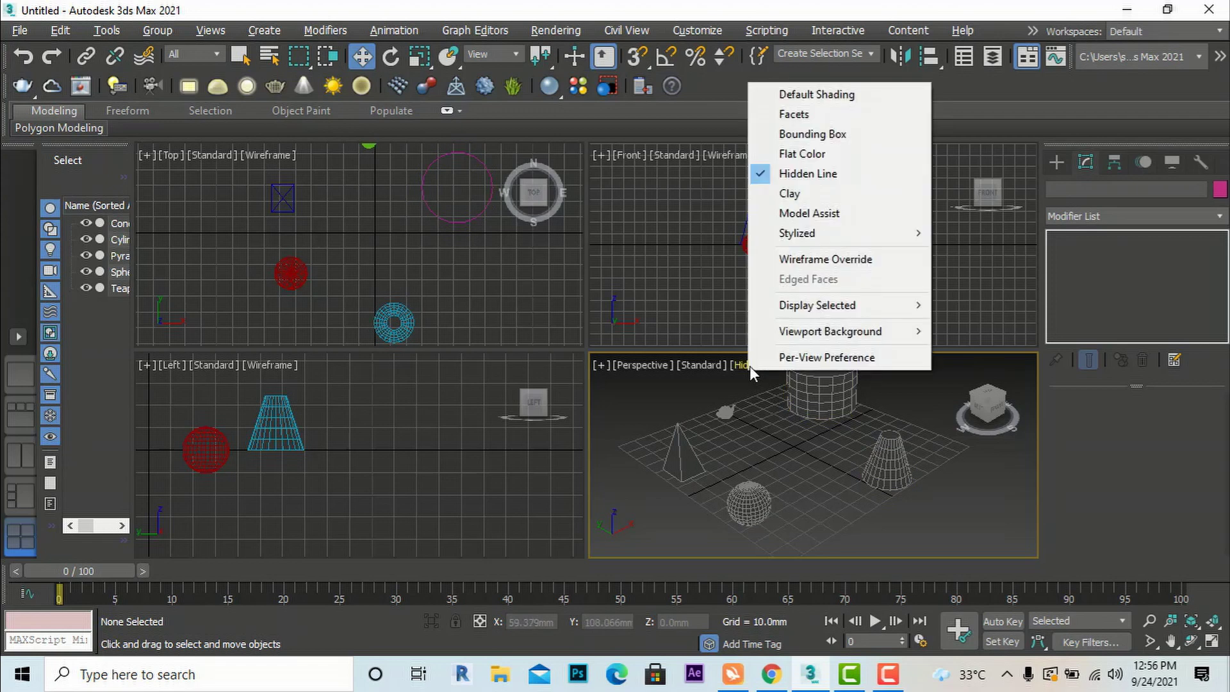
pyautogui.click(799, 194)
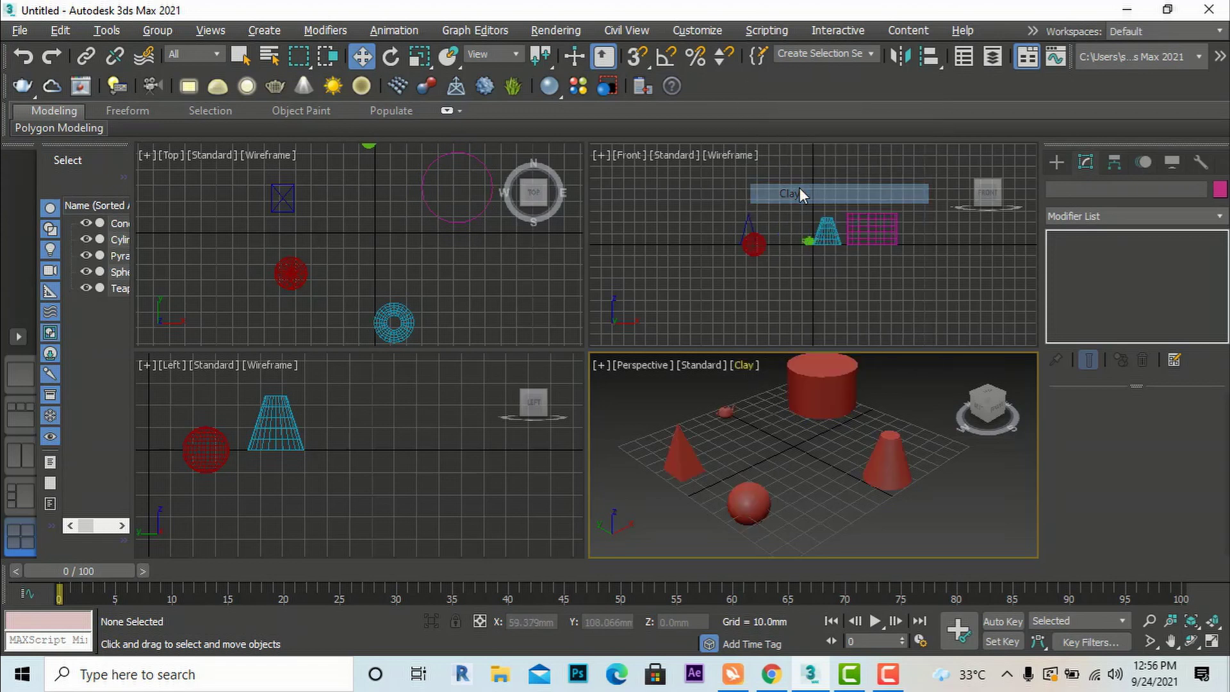
# Turn on Wireframe Override for the Perspective viewport.
pyautogui.click(740, 366)
pyautogui.moveTo(766, 292)
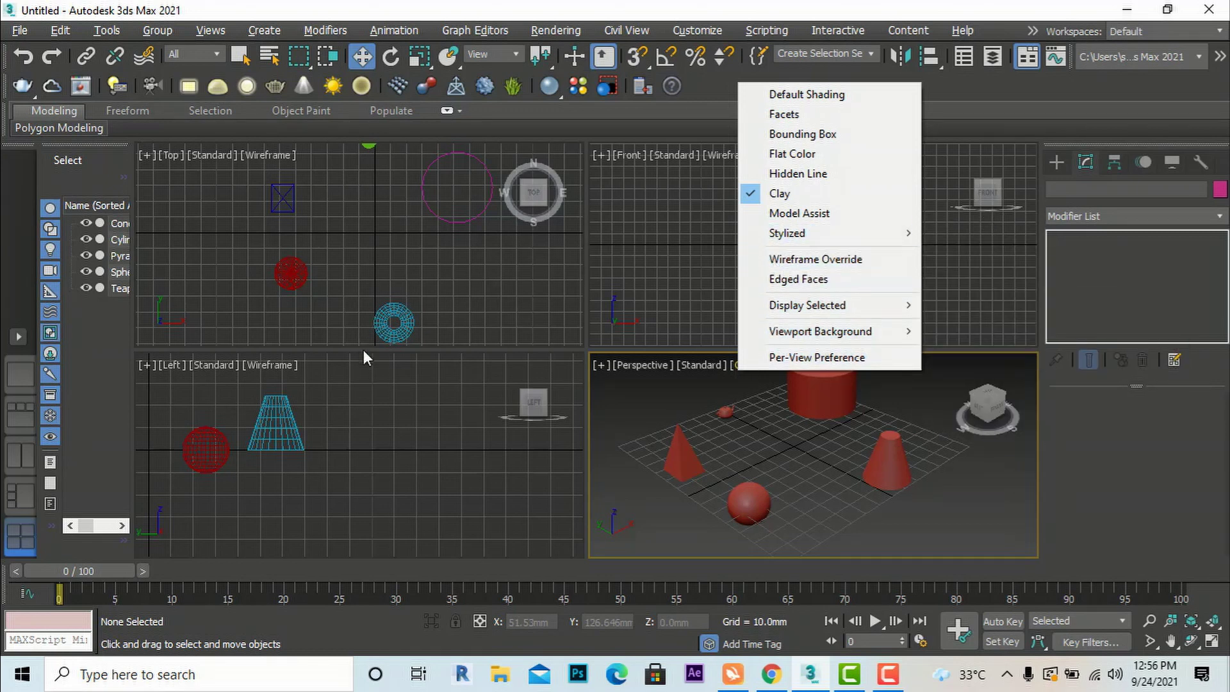
pyautogui.click(815, 261)
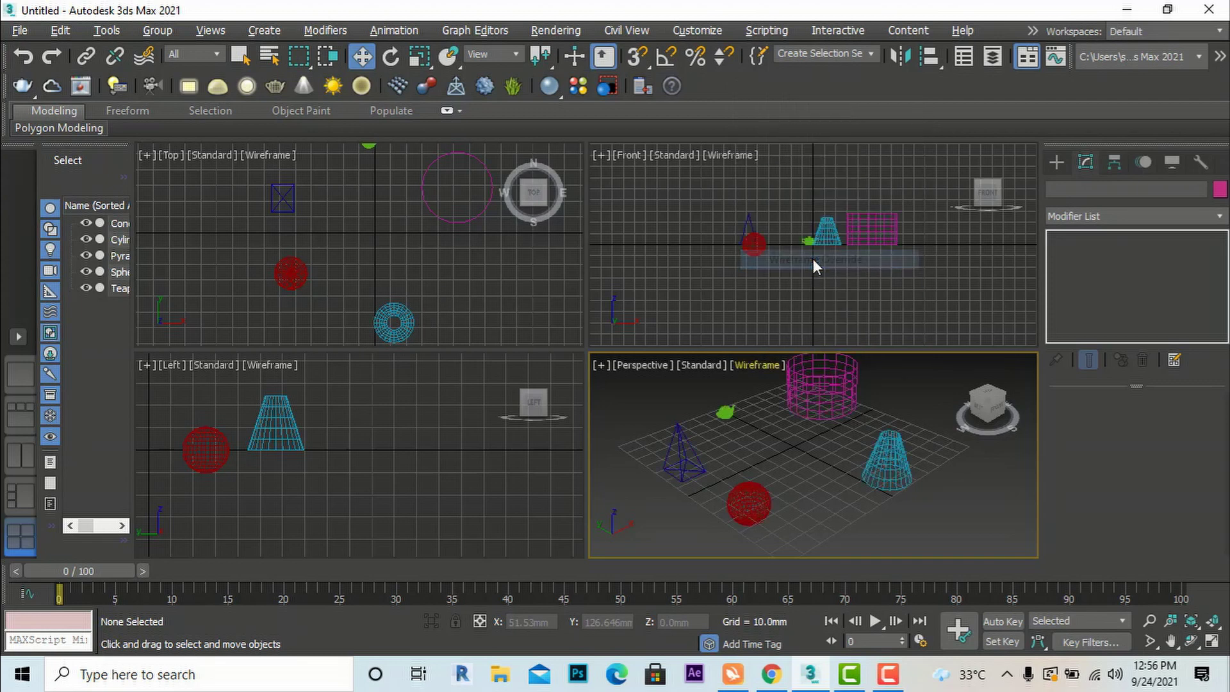
# Apply the stylized Graphite look to the Perspective viewport and inspect the objects from near and far.
pyautogui.click(768, 371)
pyautogui.moveTo(818, 238)
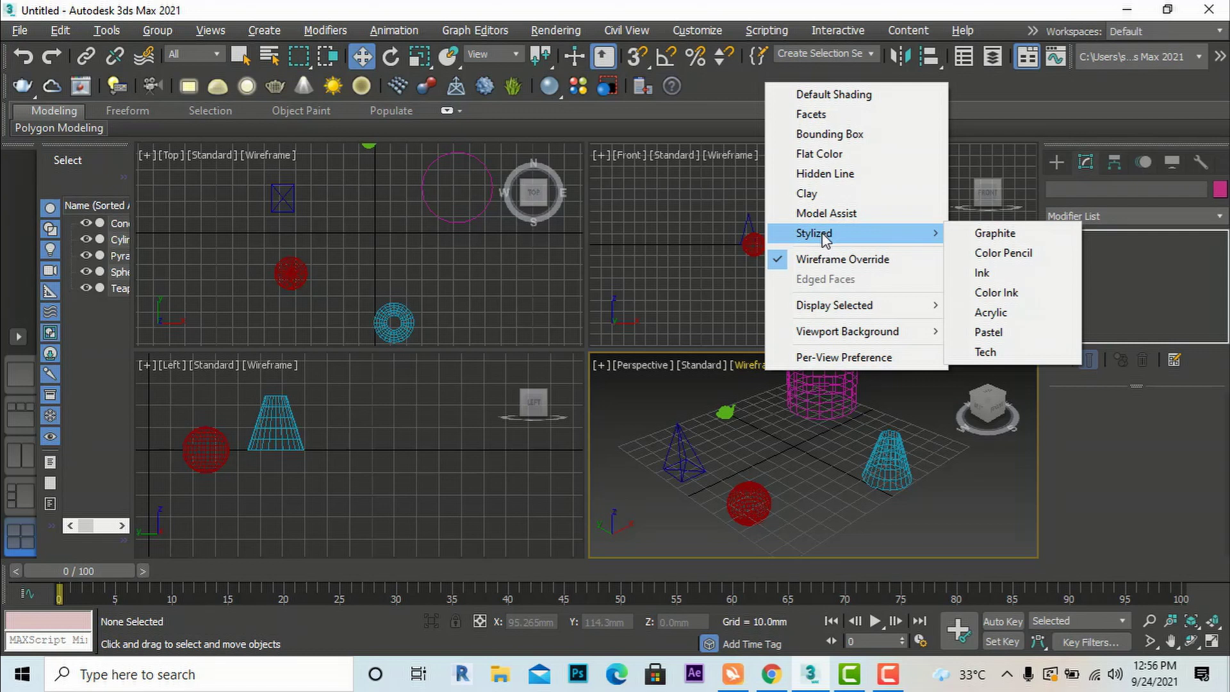
pyautogui.click(971, 236)
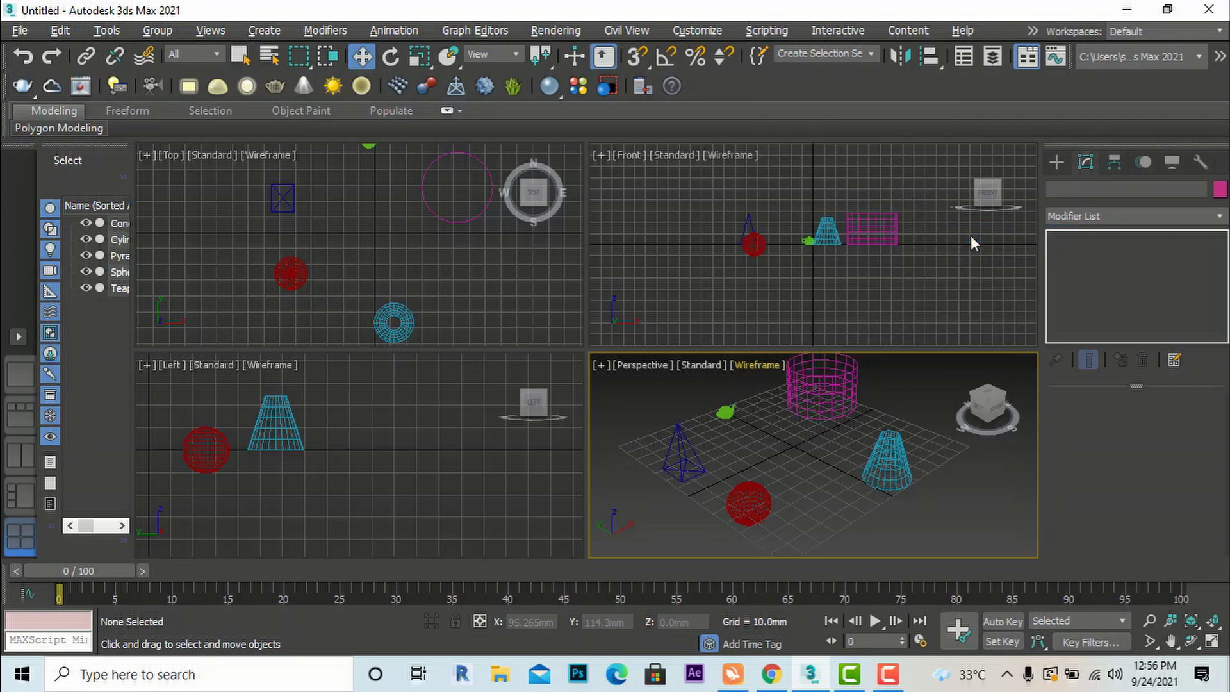
pyautogui.scroll(3, 716, 487)
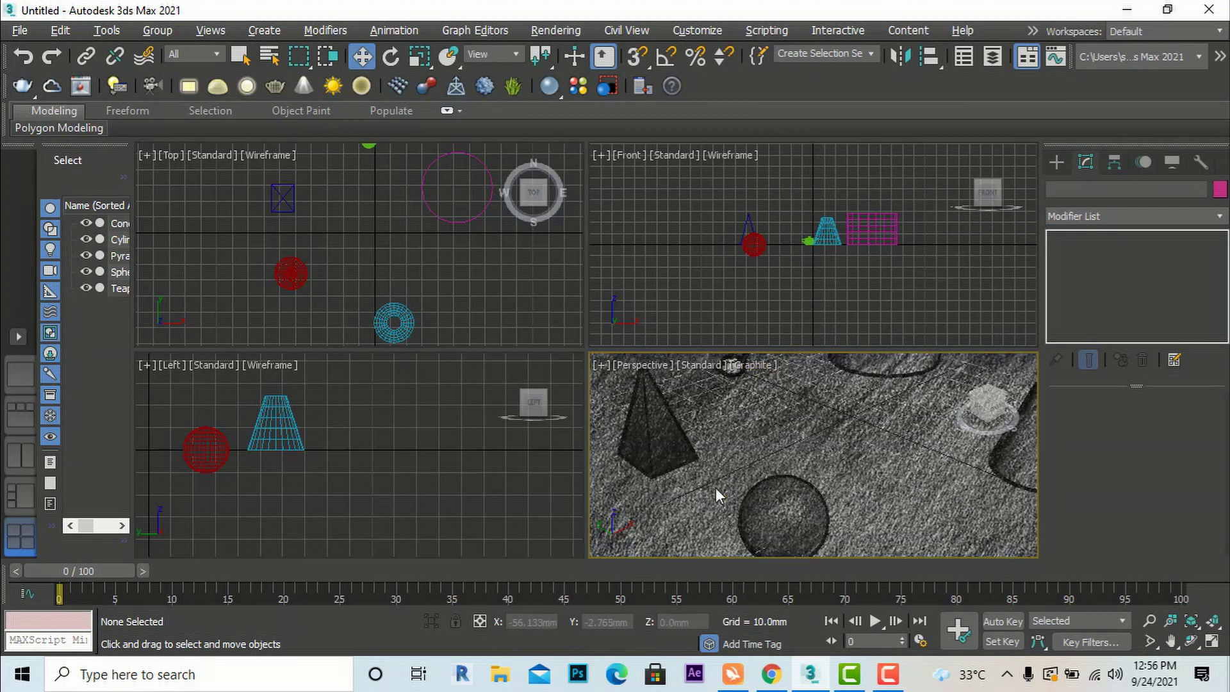
pyautogui.scroll(-2, 708, 444)
pyautogui.scroll(-2, 810, 473)
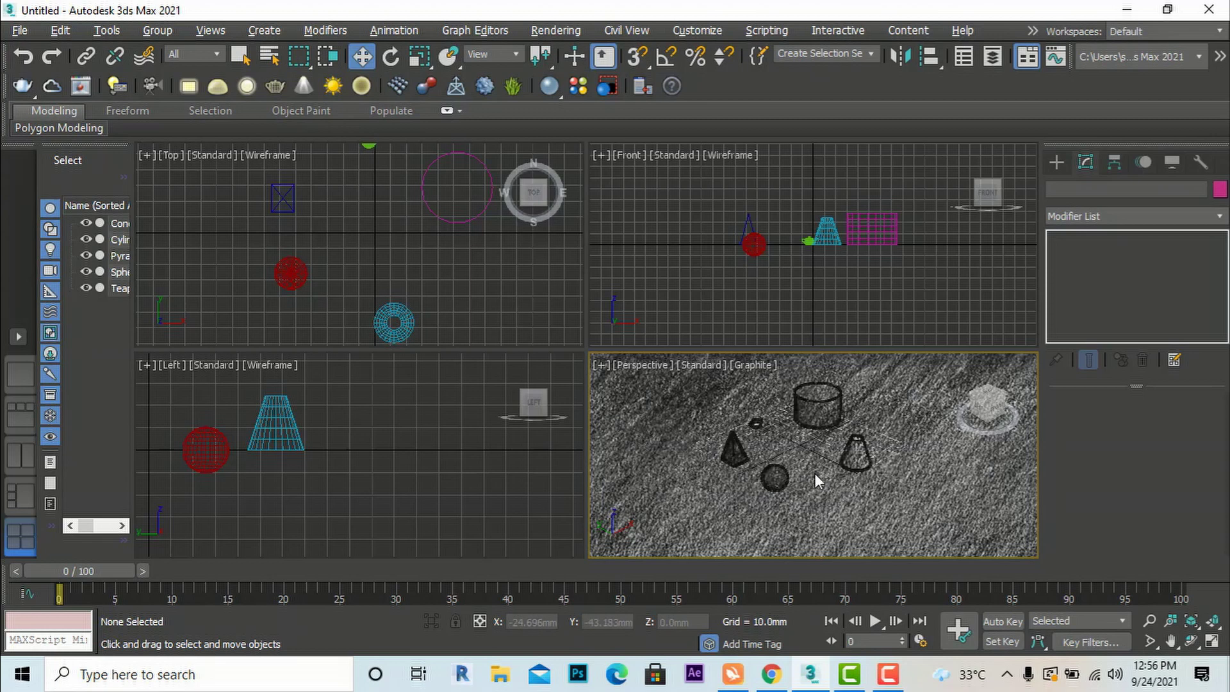
pyautogui.scroll(1, 801, 432)
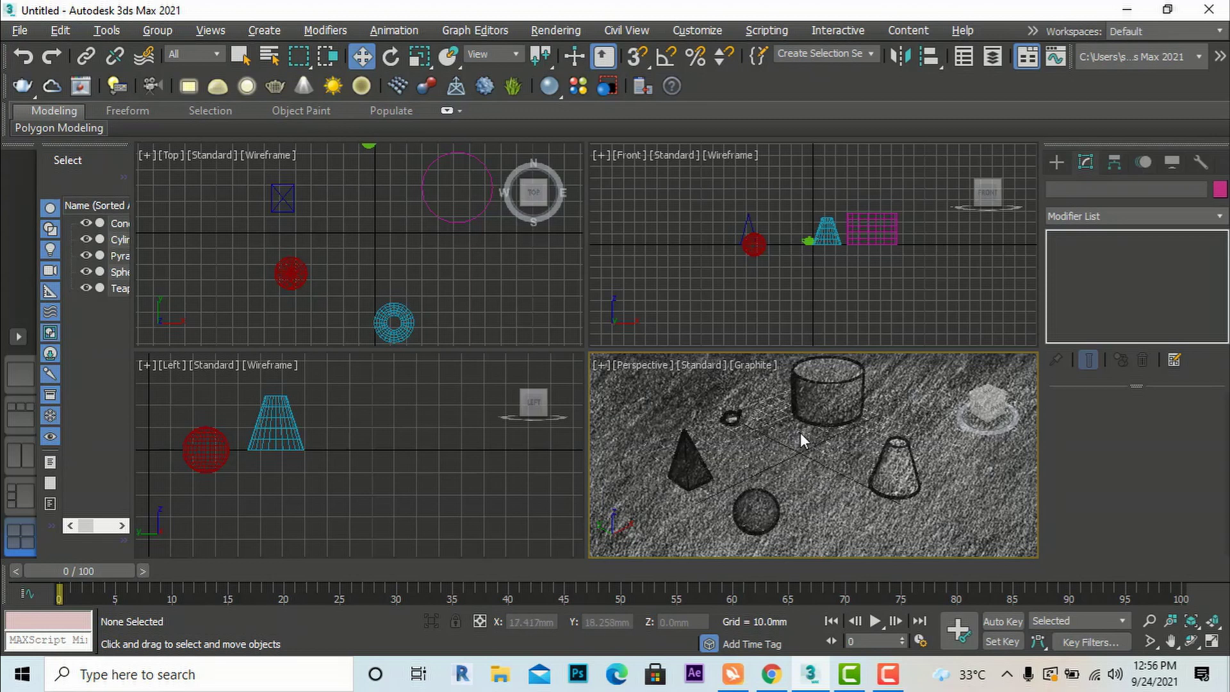
# Show the Perspective viewport in the stylized Color Pencil look, followed by Ink.
pyautogui.click(755, 365)
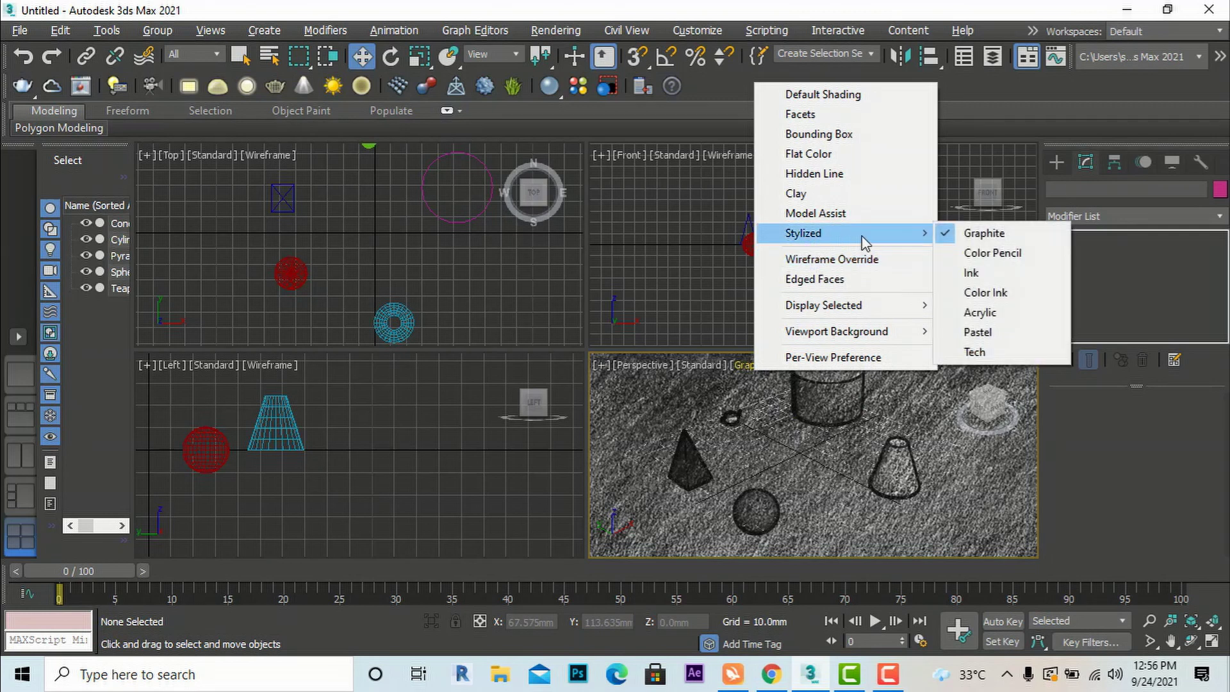
pyautogui.click(992, 253)
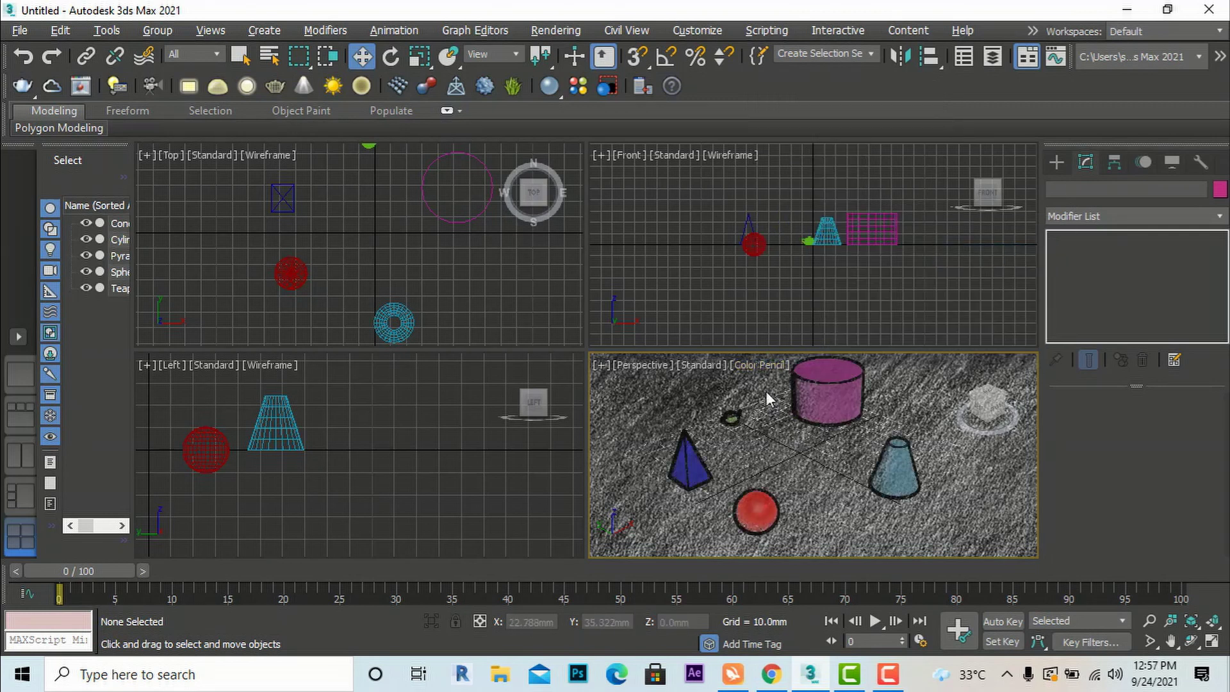
pyautogui.click(760, 365)
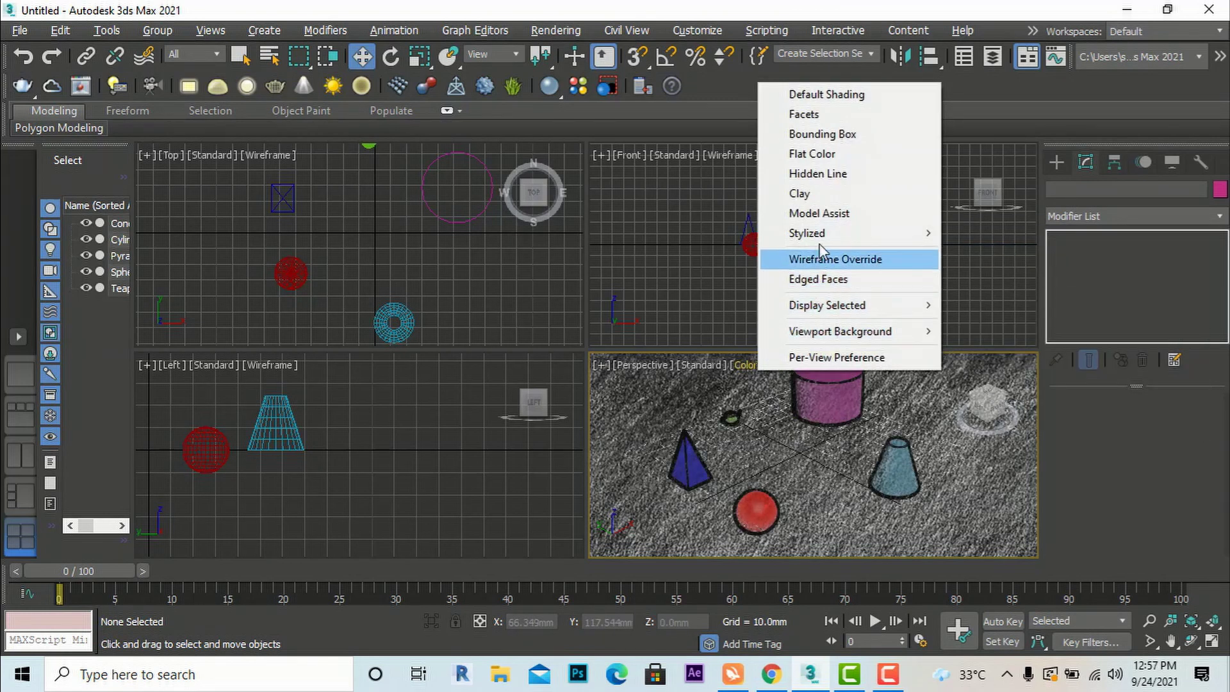
pyautogui.moveTo(943, 236)
pyautogui.click(993, 271)
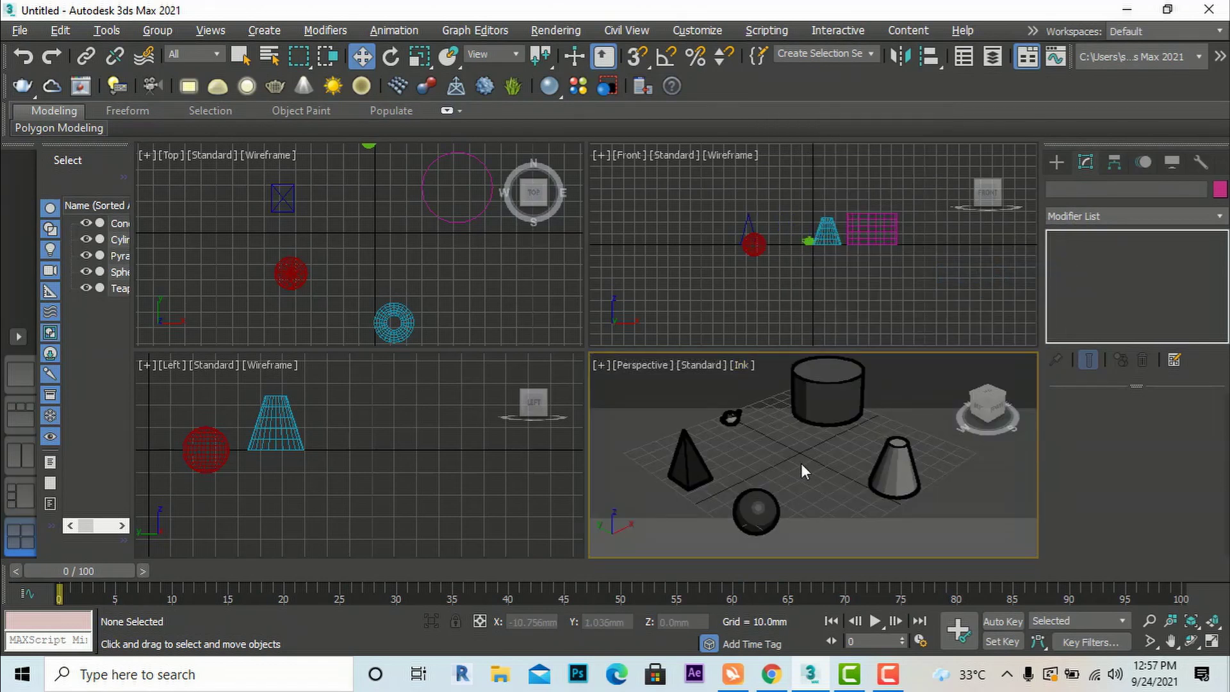
# Show the Perspective viewport in the stylized Color Ink look, and return it to Default Shading.
pyautogui.click(742, 364)
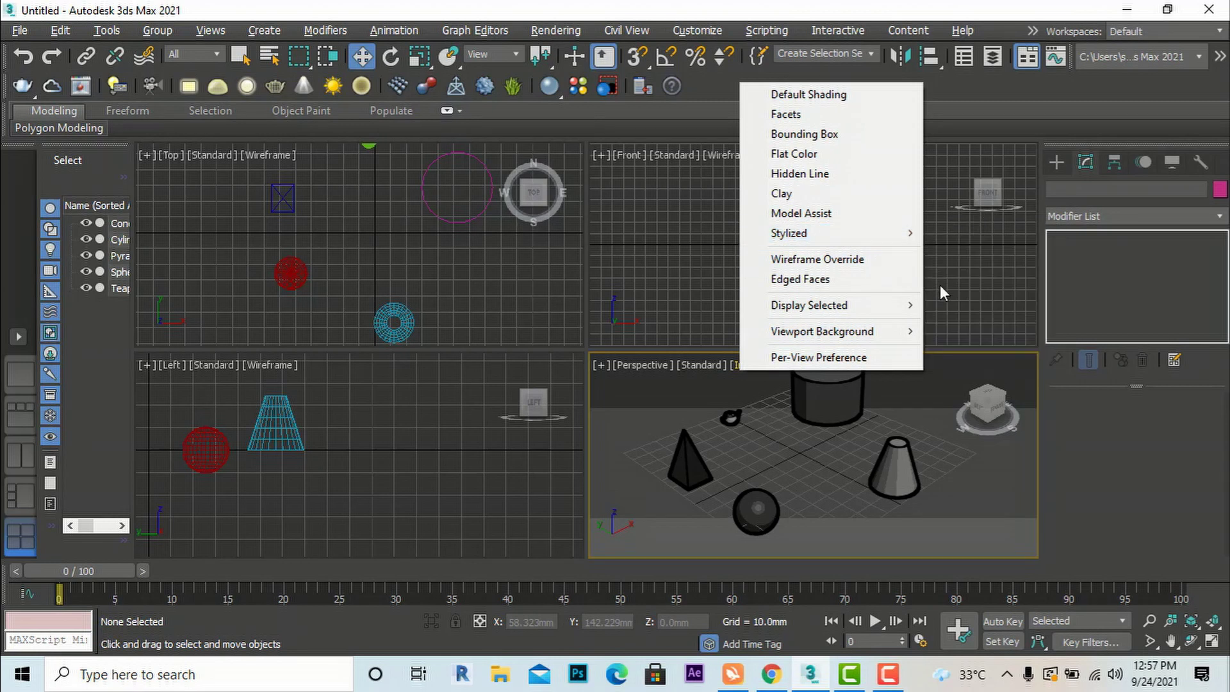
pyautogui.moveTo(892, 235)
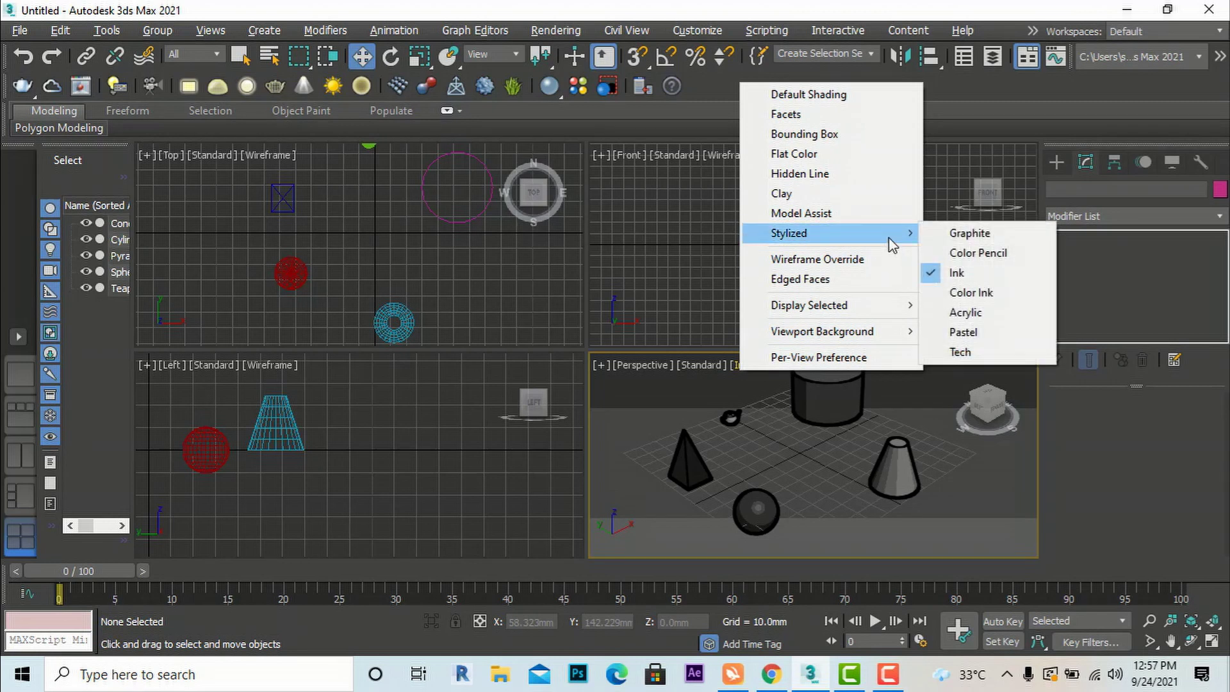
pyautogui.click(963, 298)
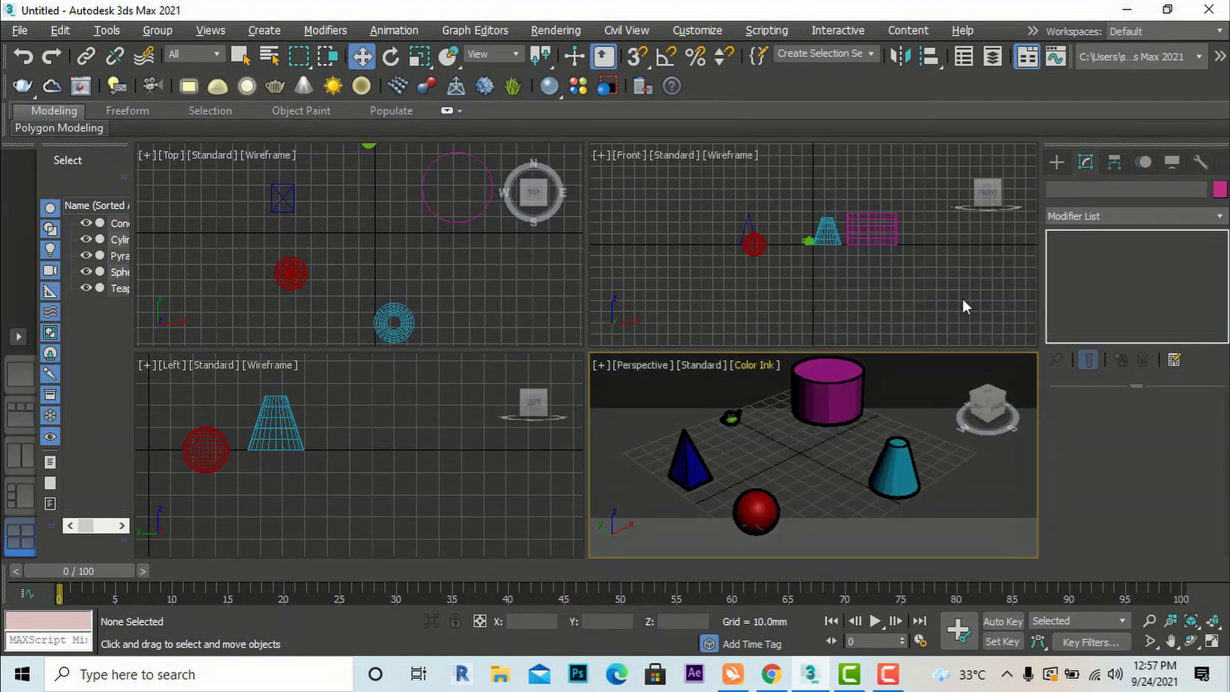
pyautogui.click(755, 366)
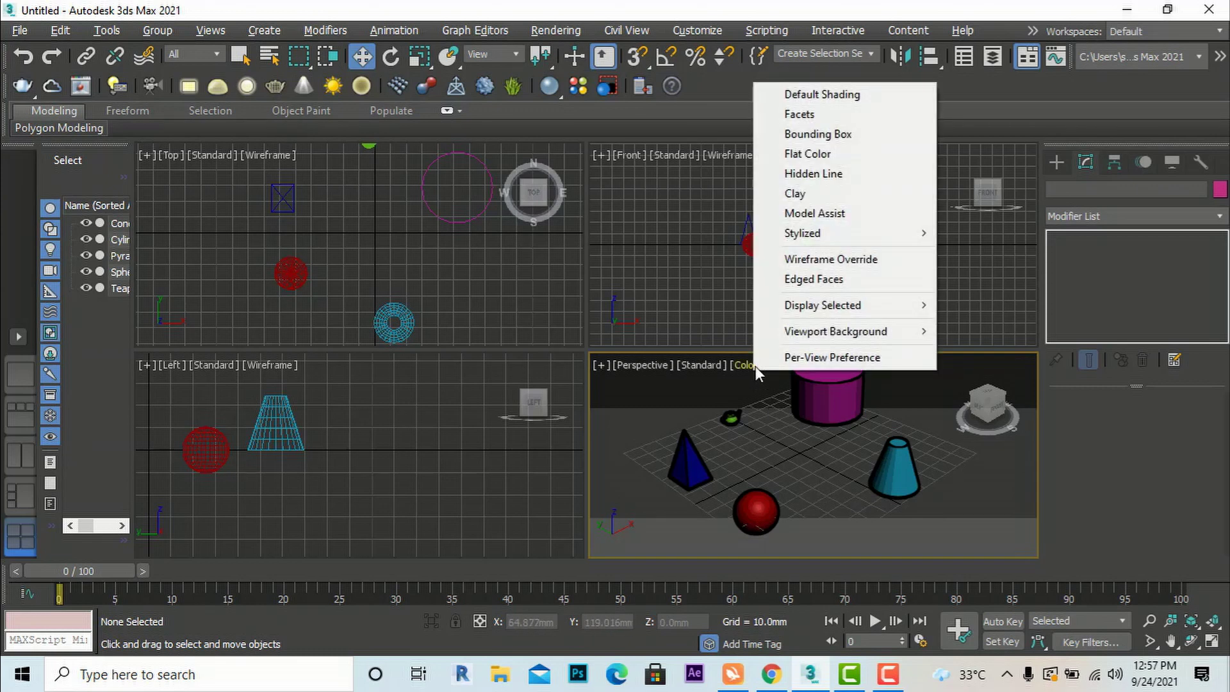
pyautogui.click(834, 98)
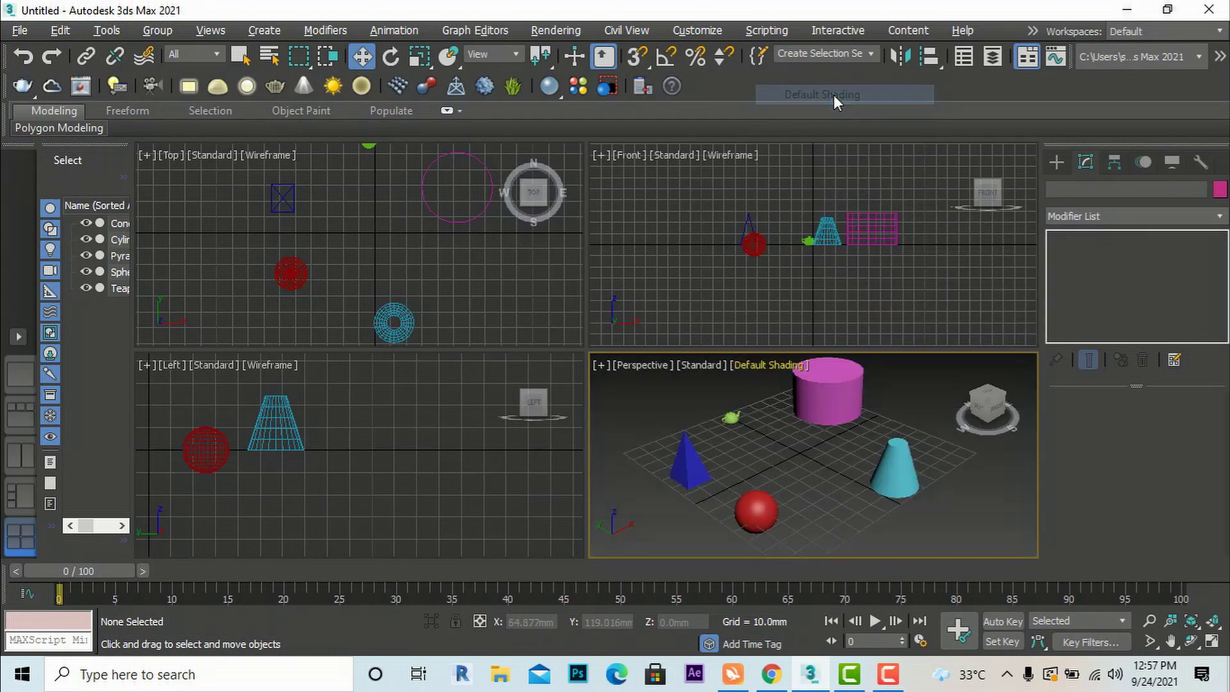
# Switch the Front and Left viewports to Default Shading.
pyautogui.click(669, 239)
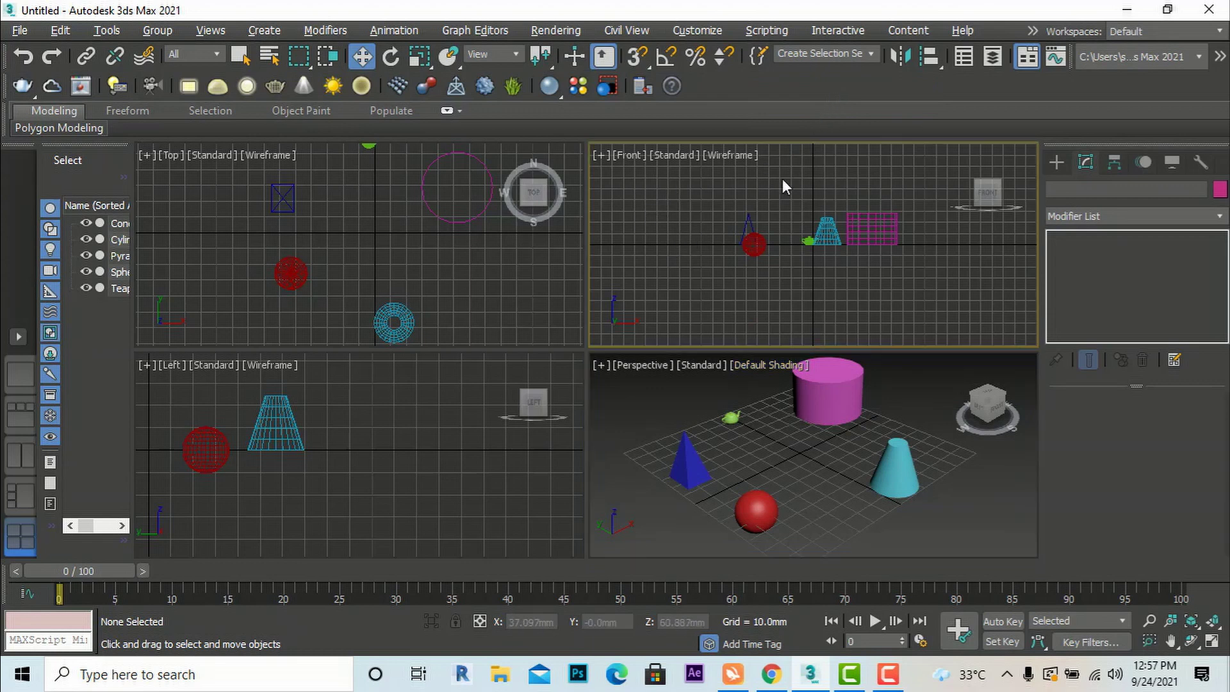
pyautogui.click(734, 155)
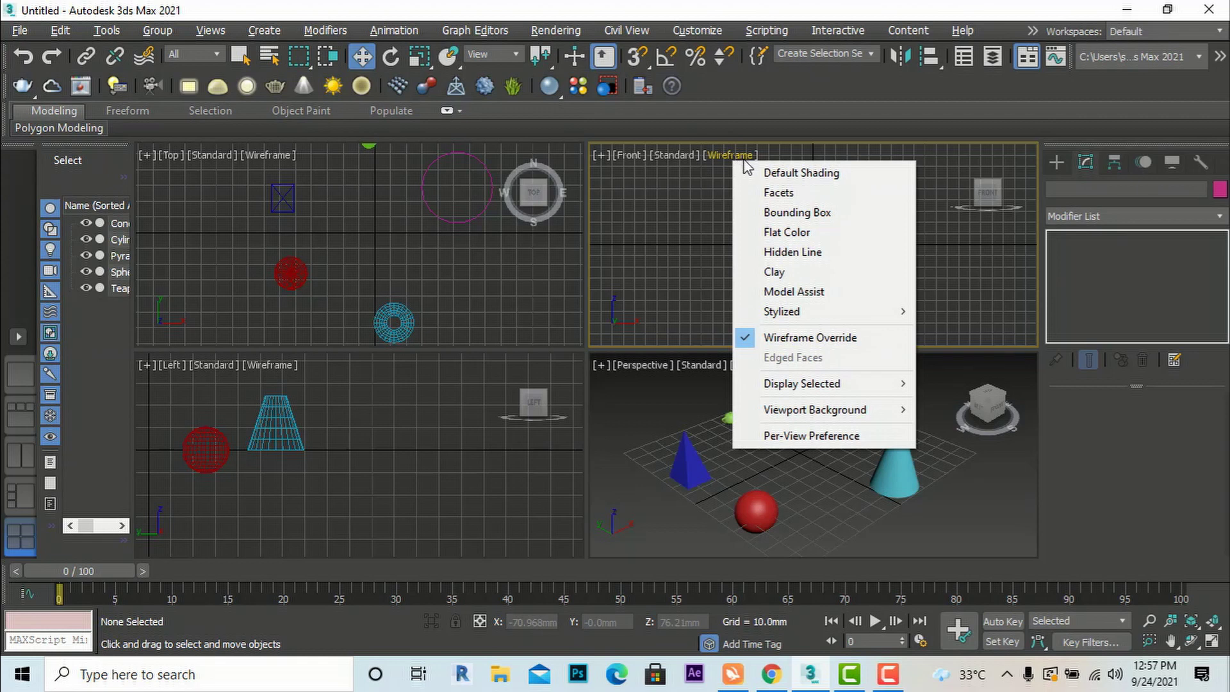
pyautogui.click(761, 171)
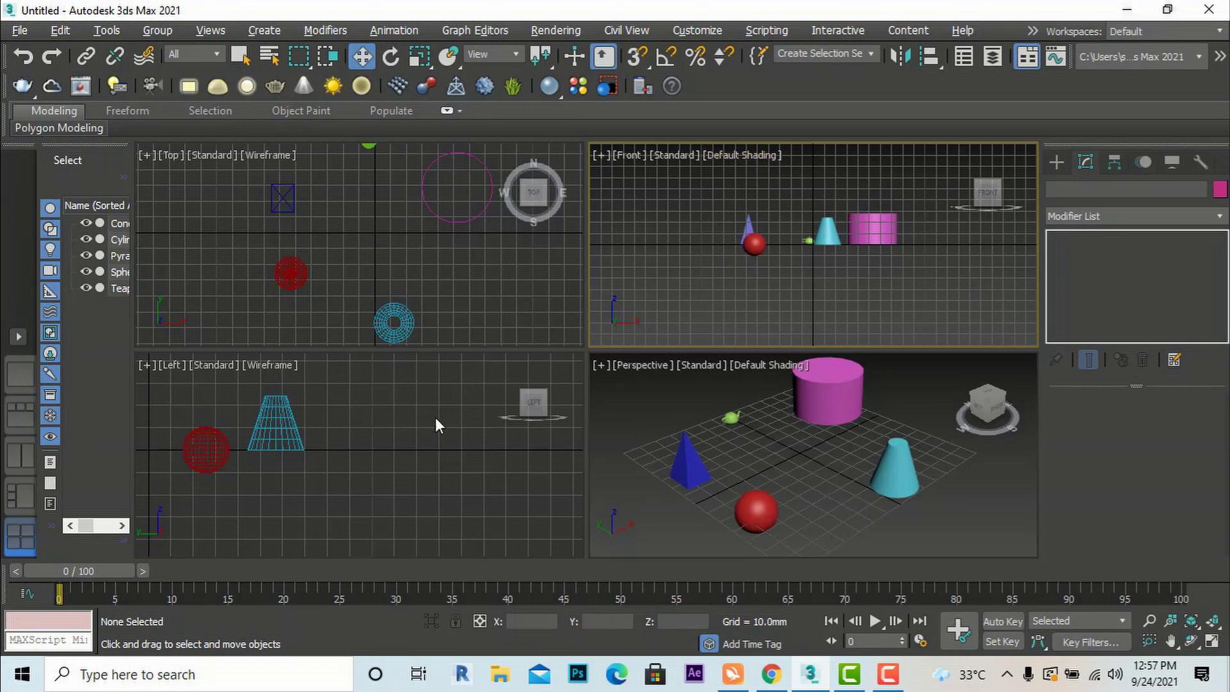
pyautogui.click(259, 362)
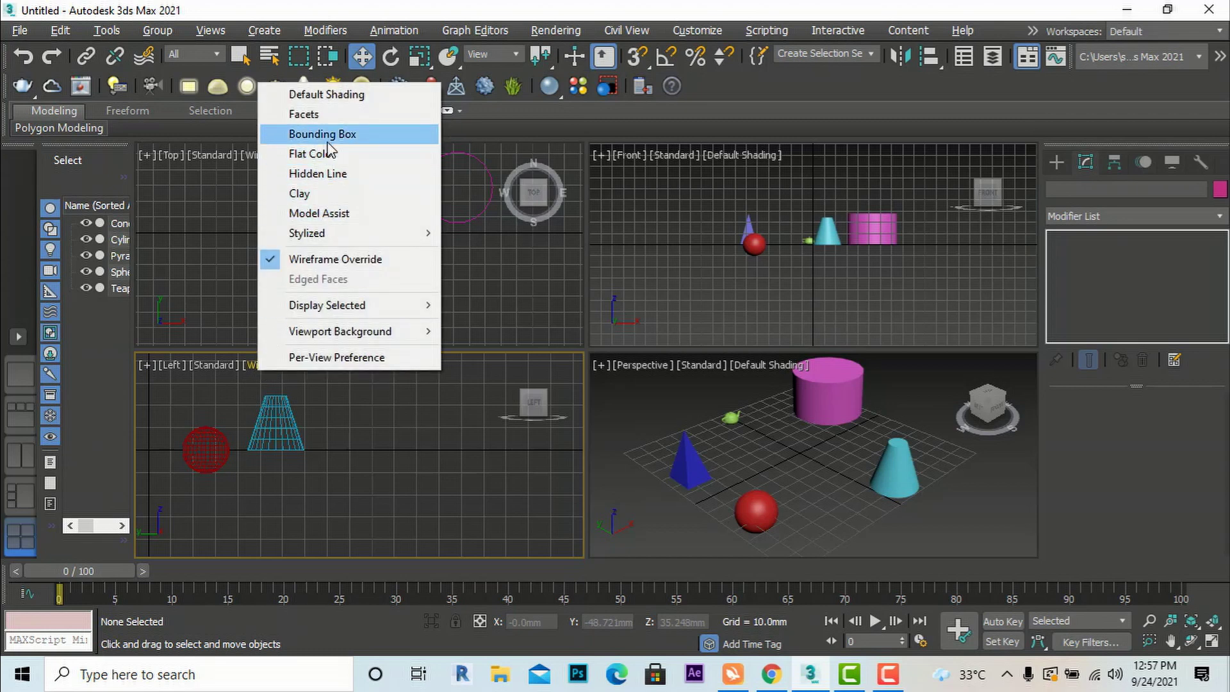
pyautogui.click(325, 95)
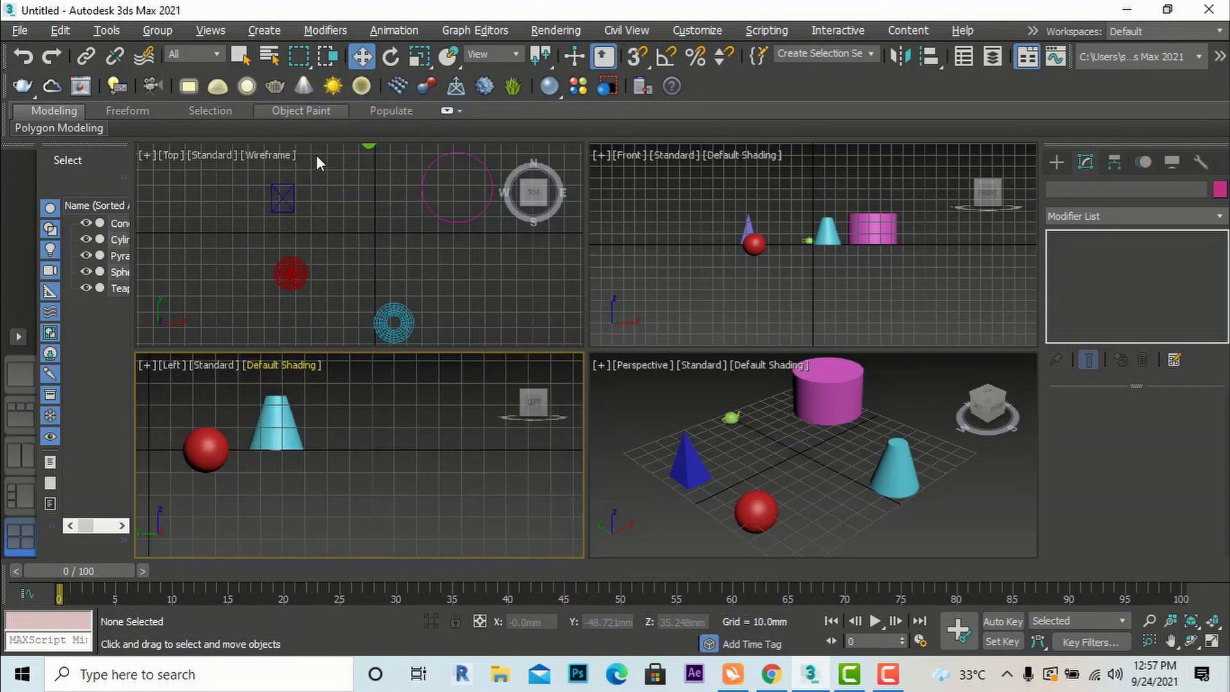
# Change the Top viewport's shading to Default Shading, followed by Clay.
pyautogui.click(359, 206)
pyautogui.click(269, 155)
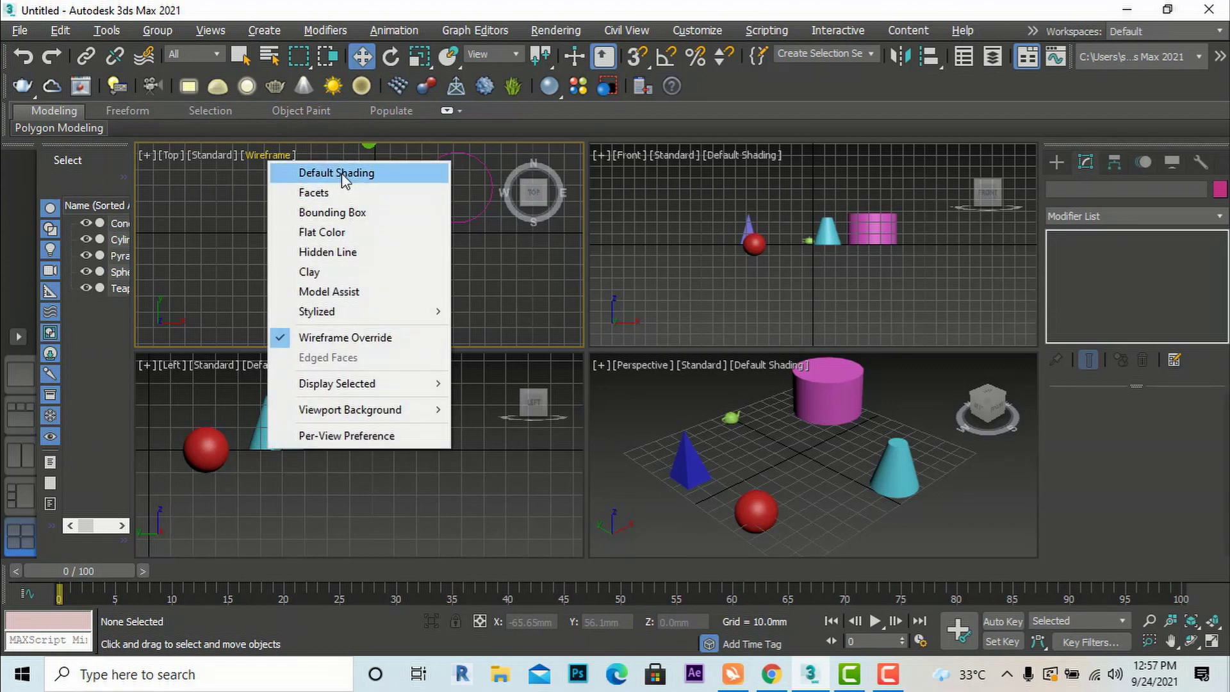
pyautogui.click(340, 174)
pyautogui.click(303, 155)
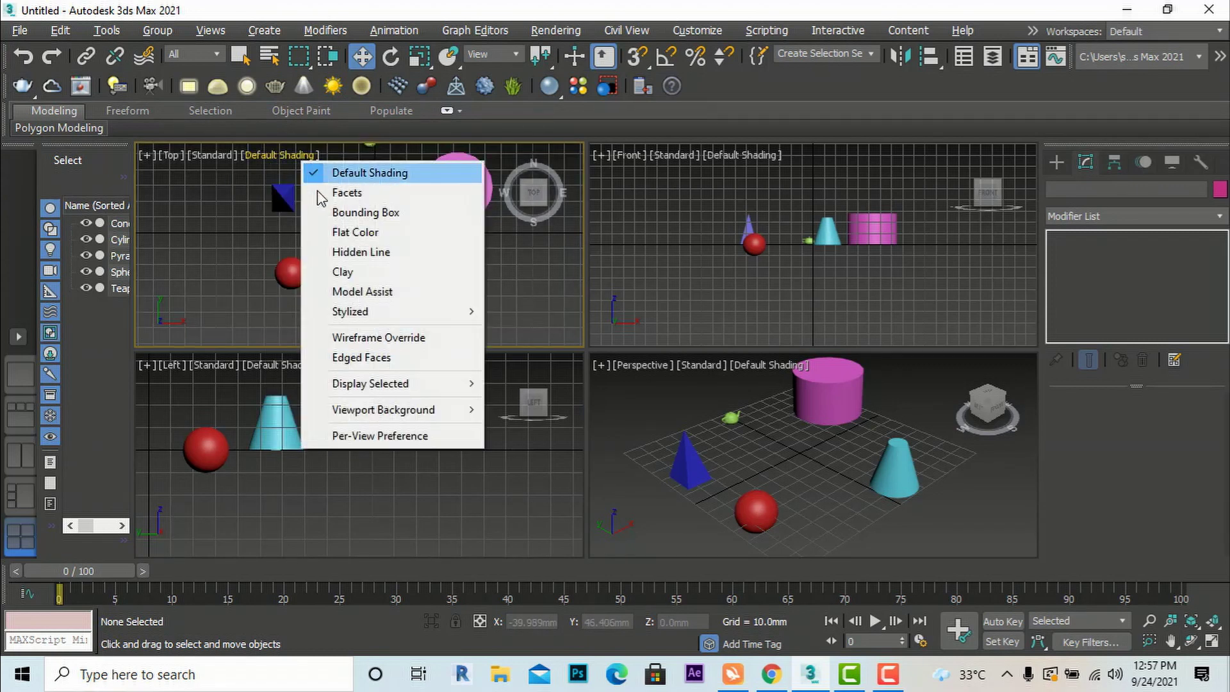
pyautogui.click(351, 272)
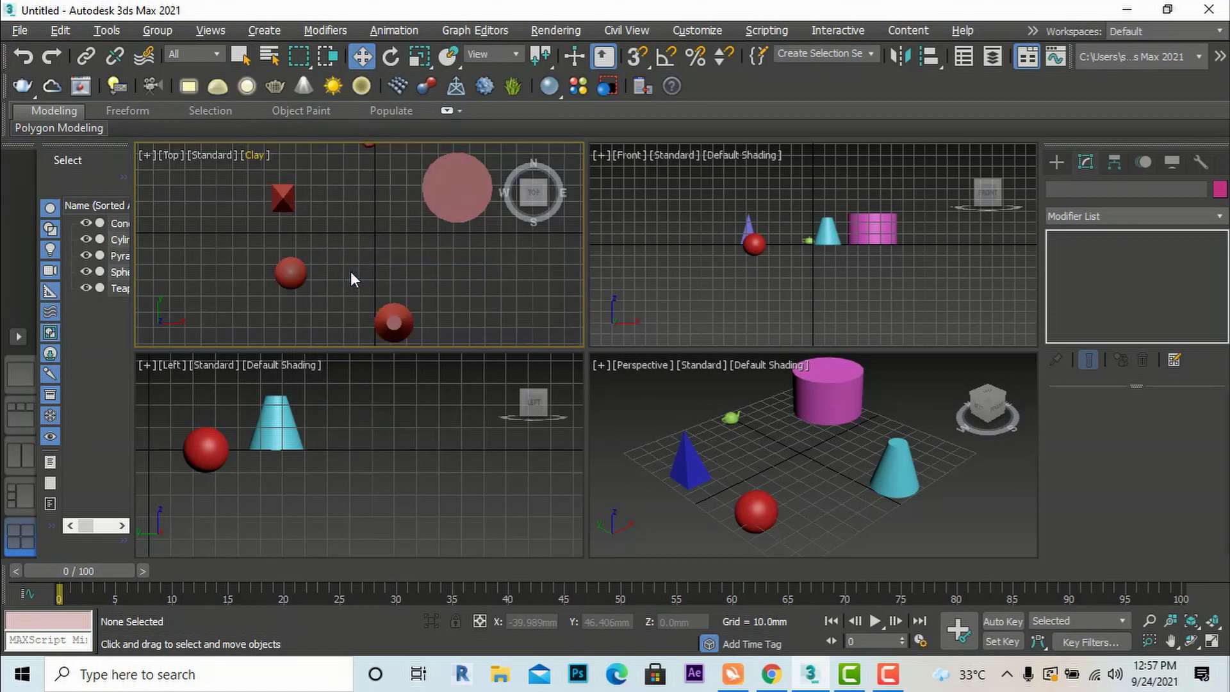
# Apply the stylized Color Pencil look to the Top viewport.
pyautogui.click(264, 154)
pyautogui.moveTo(321, 312)
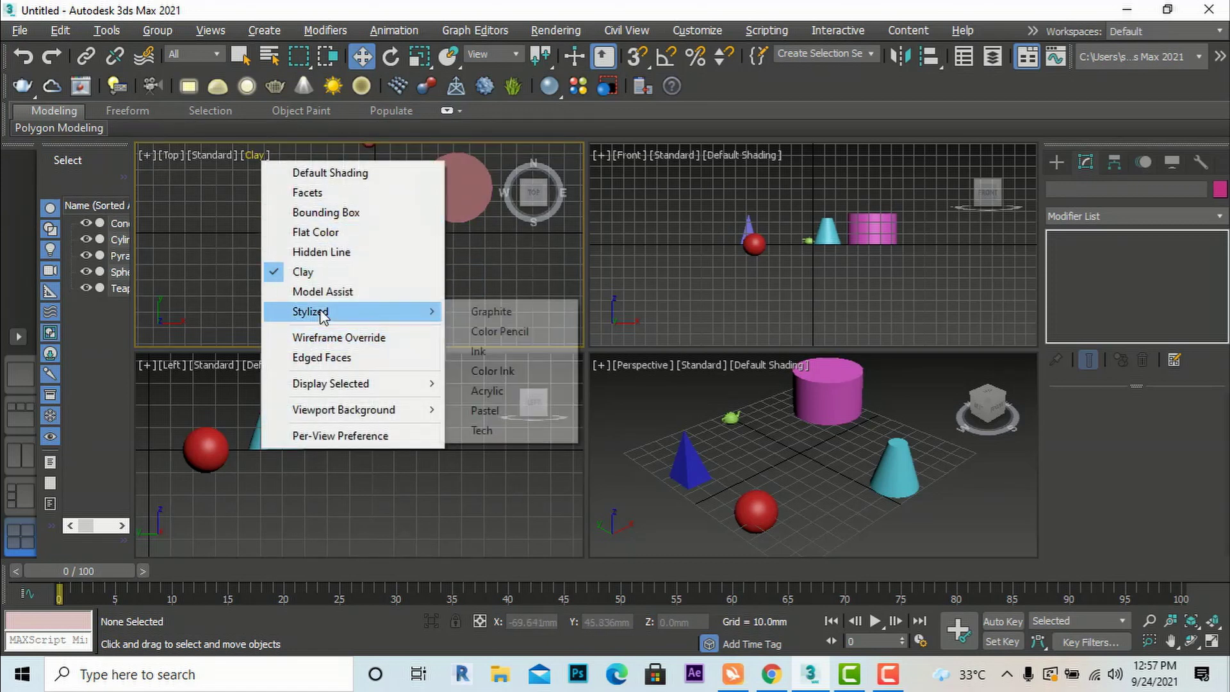
pyautogui.click(495, 330)
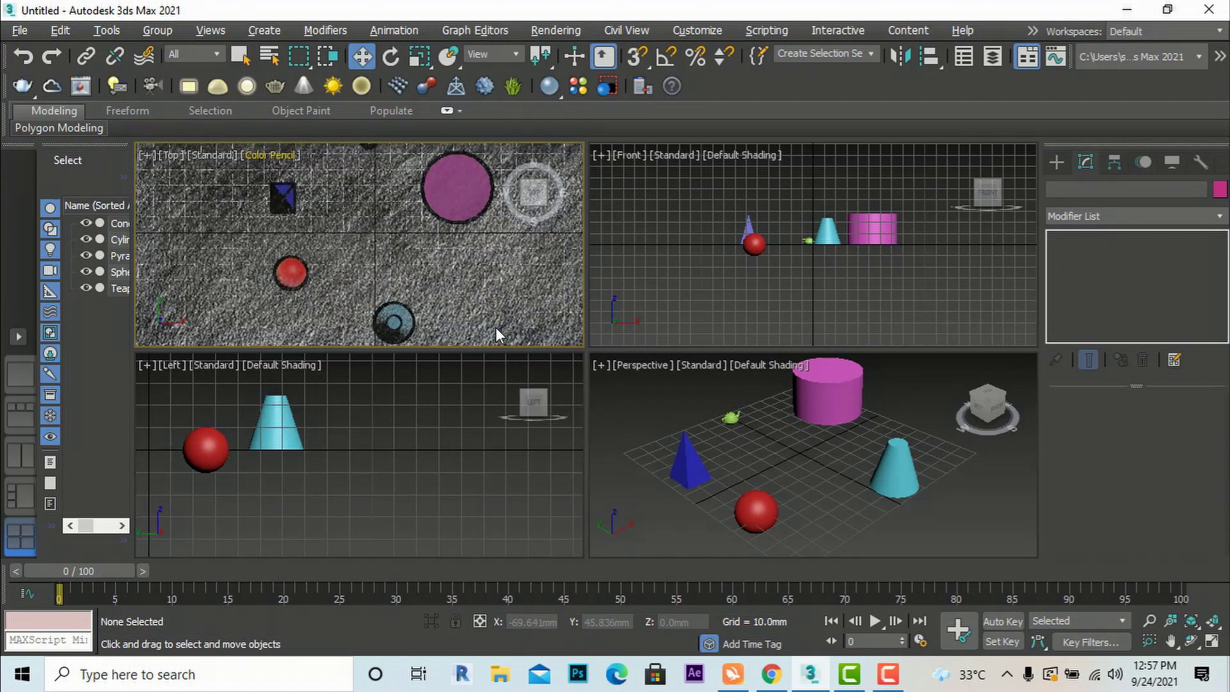